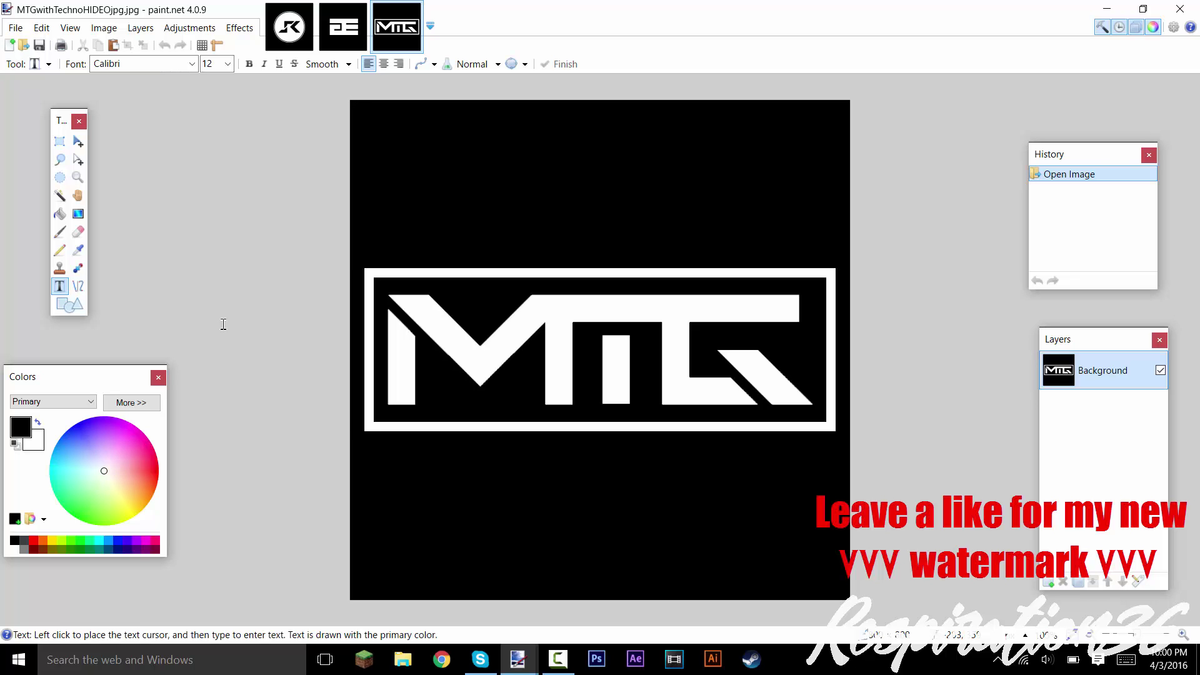
- Compare the JK, second and MTG reference logos by switching between their image tabs
{"action": "left_click", "coordinate": [299, 36]}
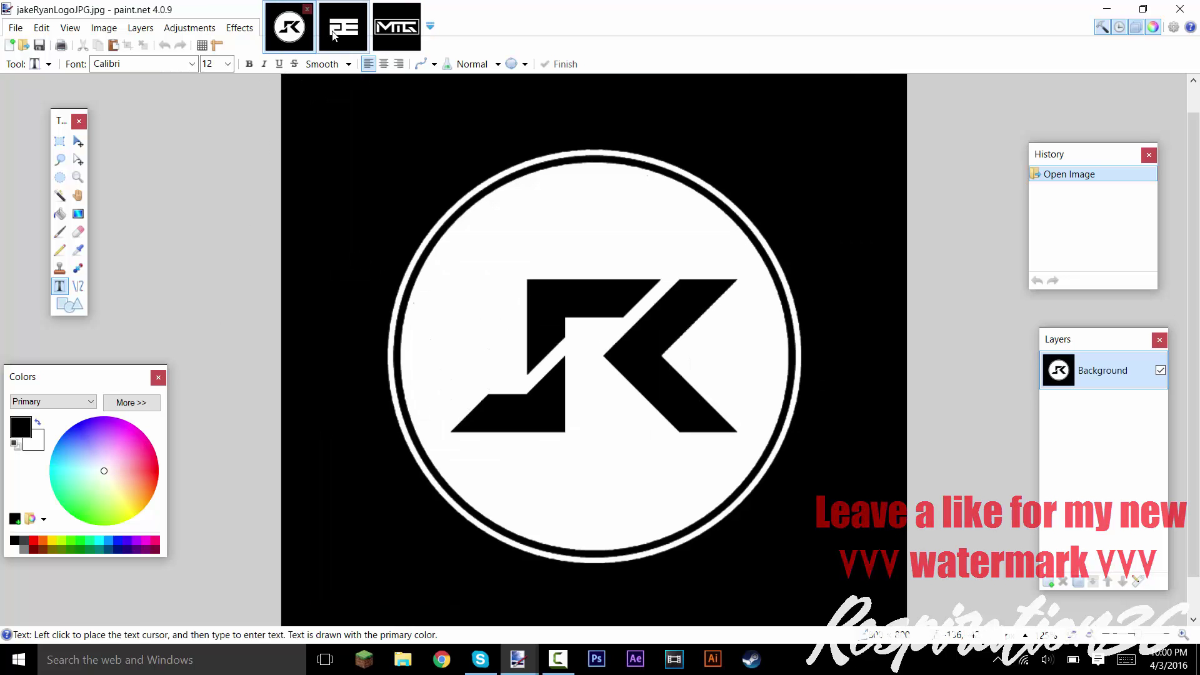
{"action": "left_click", "coordinate": [351, 32]}
{"action": "left_click", "coordinate": [390, 28]}
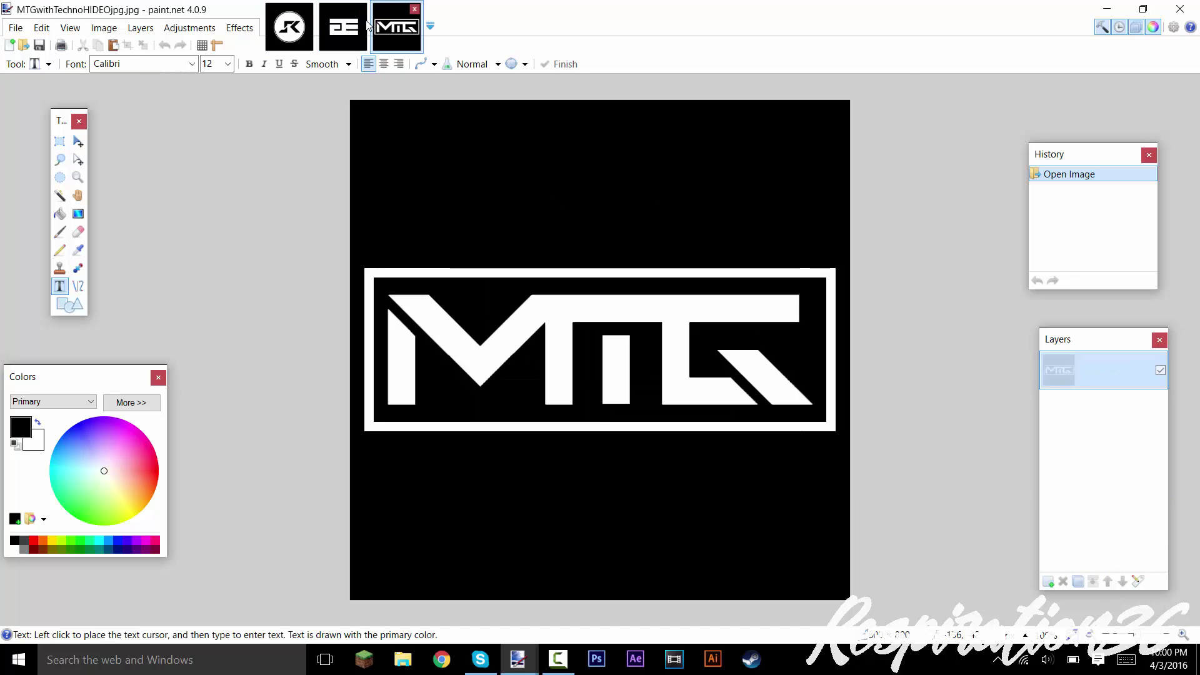
{"action": "left_click", "coordinate": [334, 28]}
{"action": "left_click", "coordinate": [306, 29]}
{"action": "left_click", "coordinate": [343, 28]}
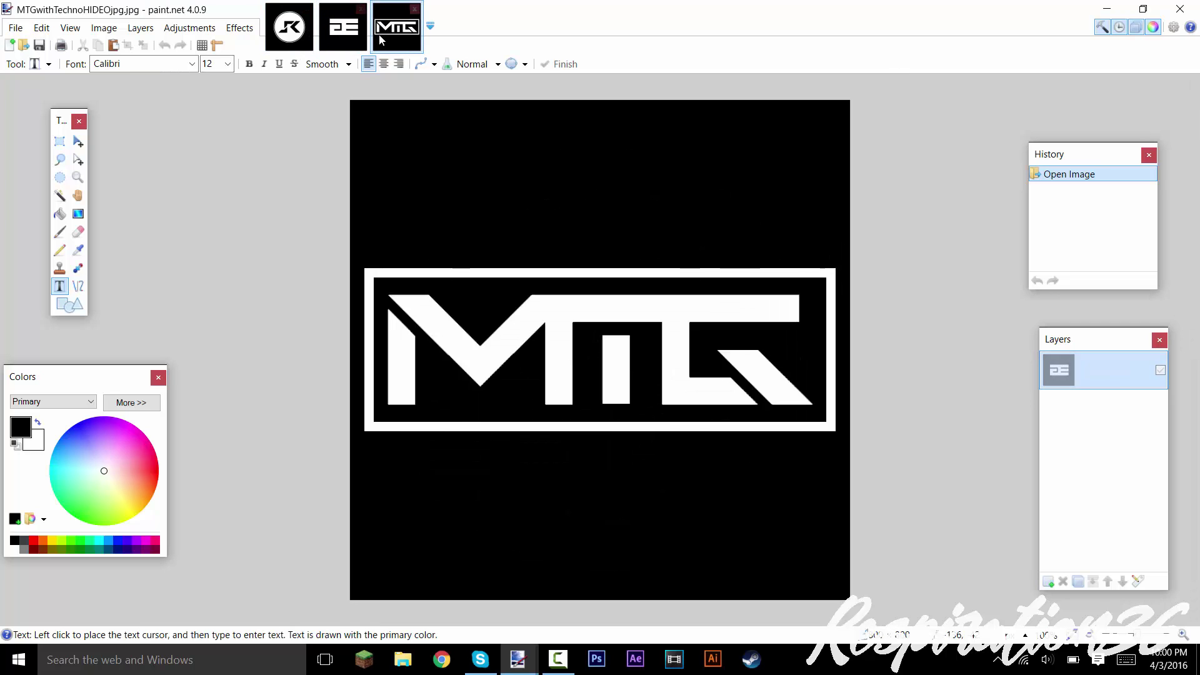
{"action": "left_click", "coordinate": [396, 28]}
{"action": "left_click", "coordinate": [343, 28]}
{"action": "left_click", "coordinate": [289, 28]}
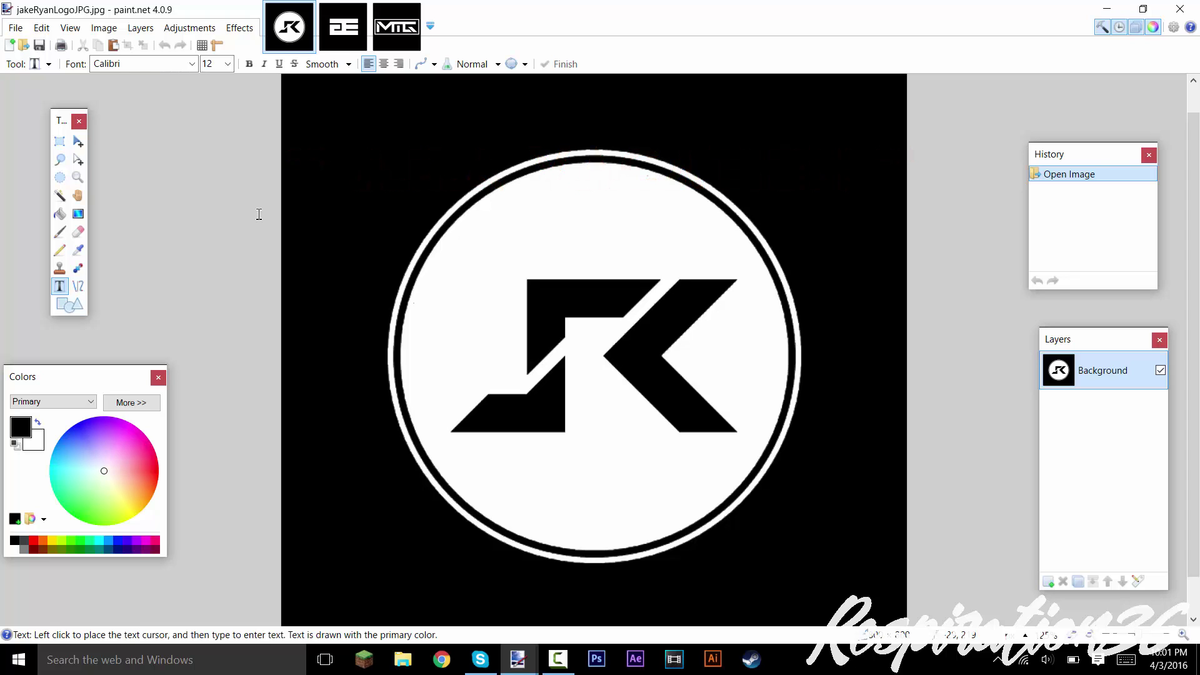
{"action": "left_click", "coordinate": [396, 26]}
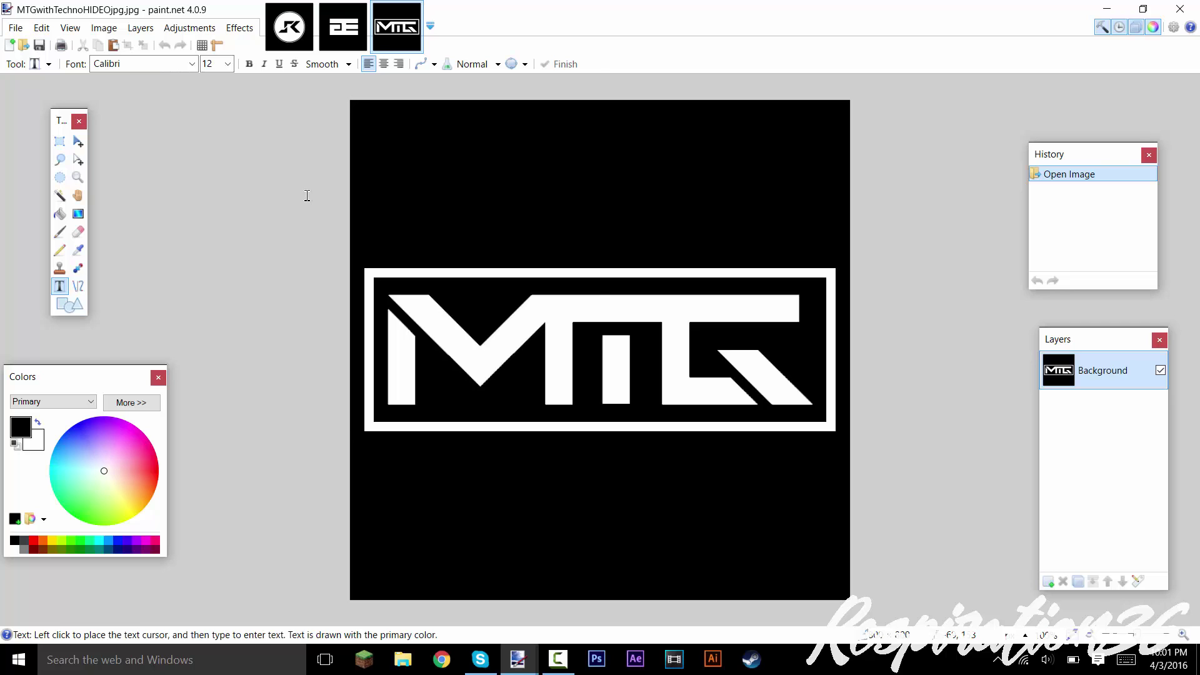
- Cancel the Open dialog and create a new 800×800 image
{"action": "key", "text": "ctrl+o"}
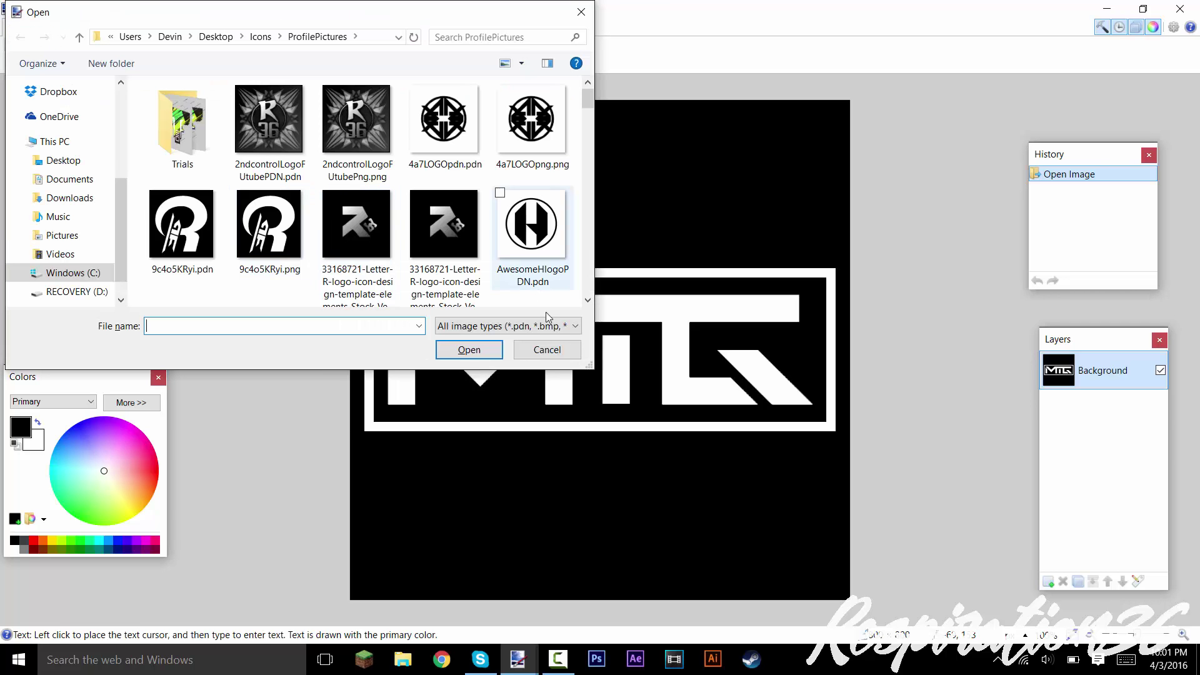
{"action": "left_click", "coordinate": [547, 354]}
{"action": "key", "text": "ctrl+n"}
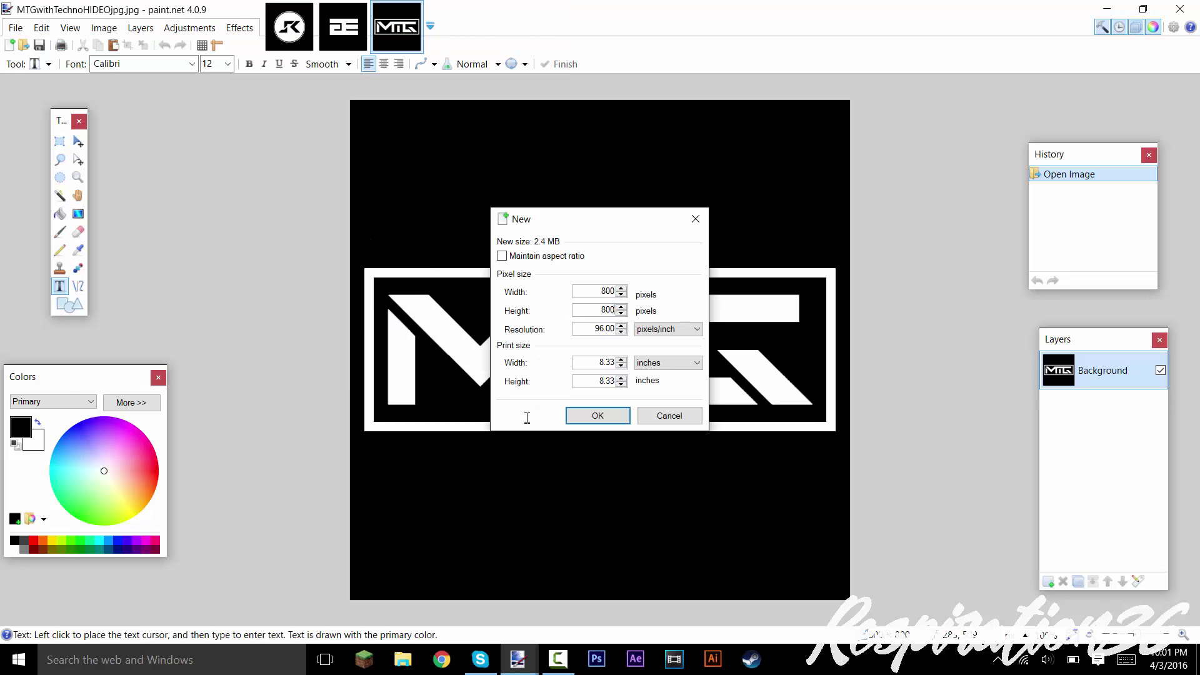
{"action": "key", "text": "Return"}
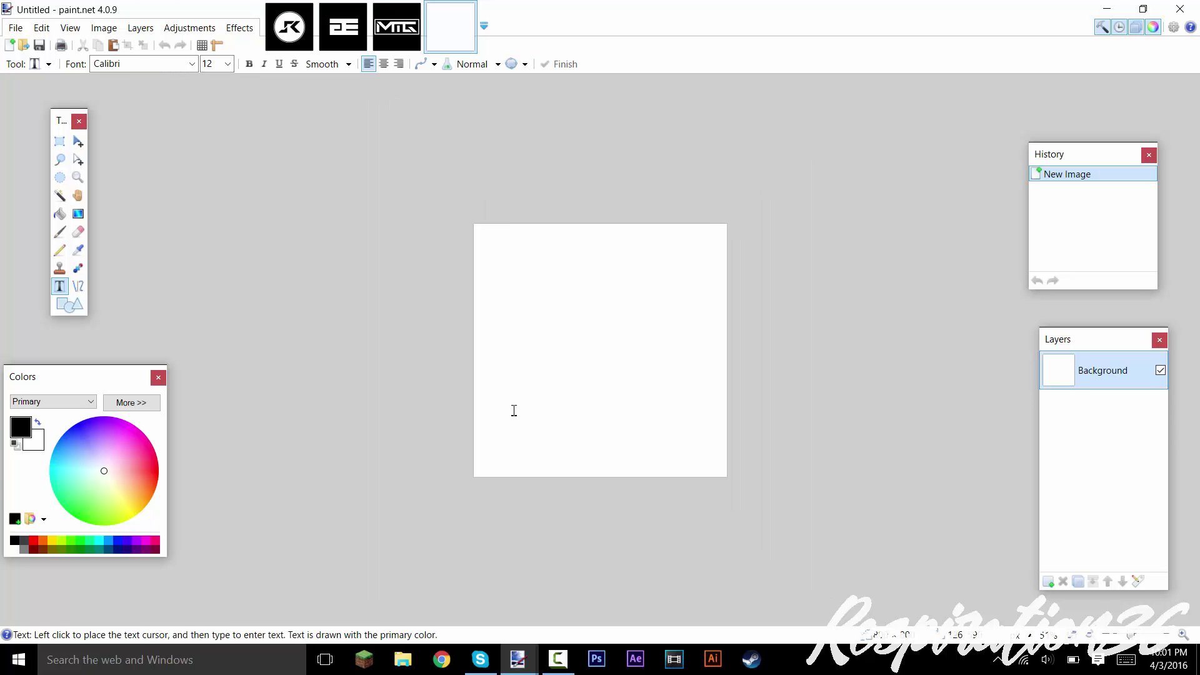
{"action": "scroll", "coordinate": [514, 411], "scroll_direction": "up", "scroll_amount": 2}
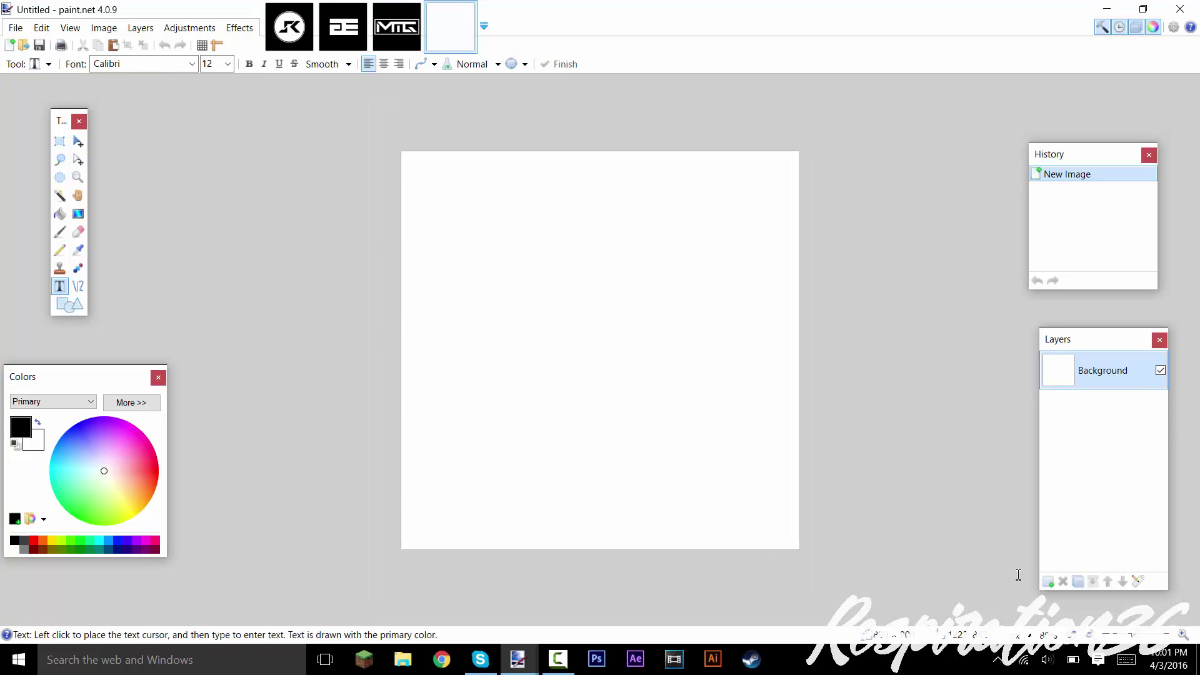
- Add a transparent Layer 2 and paint-bucket the Background solid black
{"action": "left_click", "coordinate": [1054, 581]}
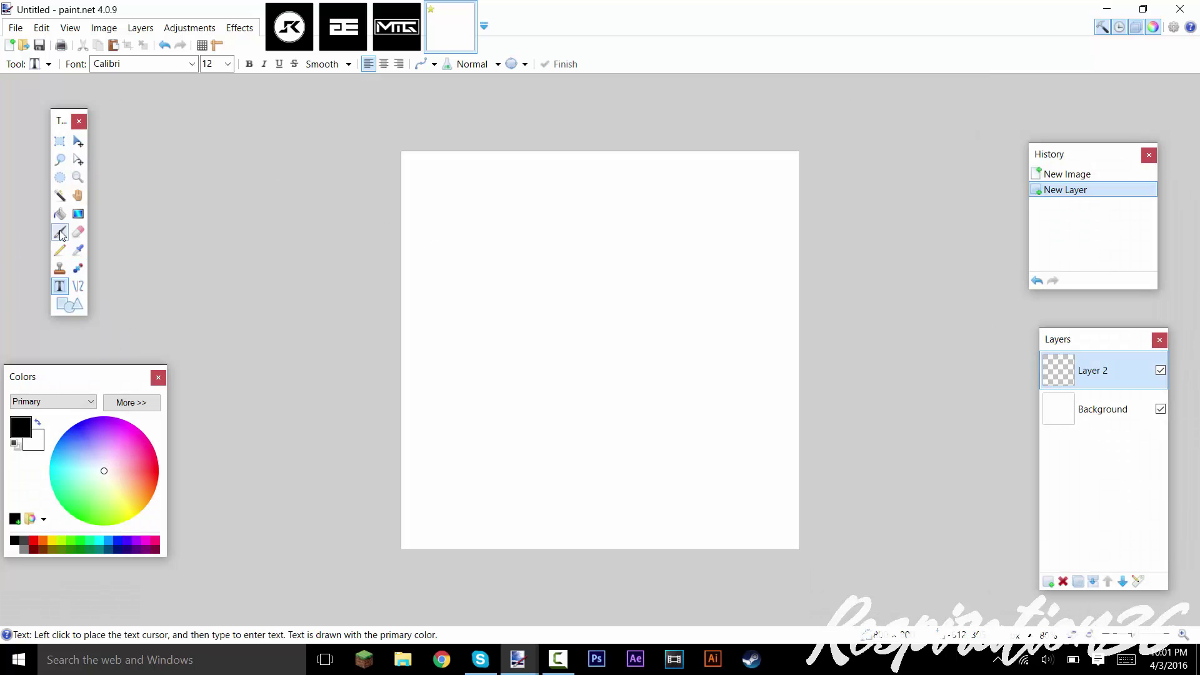
{"action": "left_click", "coordinate": [60, 214]}
{"action": "left_click", "coordinate": [1078, 403]}
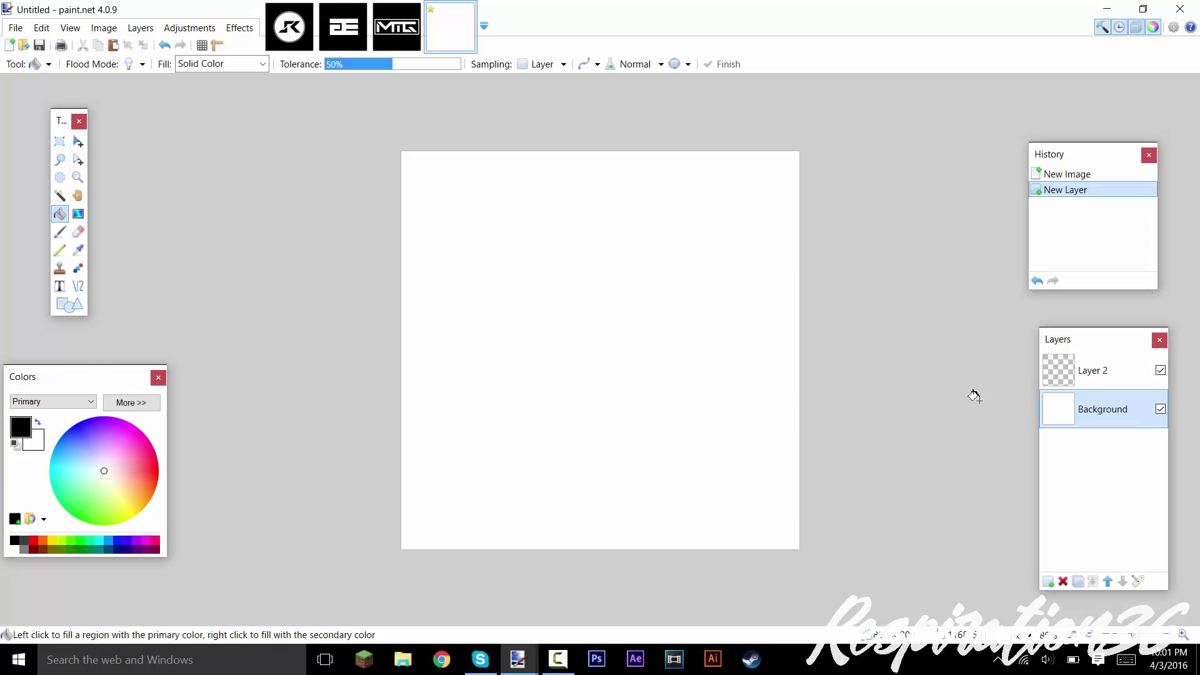
{"action": "left_click", "coordinate": [584, 312]}
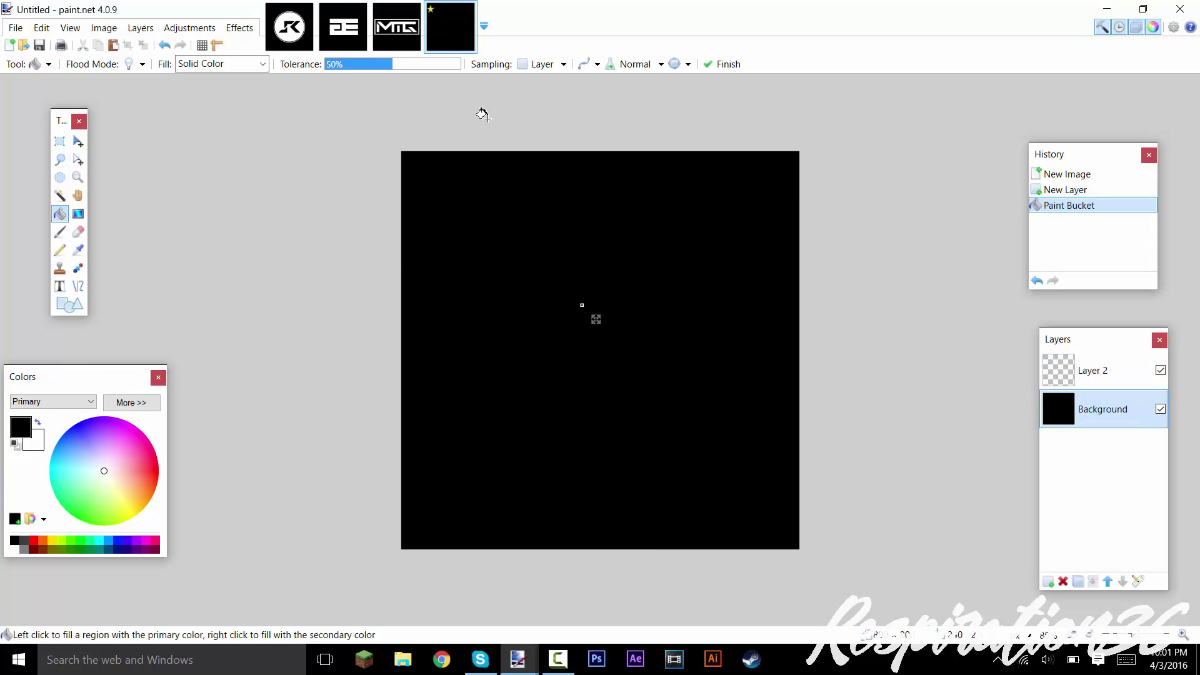
{"action": "left_click", "coordinate": [397, 47]}
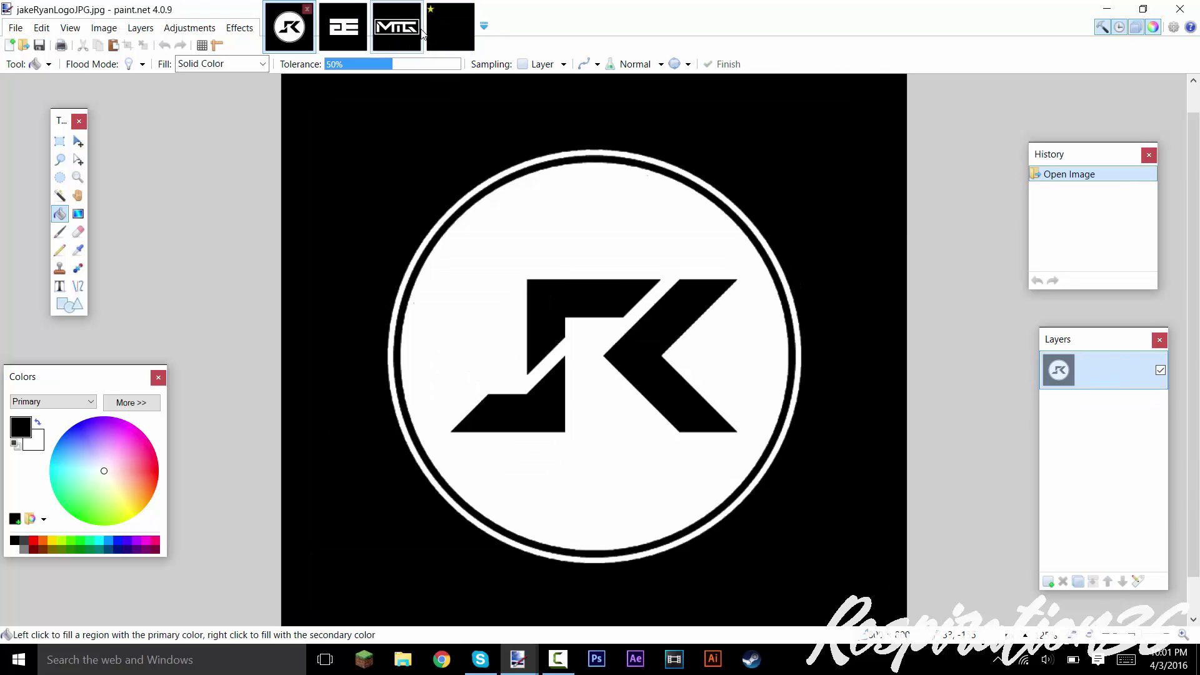
{"action": "left_click", "coordinate": [431, 34]}
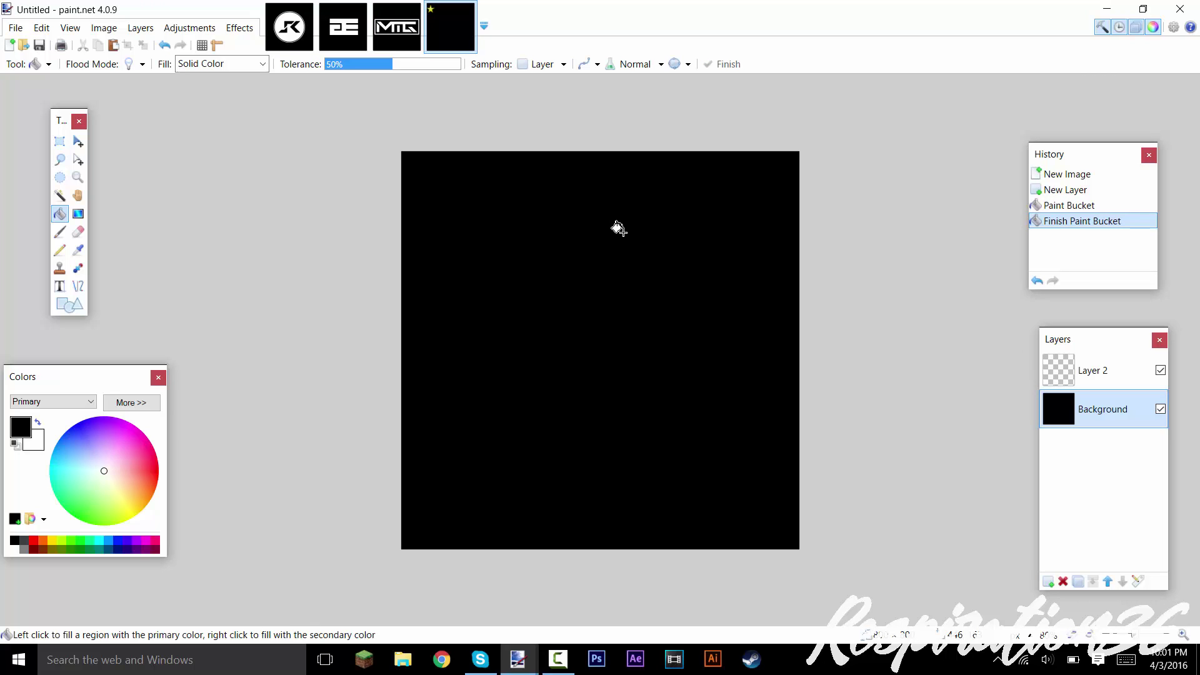
- Pick the Text tool on Layer 2, undoing and redoing the black fill along the way
{"action": "left_click", "coordinate": [59, 286]}
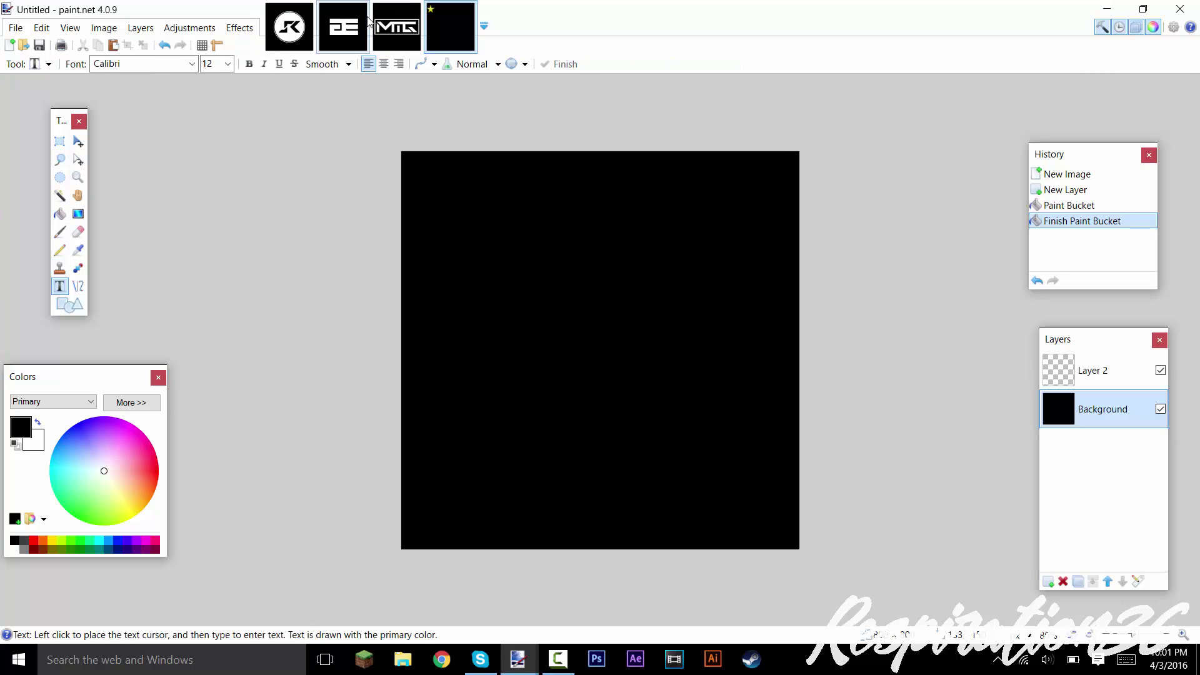
{"action": "left_click", "coordinate": [1087, 375]}
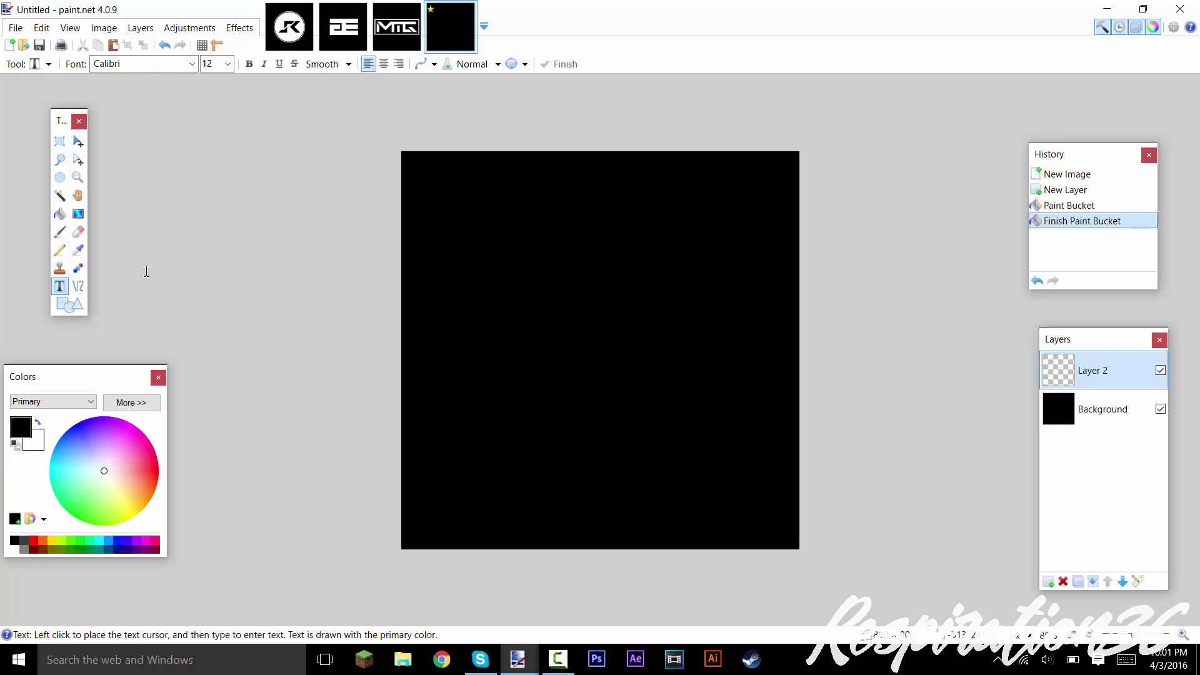
{"action": "key", "text": "k"}
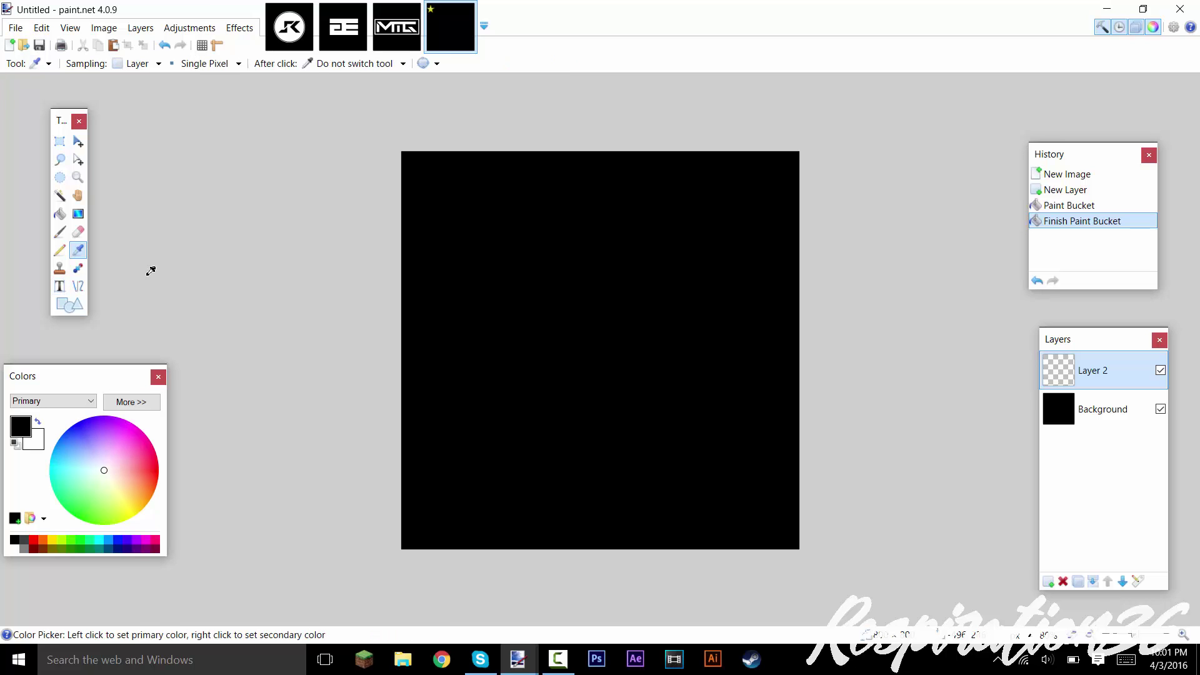
{"action": "left_click", "coordinate": [59, 286]}
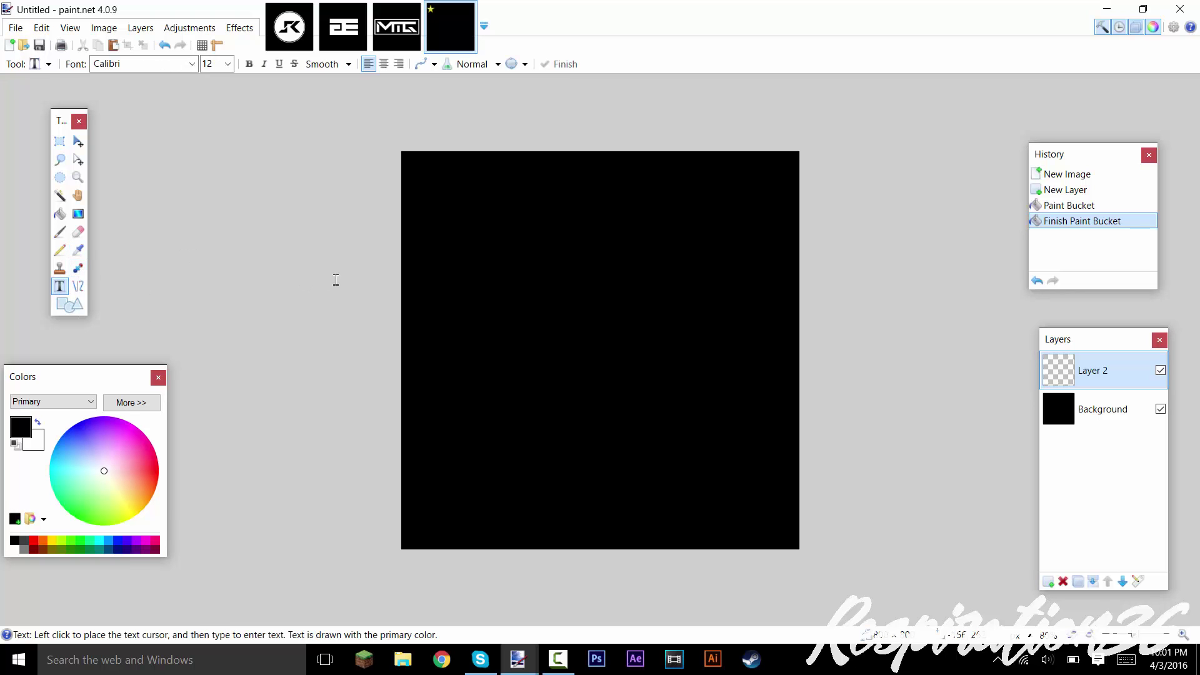
{"action": "key", "text": "ctrl+z"}
{"action": "key", "text": "ctrl+z"}
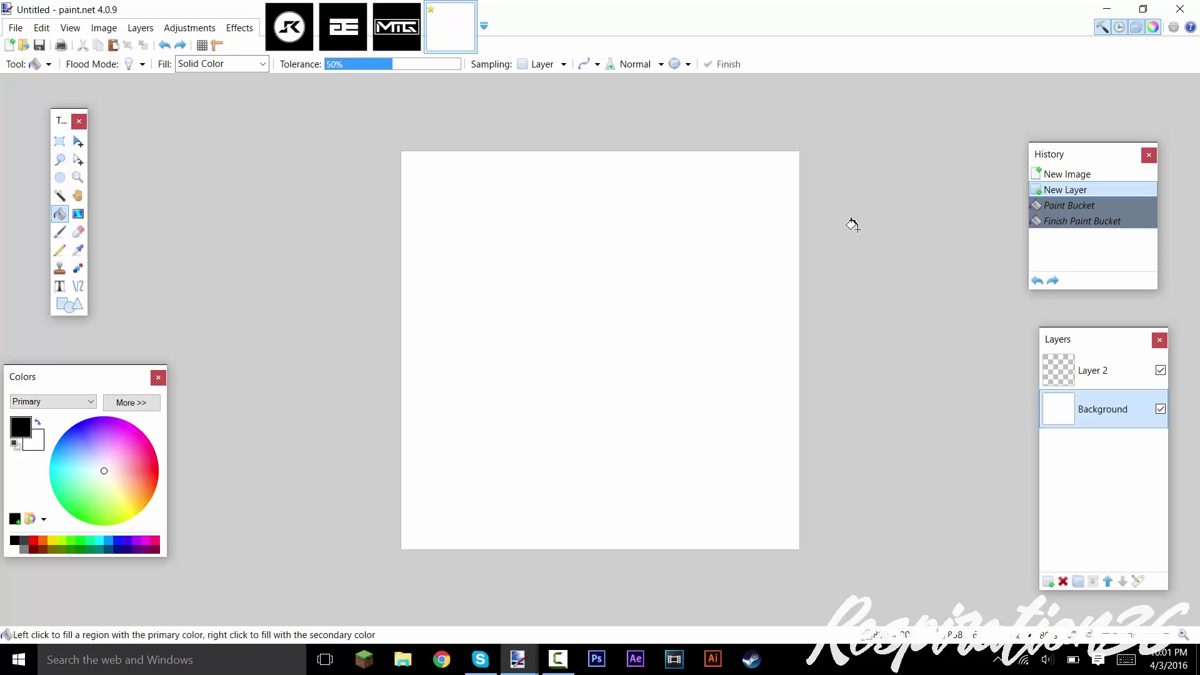
{"action": "left_click", "coordinate": [1079, 209]}
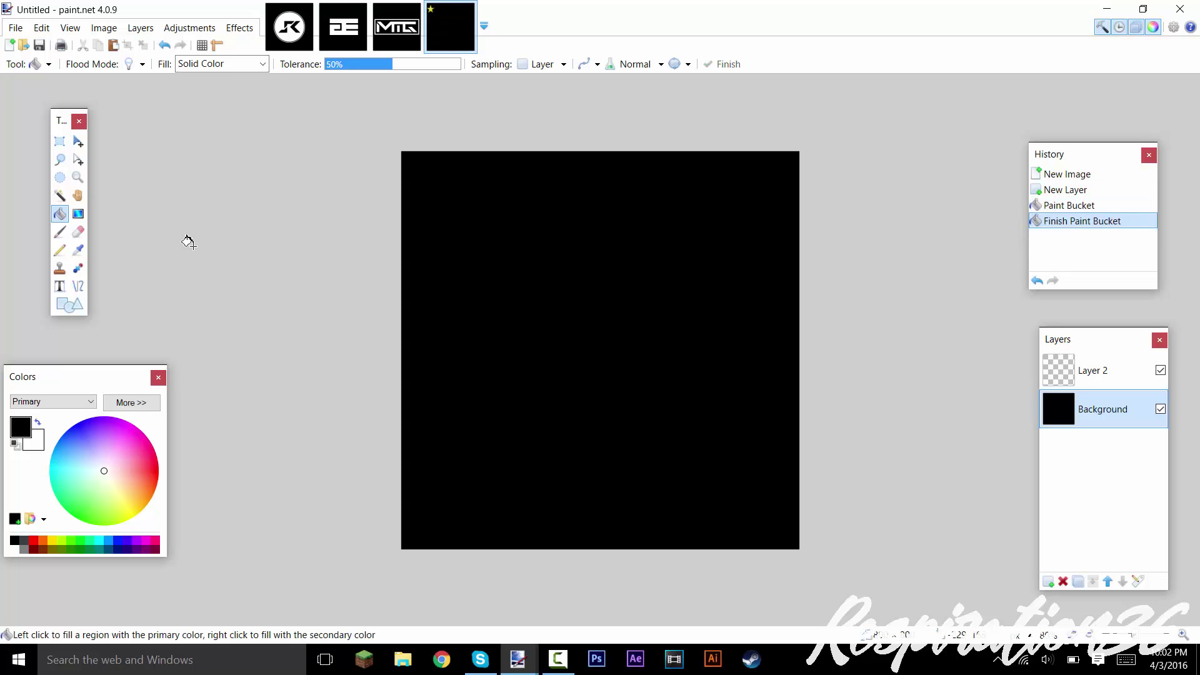
{"action": "left_click", "coordinate": [60, 286]}
{"action": "left_click", "coordinate": [1062, 372]}
- Type white 'NK' in Calibri at size 288 and drag it to the canvas centre
{"action": "left_click", "coordinate": [37, 423]}
{"action": "left_click", "coordinate": [420, 338]}
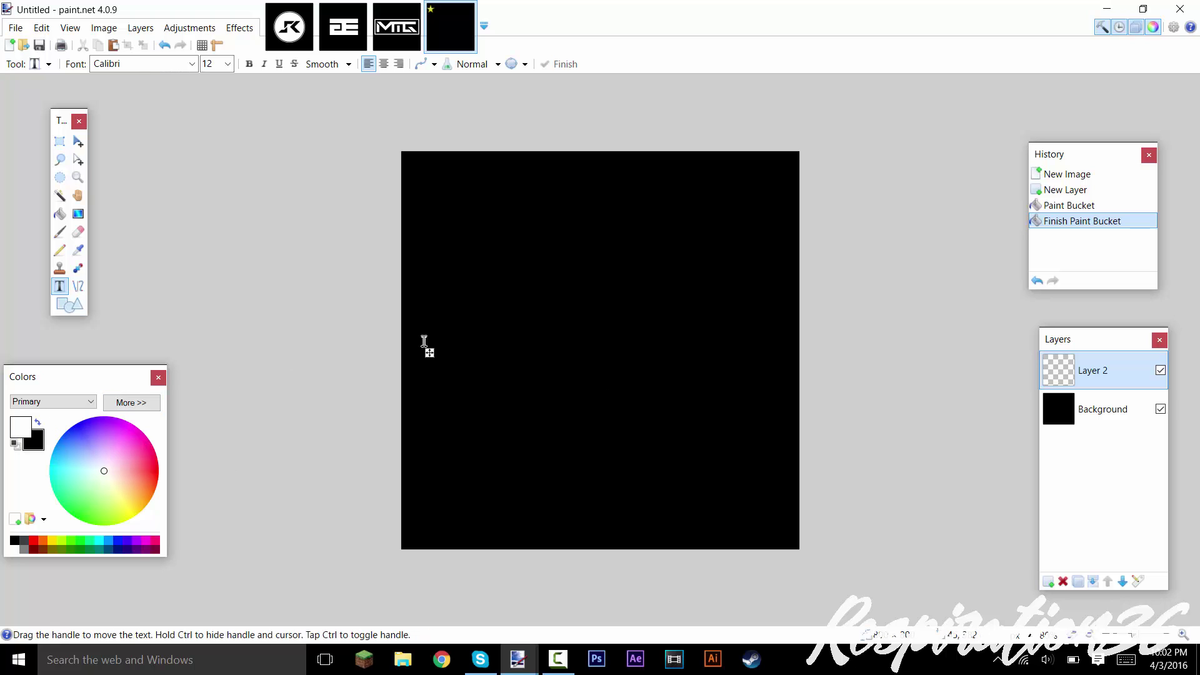
{"action": "double_click", "coordinate": [216, 63]}
{"action": "type", "text": "288"}
{"action": "key", "text": "Return"}
{"action": "type", "text": "NK"}
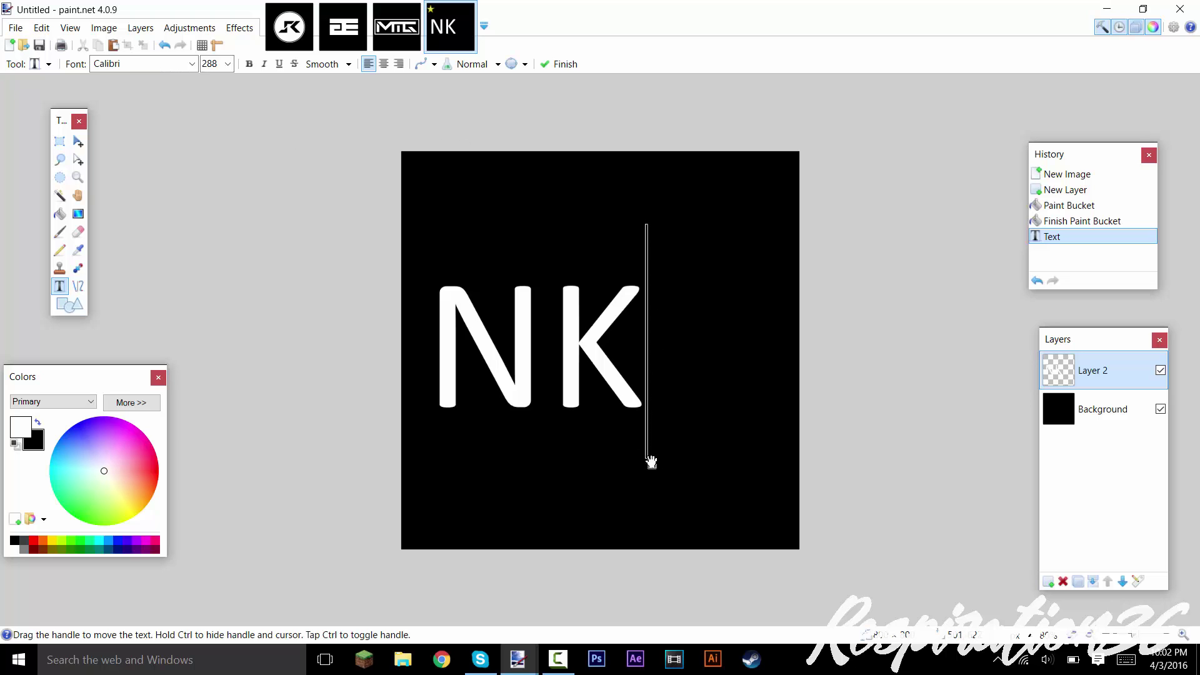
{"action": "left_click_drag", "start_coordinate": [652, 463], "coordinate": [711, 477]}
- Switch the NK lettering to Techno Hideo and shift it slightly down and left
{"action": "left_click", "coordinate": [155, 64]}
{"action": "scroll", "coordinate": [194, 230], "scroll_direction": "down", "scroll_amount": 20}
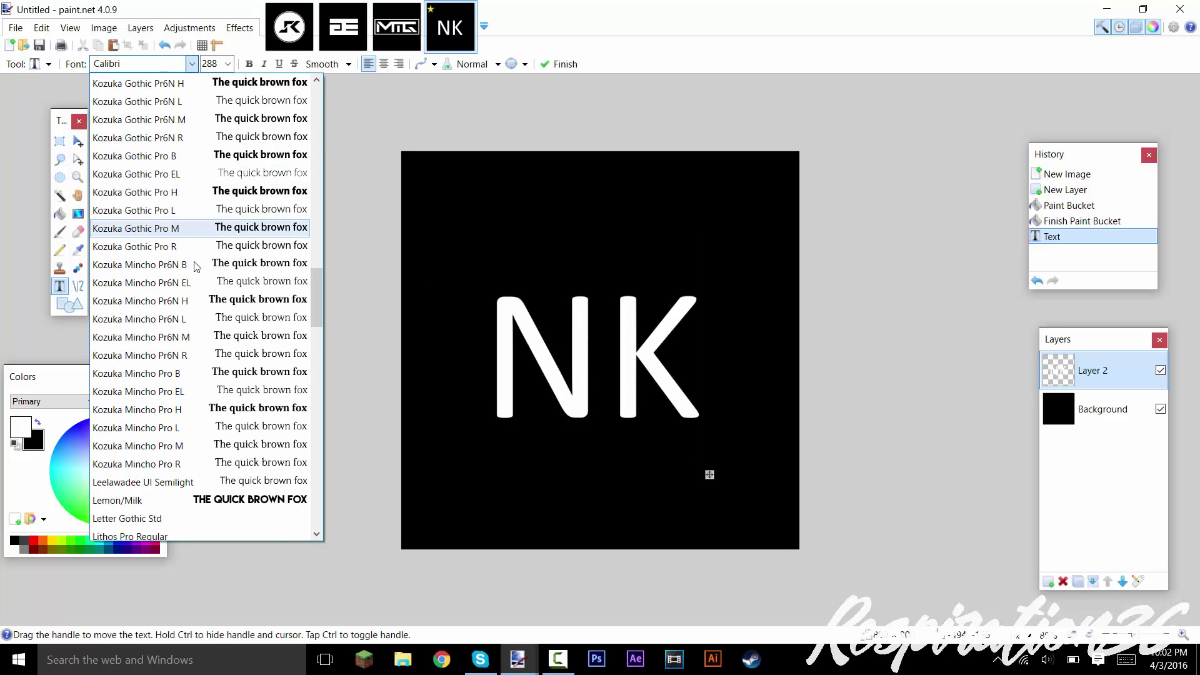
{"action": "scroll", "coordinate": [195, 268], "scroll_direction": "down", "scroll_amount": 20}
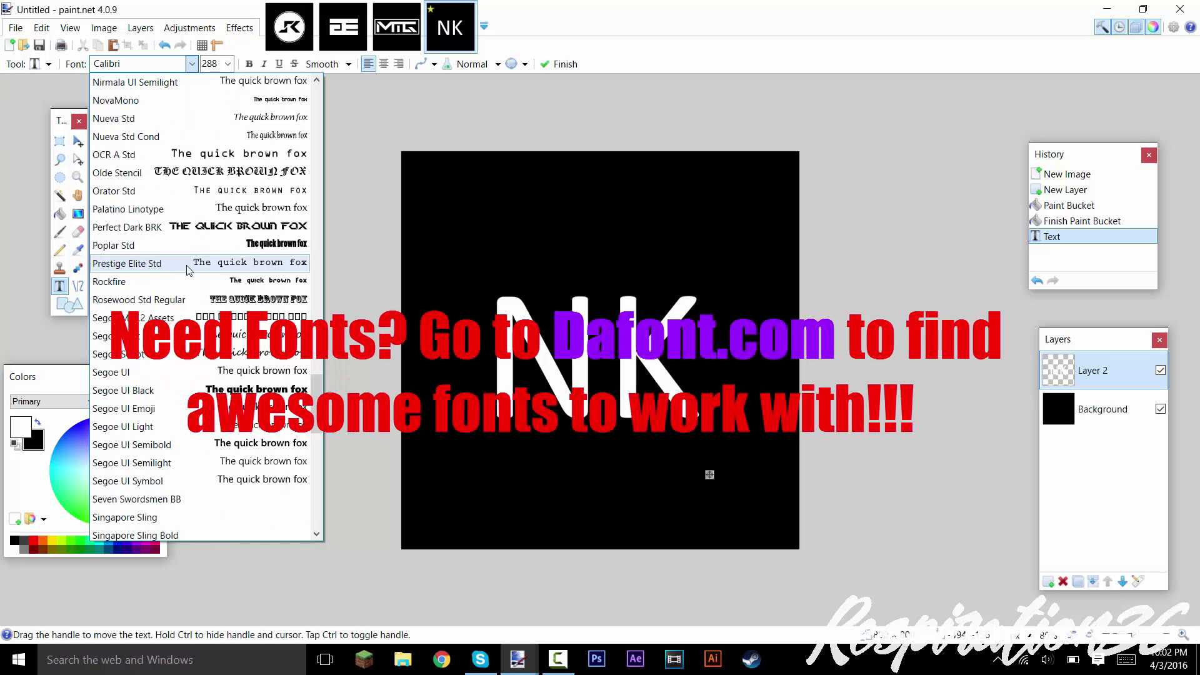
{"action": "scroll", "coordinate": [197, 263], "scroll_direction": "down", "scroll_amount": 3}
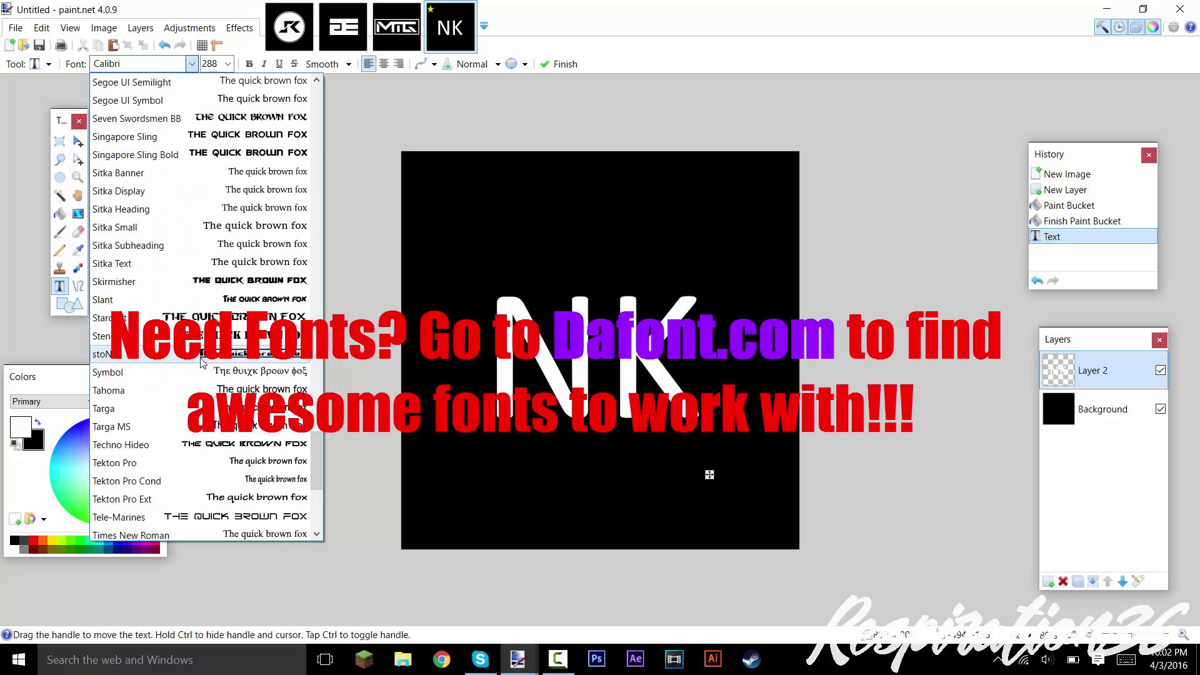
{"action": "left_click", "coordinate": [187, 390]}
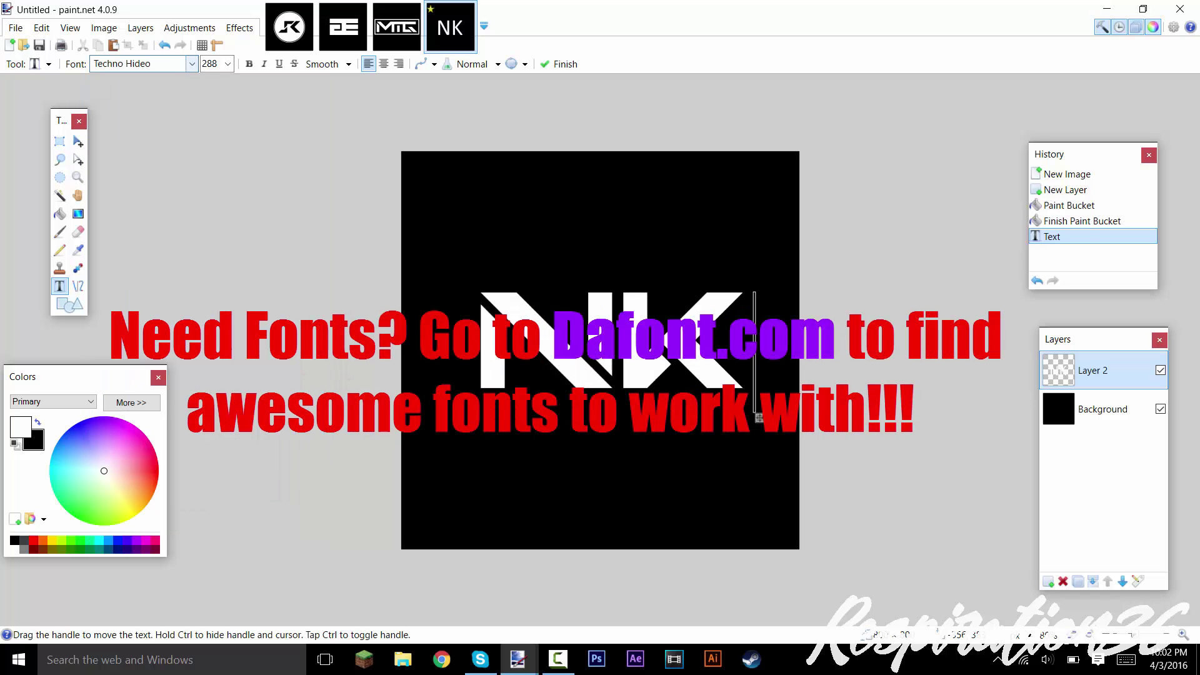
{"action": "left_click_drag", "start_coordinate": [758, 418], "coordinate": [745, 437]}
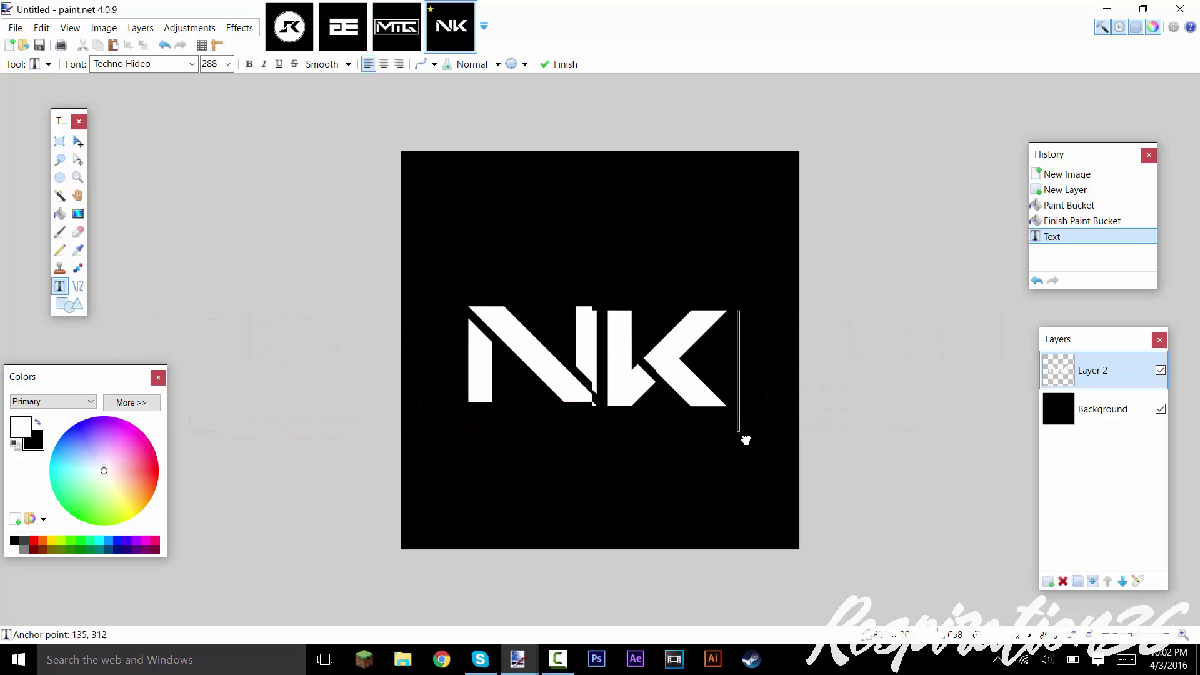
- Try the Vermin Vibes and Y-Andermo fonts on the NK text
{"action": "left_click", "coordinate": [181, 66]}
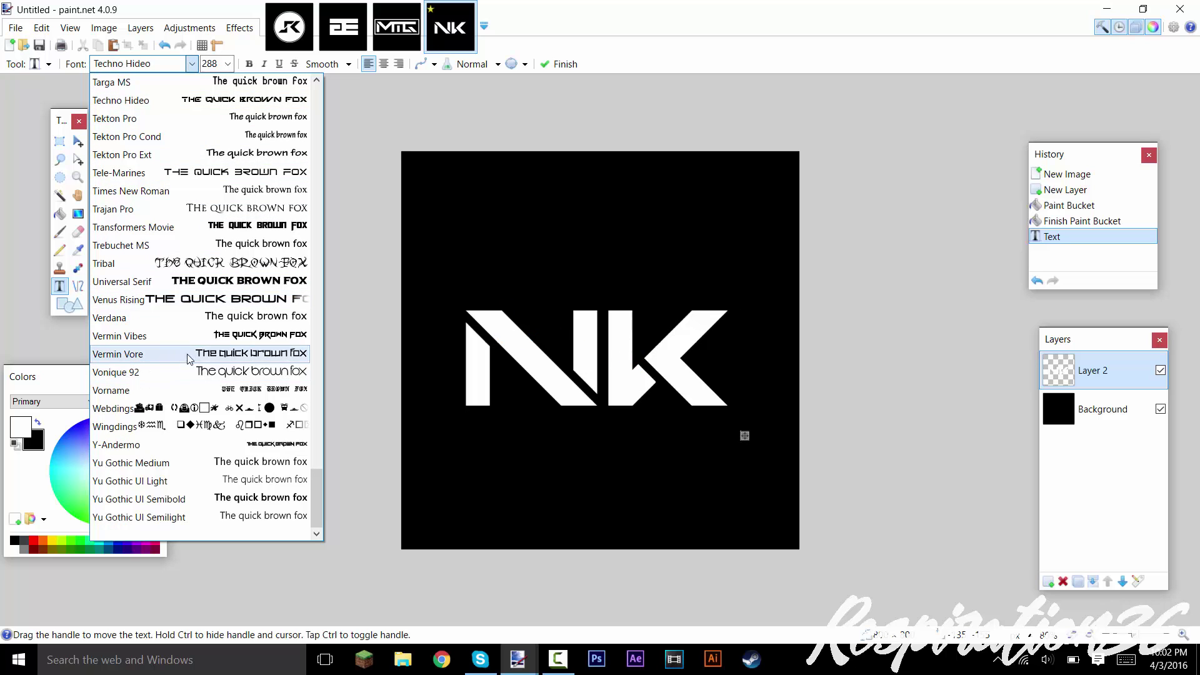
{"action": "left_click", "coordinate": [222, 336]}
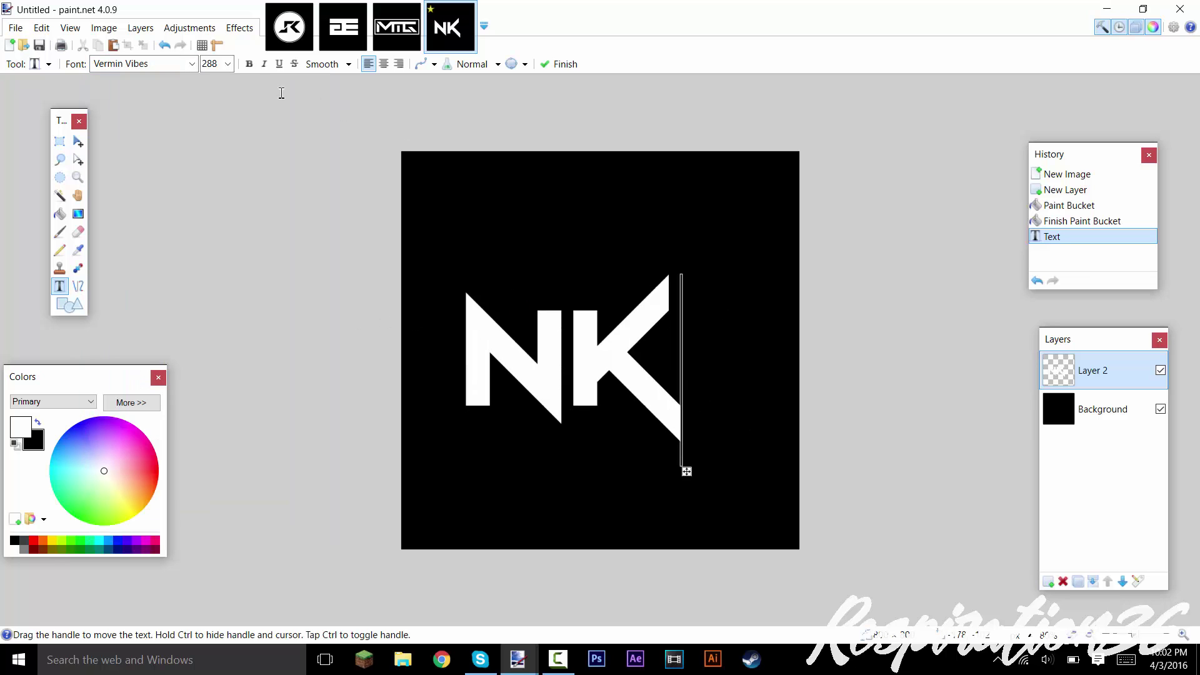
{"action": "left_click", "coordinate": [178, 64]}
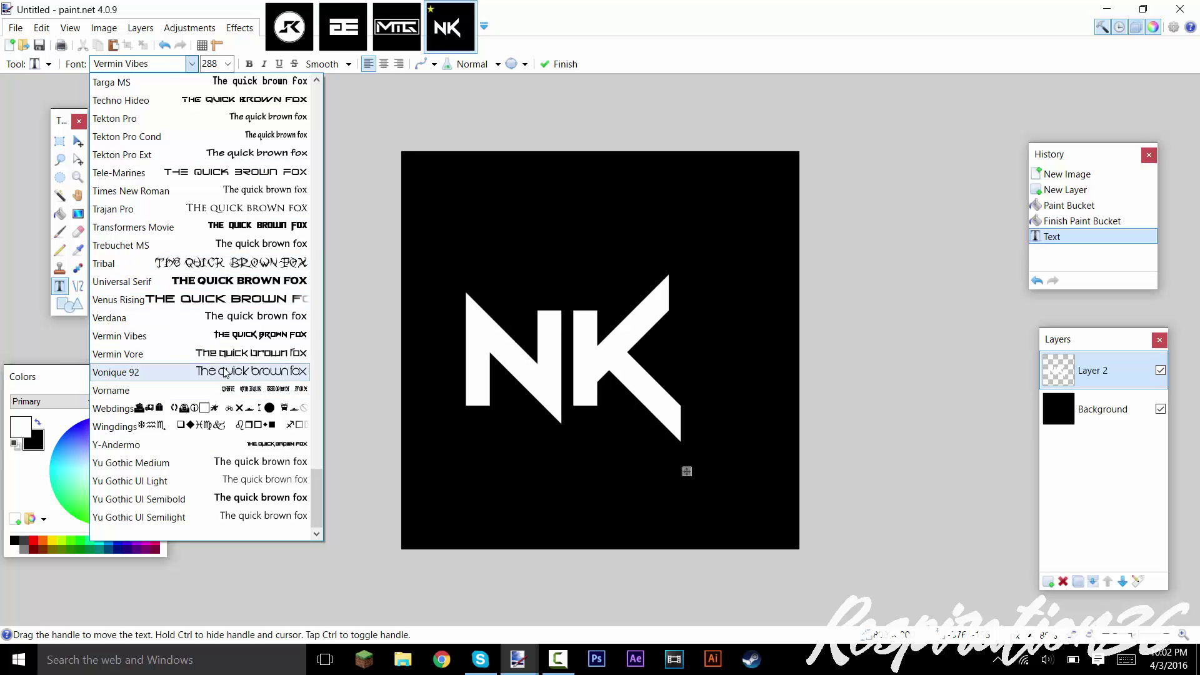
{"action": "left_click", "coordinate": [144, 444]}
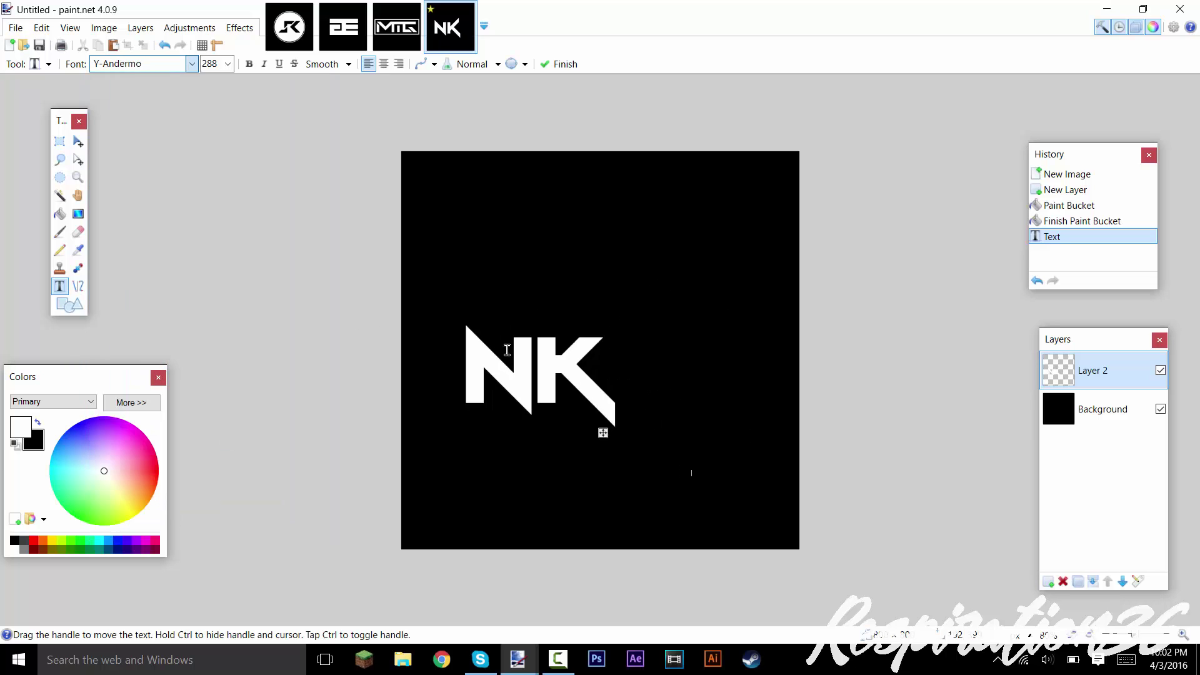
- Return to Techno Hideo and delete the K, leaving only the N
{"action": "left_click", "coordinate": [185, 65]}
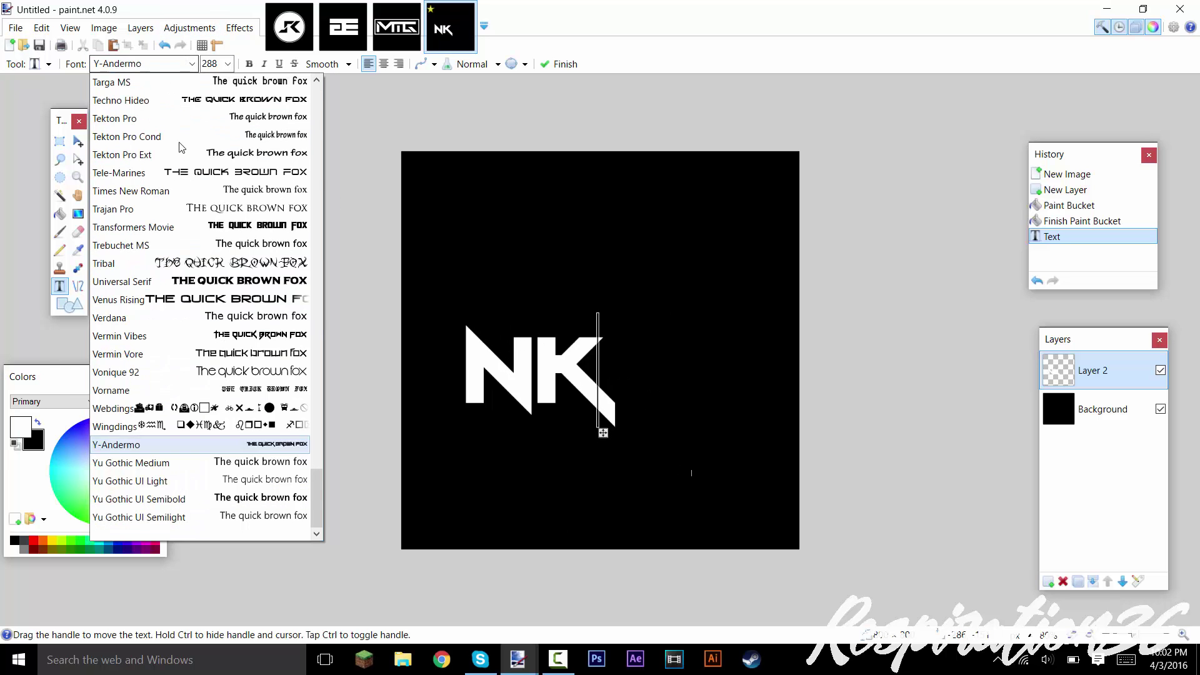
{"action": "scroll", "coordinate": [185, 154], "scroll_direction": "up", "scroll_amount": 3}
{"action": "scroll", "coordinate": [185, 155], "scroll_direction": "up", "scroll_amount": 3}
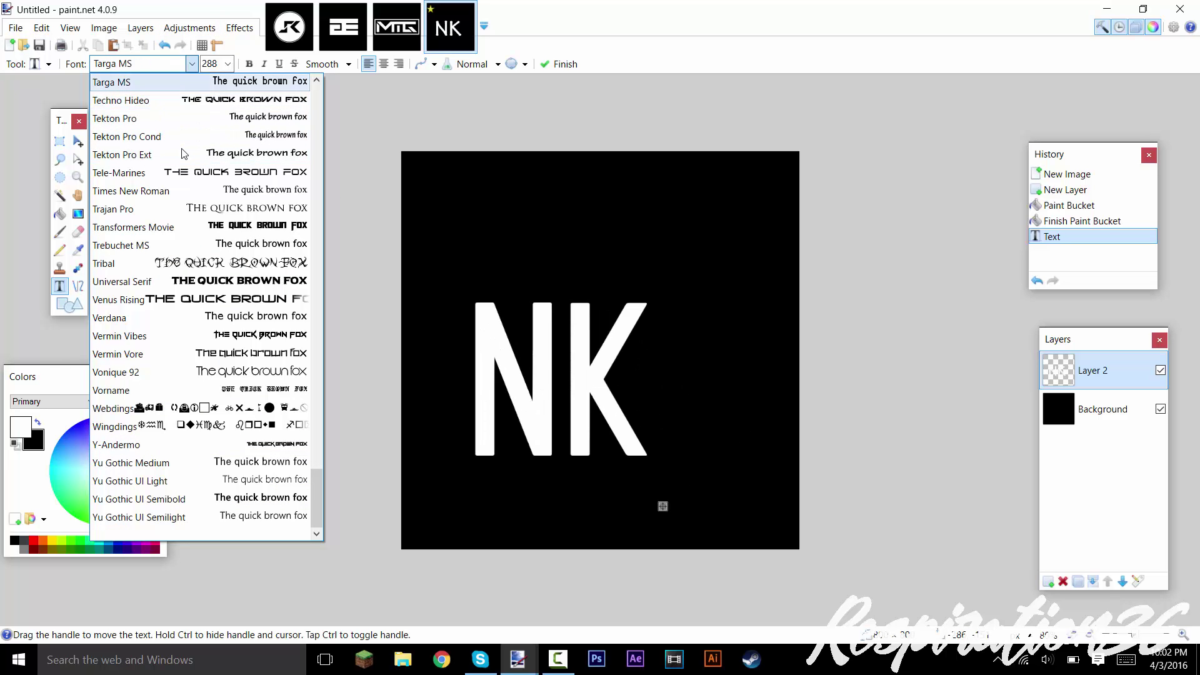
{"action": "scroll", "coordinate": [183, 154], "scroll_direction": "up", "scroll_amount": 3}
{"action": "scroll", "coordinate": [183, 153], "scroll_direction": "up", "scroll_amount": 1}
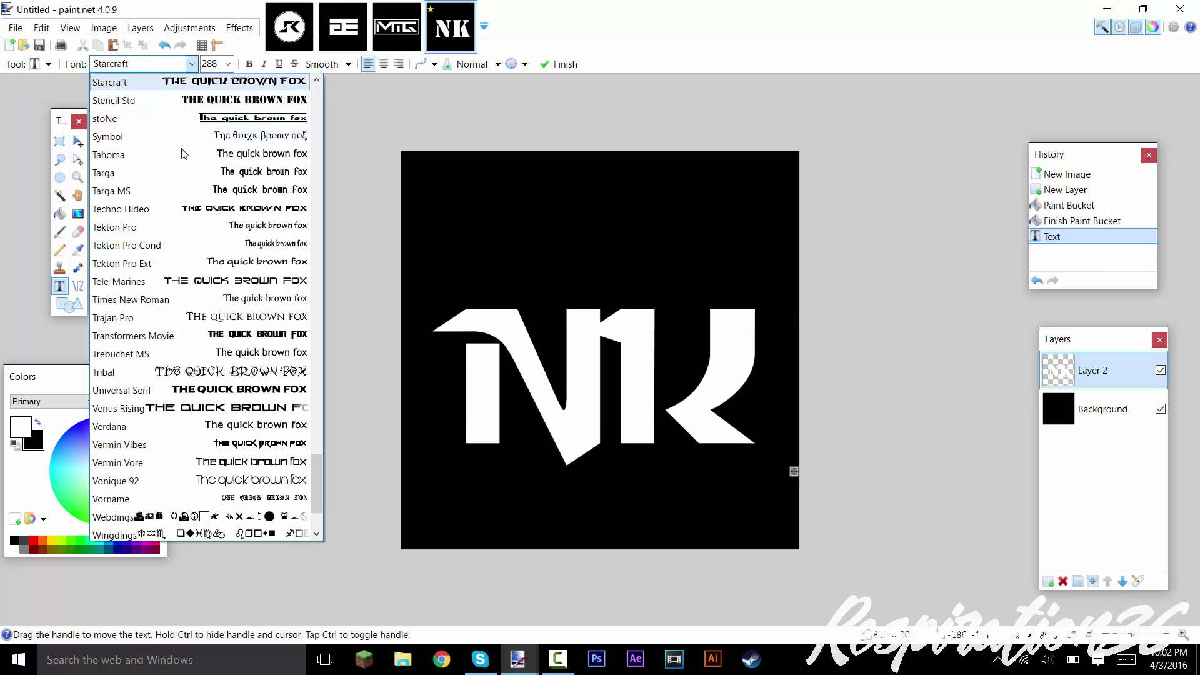
{"action": "scroll", "coordinate": [183, 154], "scroll_direction": "down", "scroll_amount": 5}
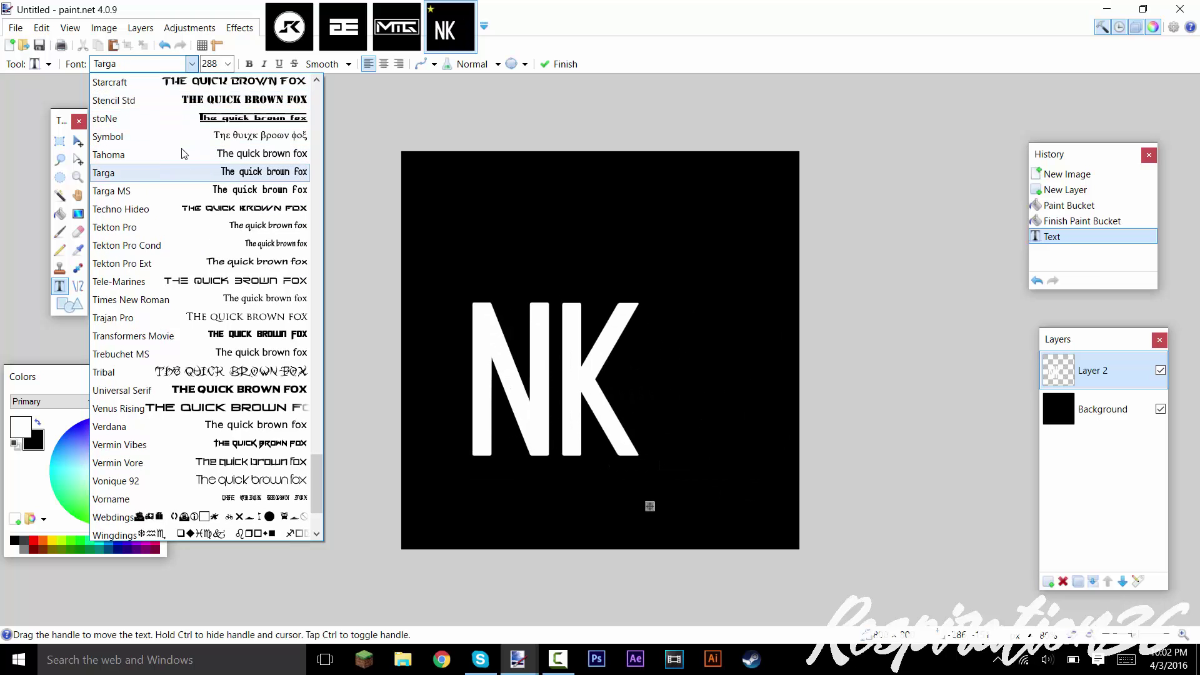
{"action": "scroll", "coordinate": [183, 153], "scroll_direction": "up", "scroll_amount": 4}
{"action": "left_click", "coordinate": [168, 210]}
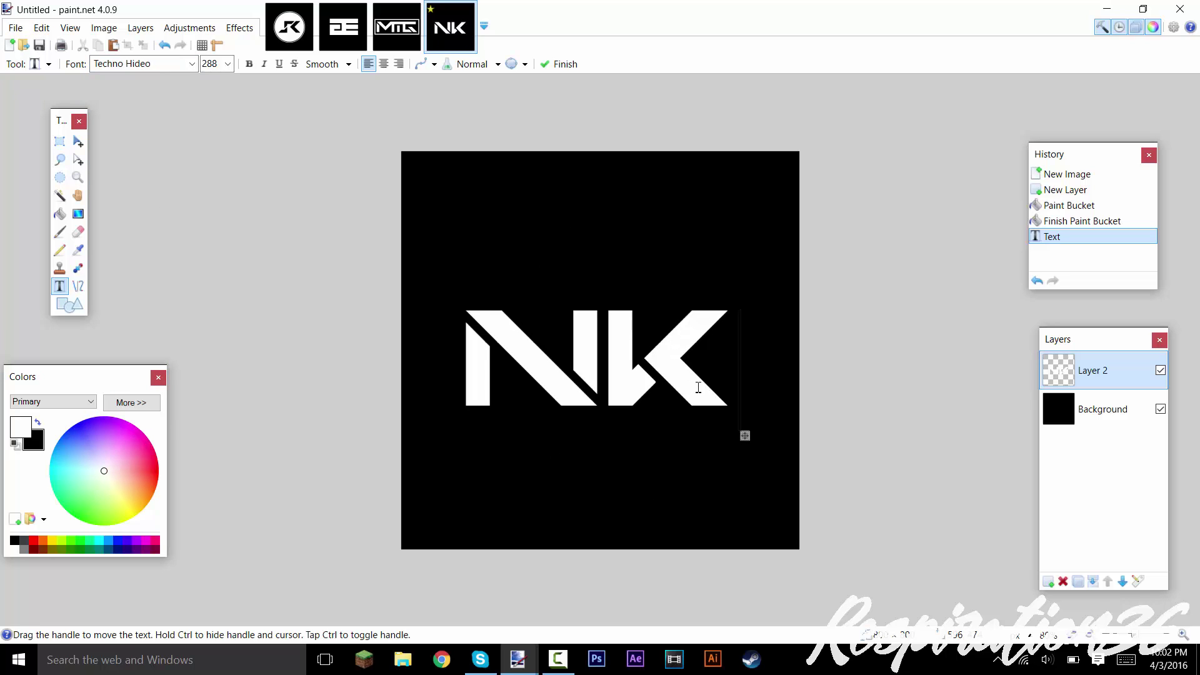
{"action": "key", "text": "BackSpace"}
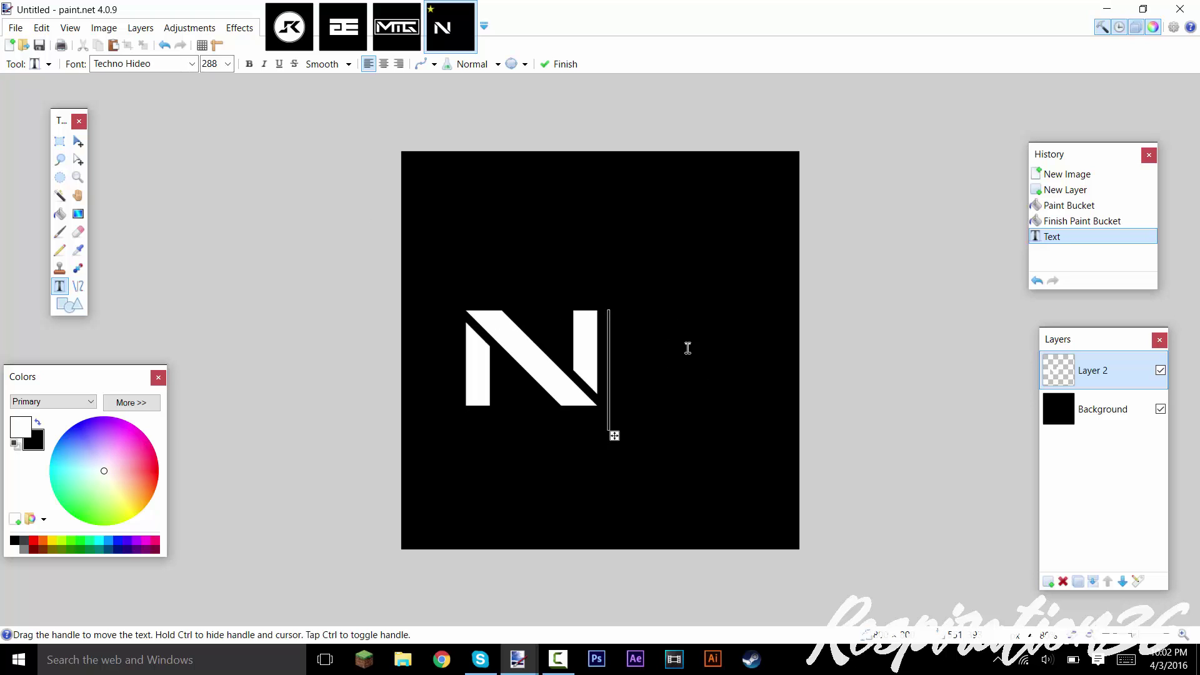
- Add a new Layer 3 and type a white Techno Hideo K on it beside the N
{"action": "key", "text": "ctrl+shift+n"}
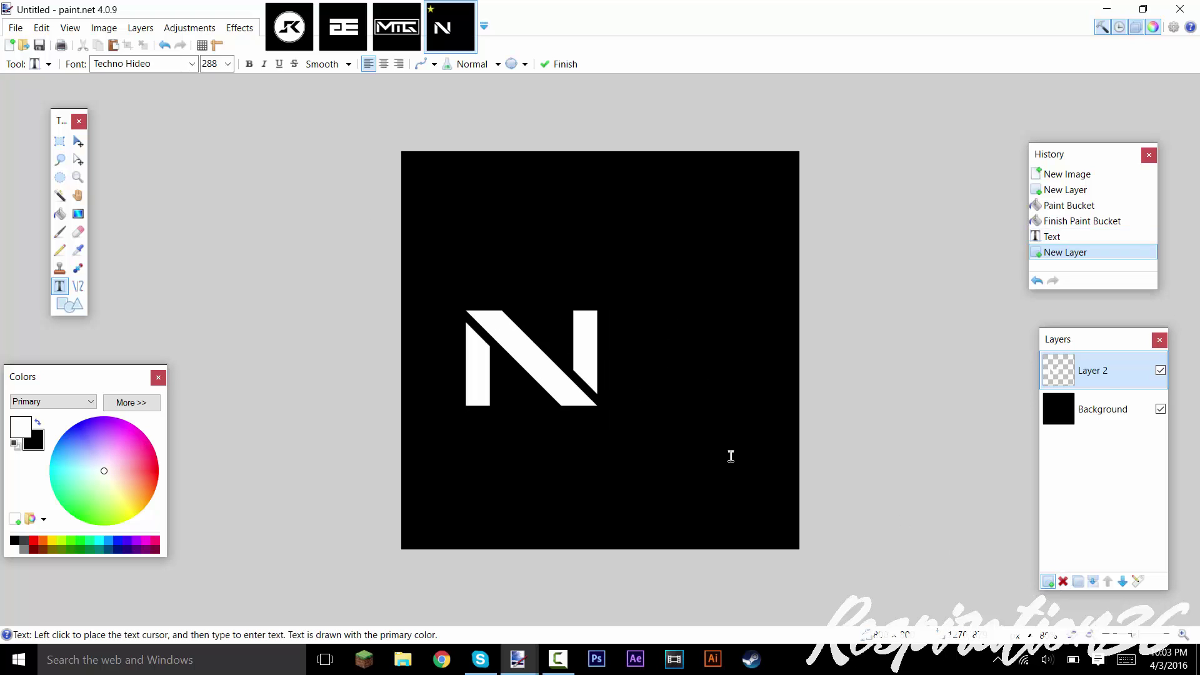
{"action": "type", "text": "K"}
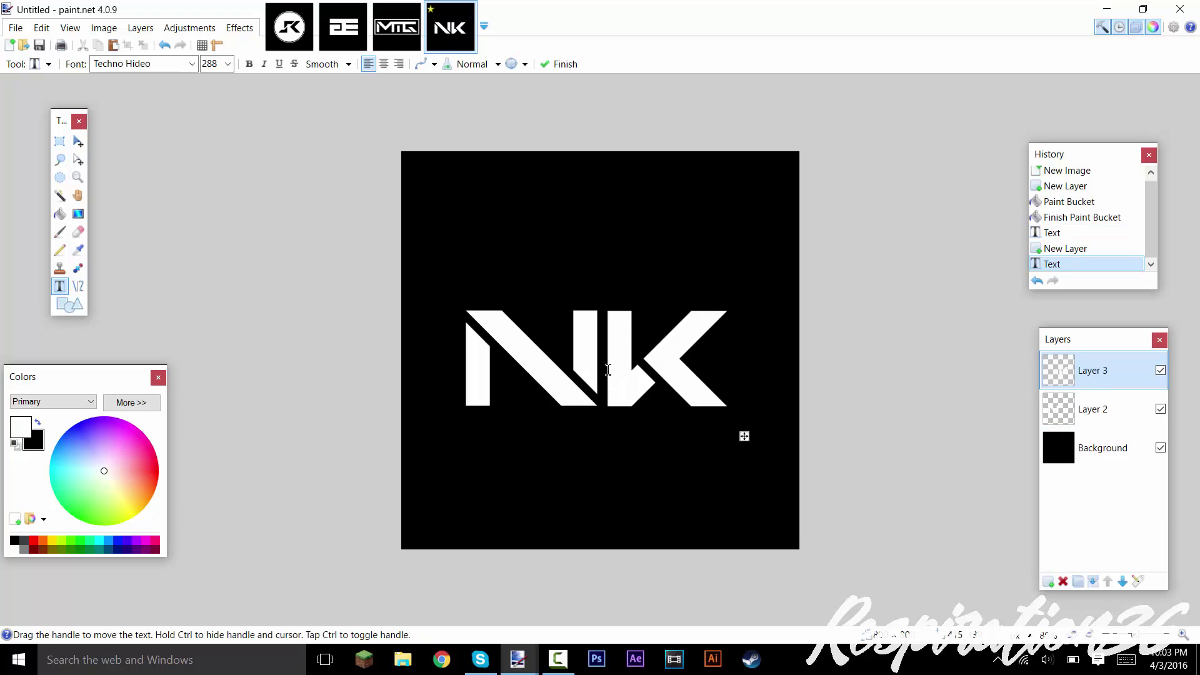
{"action": "key", "text": "Escape"}
{"action": "left_click", "coordinate": [77, 141]}
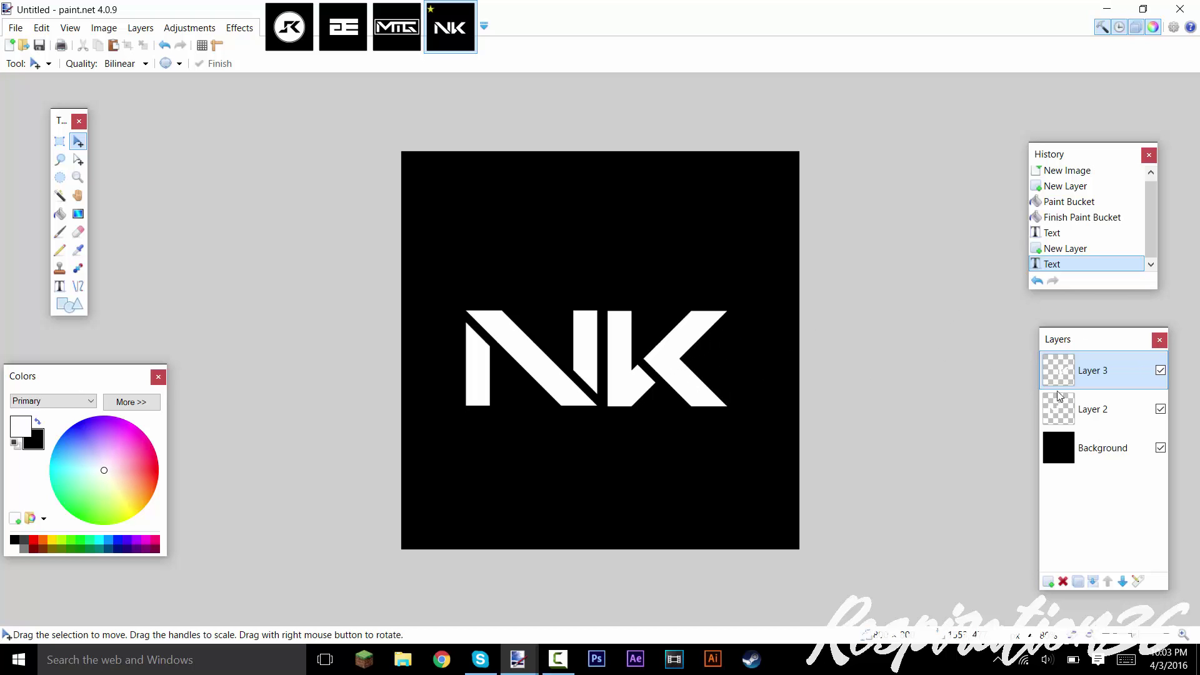
- Select all on Layer 3, drag the K left until it tucks against the N, and deselect
{"action": "key", "text": "ctrl+a"}
{"action": "mouse_move", "coordinate": [712, 375]}
{"action": "left_mouse_down"}
{"action": "mouse_move", "coordinate": [696, 372]}
{"action": "mouse_move", "coordinate": [706, 375]}
{"action": "left_mouse_up"}
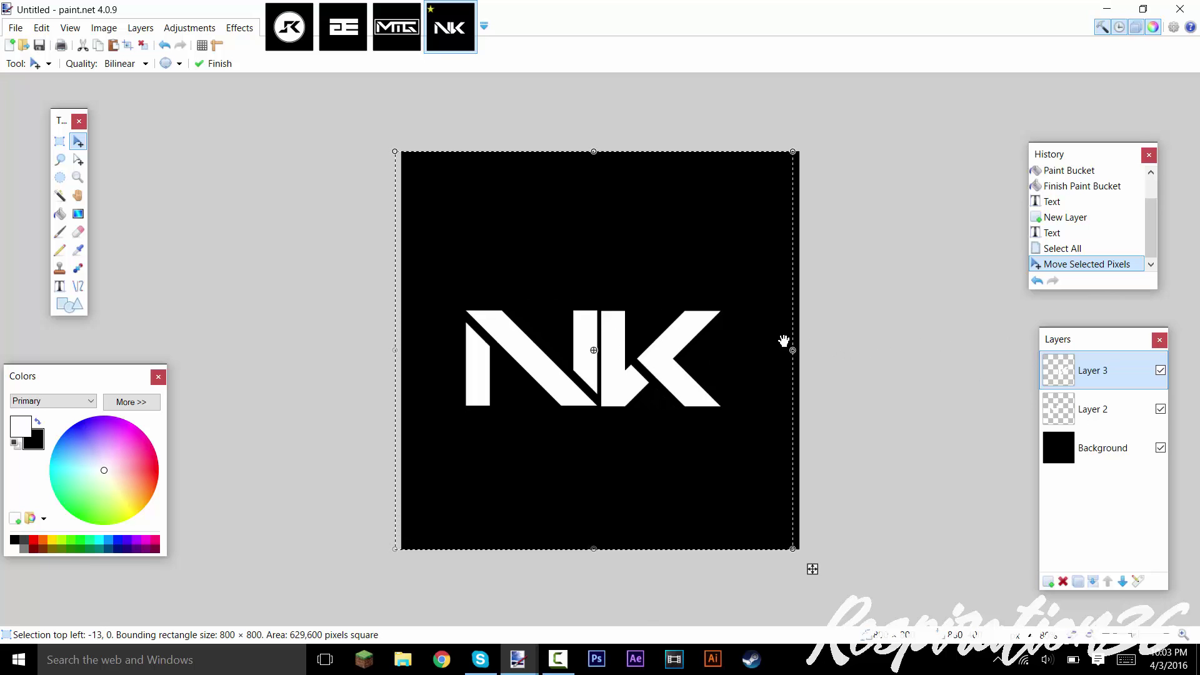
{"action": "left_click_drag", "start_coordinate": [653, 361], "coordinate": [624, 362]}
{"action": "scroll", "coordinate": [681, 358], "scroll_direction": "up", "scroll_amount": 5}
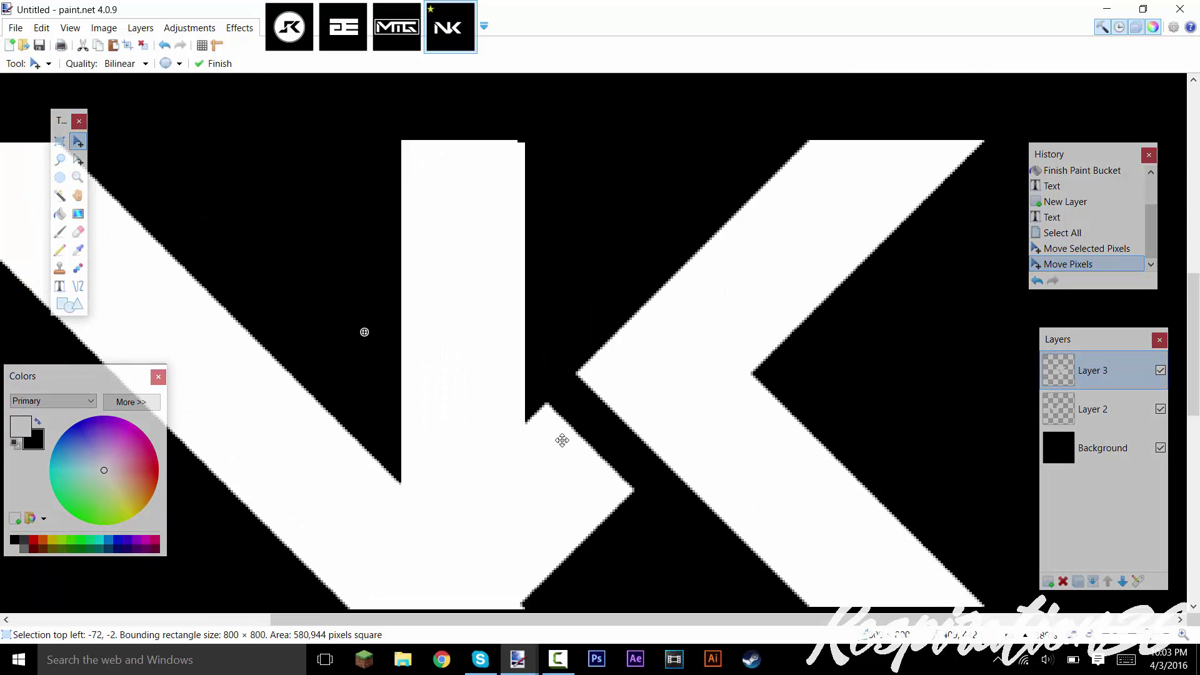
{"action": "left_click_drag", "start_coordinate": [544, 404], "coordinate": [507, 339]}
{"action": "key", "text": "ctrl+d"}
{"action": "key", "text": "ctrl+plus"}
{"action": "key", "text": "ctrl+plus"}
{"action": "key", "text": "ctrl+plus"}
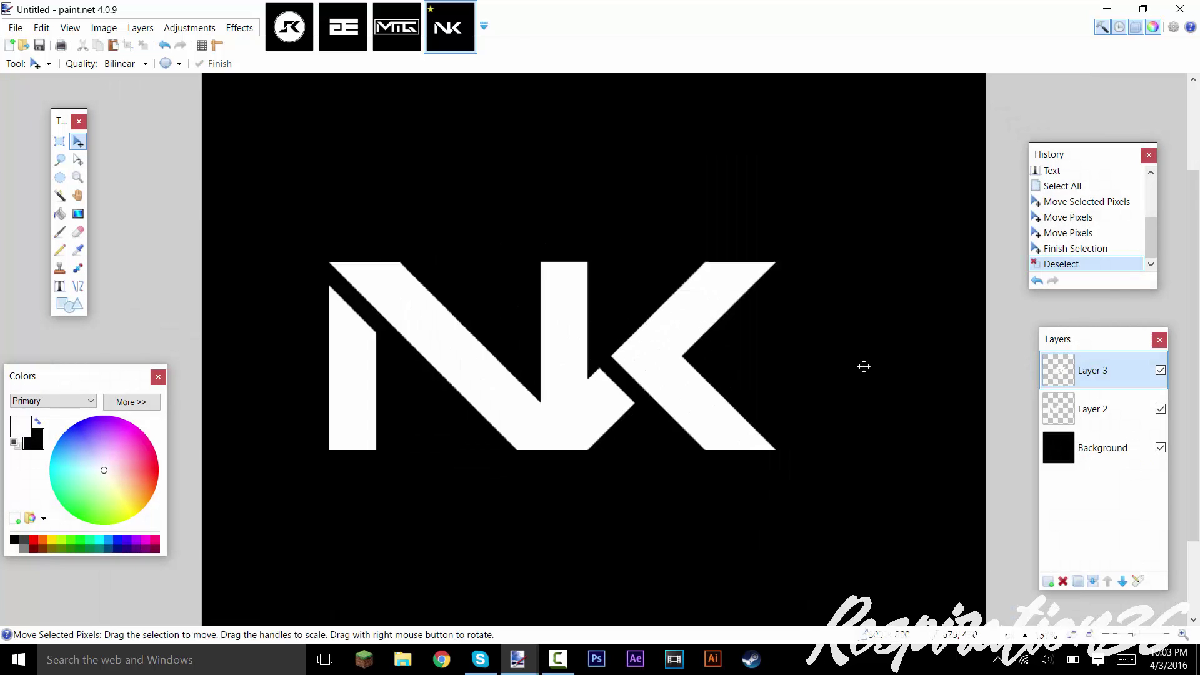
- Toggle the N and K layers' visibility to inspect each letter, then make the K layer active
{"action": "left_click", "coordinate": [1150, 417]}
{"action": "left_click", "coordinate": [1160, 409]}
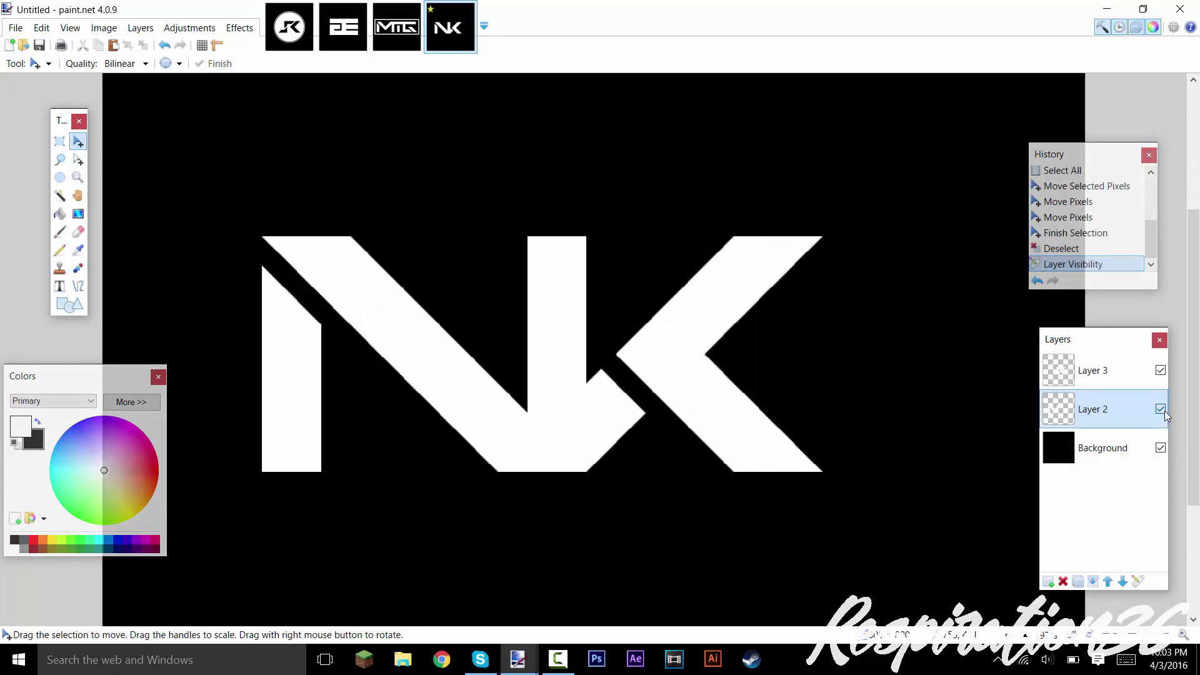
{"action": "left_click", "coordinate": [1159, 408]}
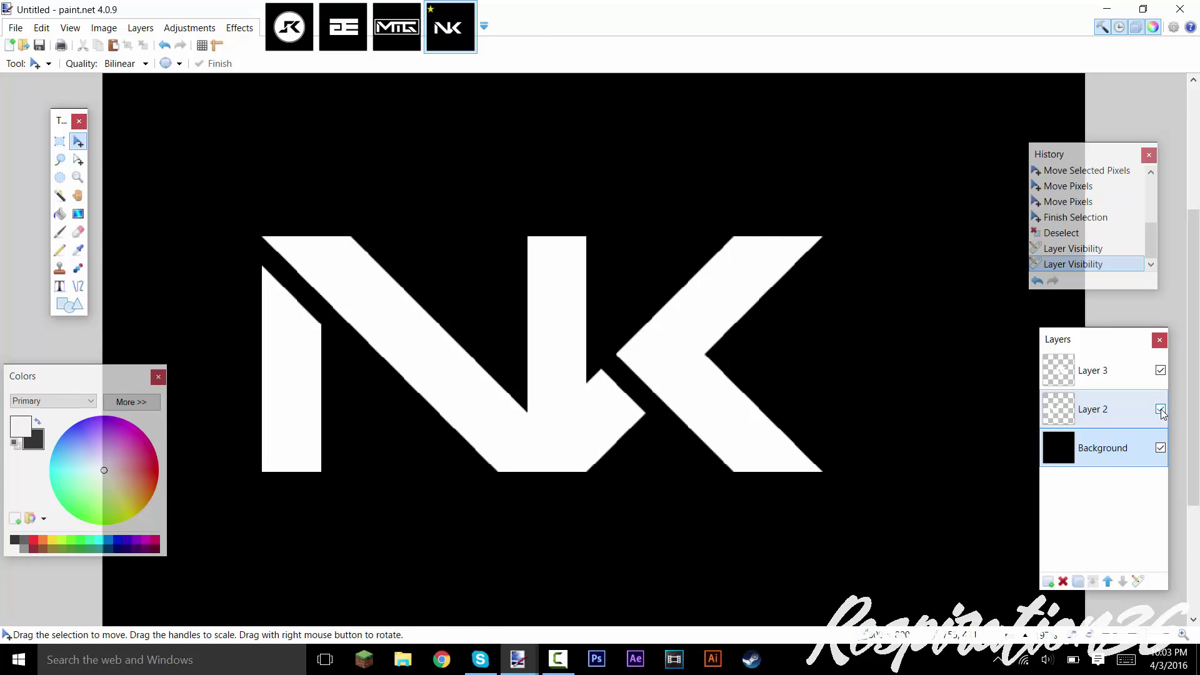
{"action": "left_click", "coordinate": [1161, 370]}
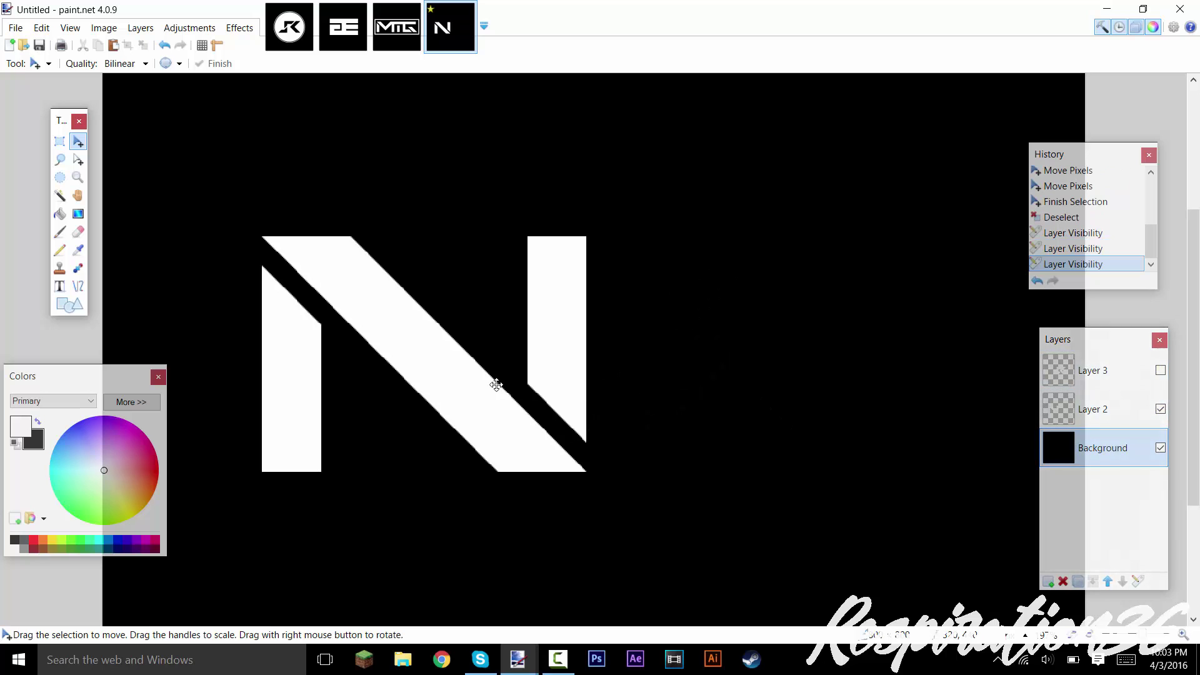
{"action": "scroll", "coordinate": [498, 387], "scroll_direction": "up", "scroll_amount": 3}
{"action": "scroll", "coordinate": [525, 387], "scroll_direction": "down", "scroll_amount": 1}
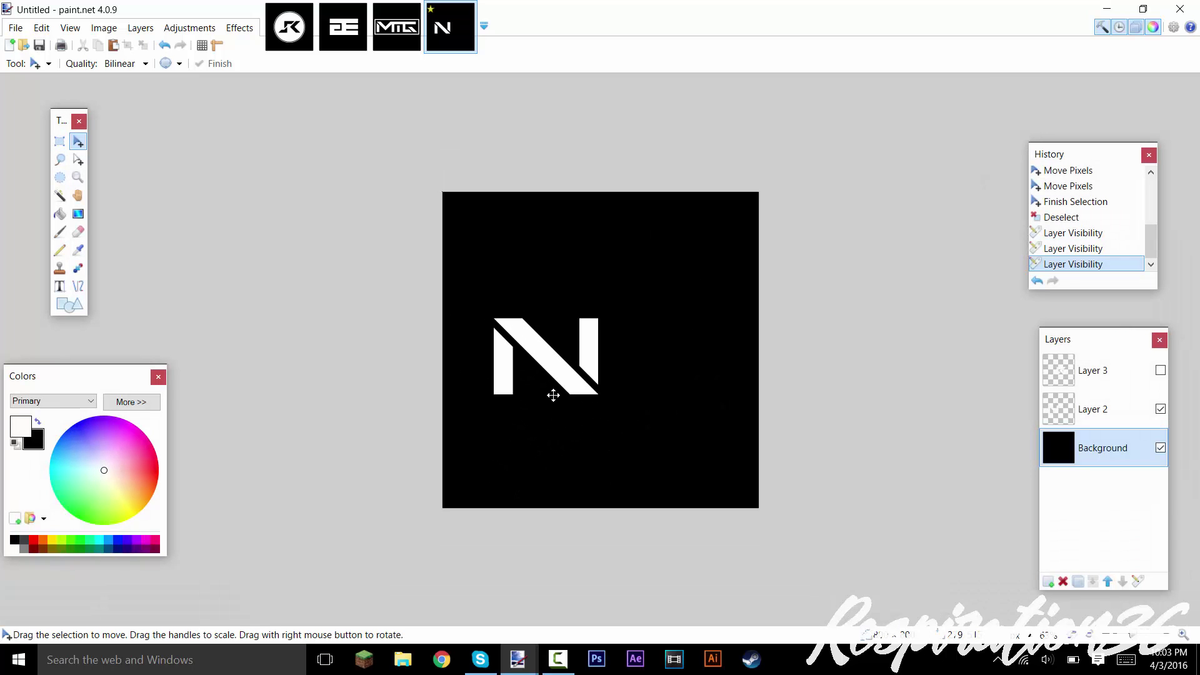
{"action": "key", "text": "ctrl+plus"}
{"action": "left_click", "coordinate": [1160, 369]}
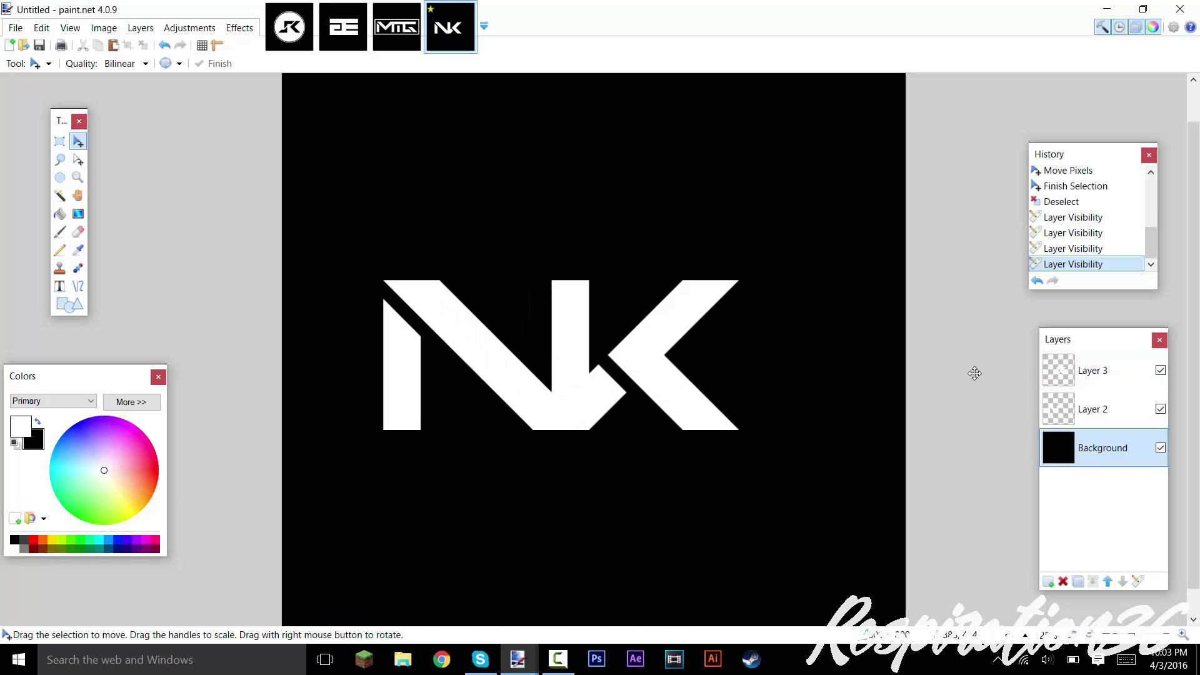
{"action": "left_click", "coordinate": [1093, 370]}
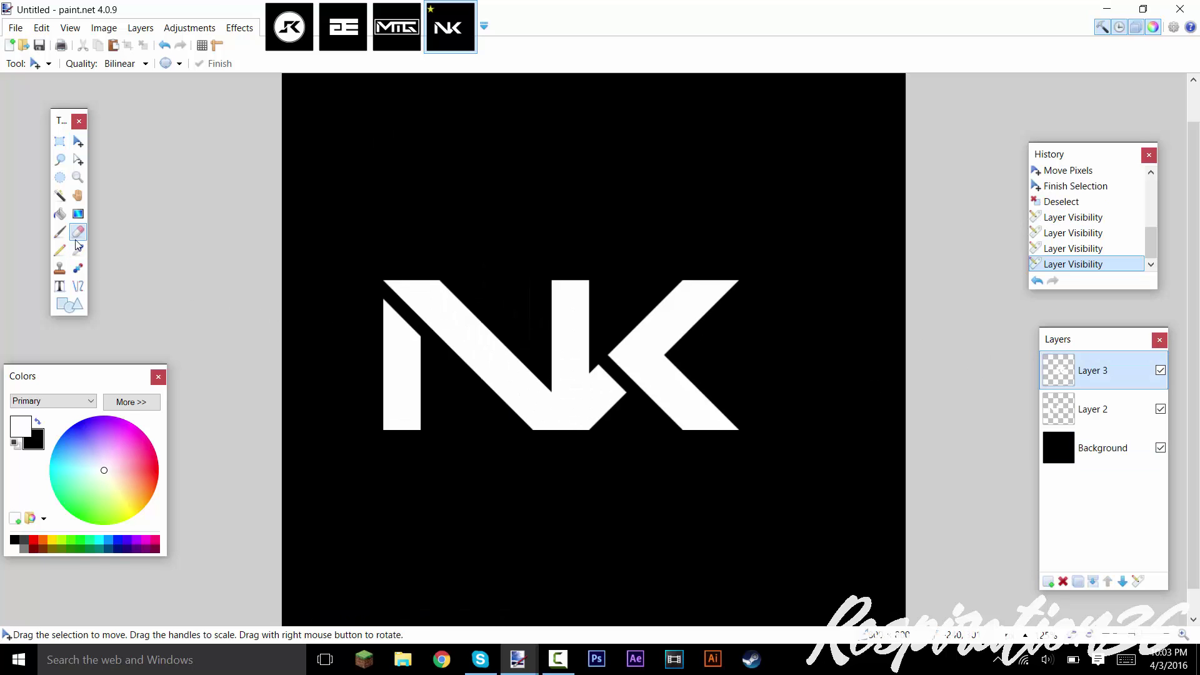
- Erase across the N/K junction, widening the eraser to 75
{"action": "scroll", "coordinate": [586, 395], "scroll_direction": "up", "scroll_amount": 1}
{"action": "mouse_move", "coordinate": [518, 361]}
{"action": "left_mouse_down"}
{"action": "mouse_move", "coordinate": [572, 440]}
{"action": "mouse_move", "coordinate": [518, 355]}
{"action": "mouse_move", "coordinate": [562, 425]}
{"action": "left_mouse_up"}
{"action": "double_click", "coordinate": [153, 60]}
{"action": "type", "text": "75"}
{"action": "mouse_move", "coordinate": [494, 337]}
{"action": "left_mouse_down"}
{"action": "mouse_move", "coordinate": [602, 488]}
{"action": "mouse_move", "coordinate": [538, 429]}
{"action": "mouse_move", "coordinate": [511, 431]}
{"action": "mouse_move", "coordinate": [554, 487]}
{"action": "left_mouse_up"}
{"action": "key", "text": "ctrl+z"}
{"action": "key", "text": "ctrl+z"}
{"action": "mouse_move", "coordinate": [498, 420]}
{"action": "left_mouse_down"}
{"action": "mouse_move", "coordinate": [549, 469]}
{"action": "mouse_move", "coordinate": [495, 429]}
{"action": "left_mouse_up"}
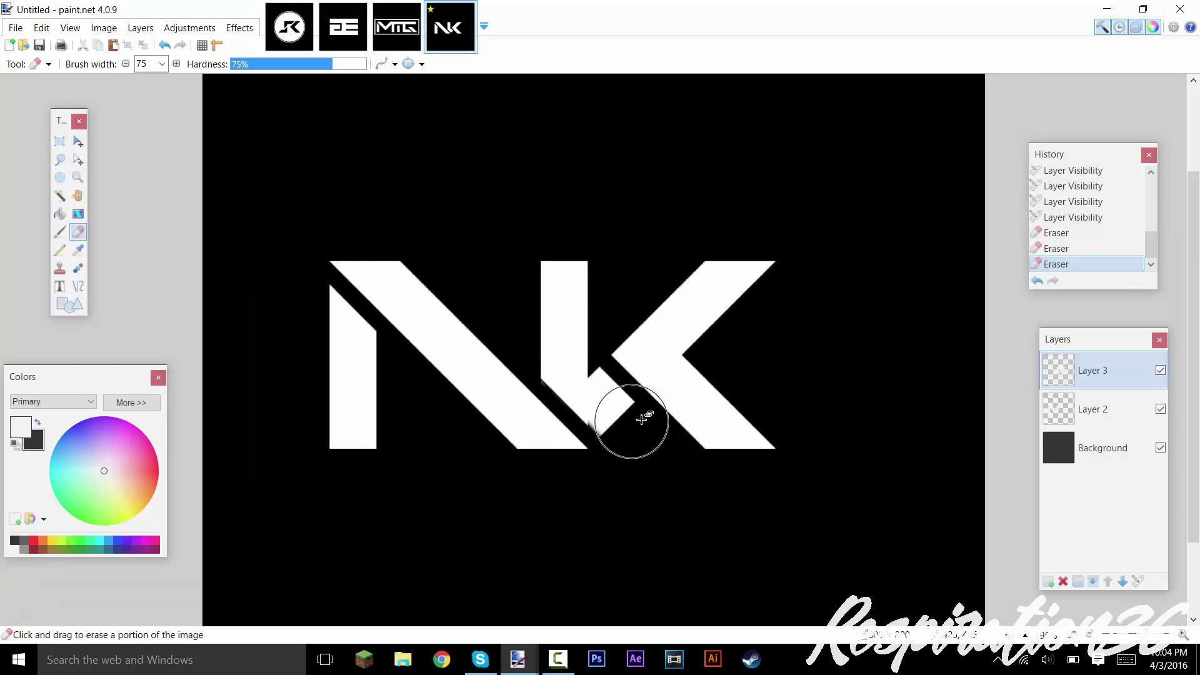
- Rework the eraser strokes along the N/K diagonal, undoing the unwanted ones
{"action": "key", "text": "ctrl+b"}
{"action": "key", "text": "ctrl+z"}
{"action": "key", "text": "ctrl+z"}
{"action": "key", "text": "ctrl+z"}
{"action": "scroll", "coordinate": [619, 382], "scroll_direction": "up", "scroll_amount": 1, "text": "ctrl"}
{"action": "left_click_drag", "start_coordinate": [537, 450], "coordinate": [567, 504]}
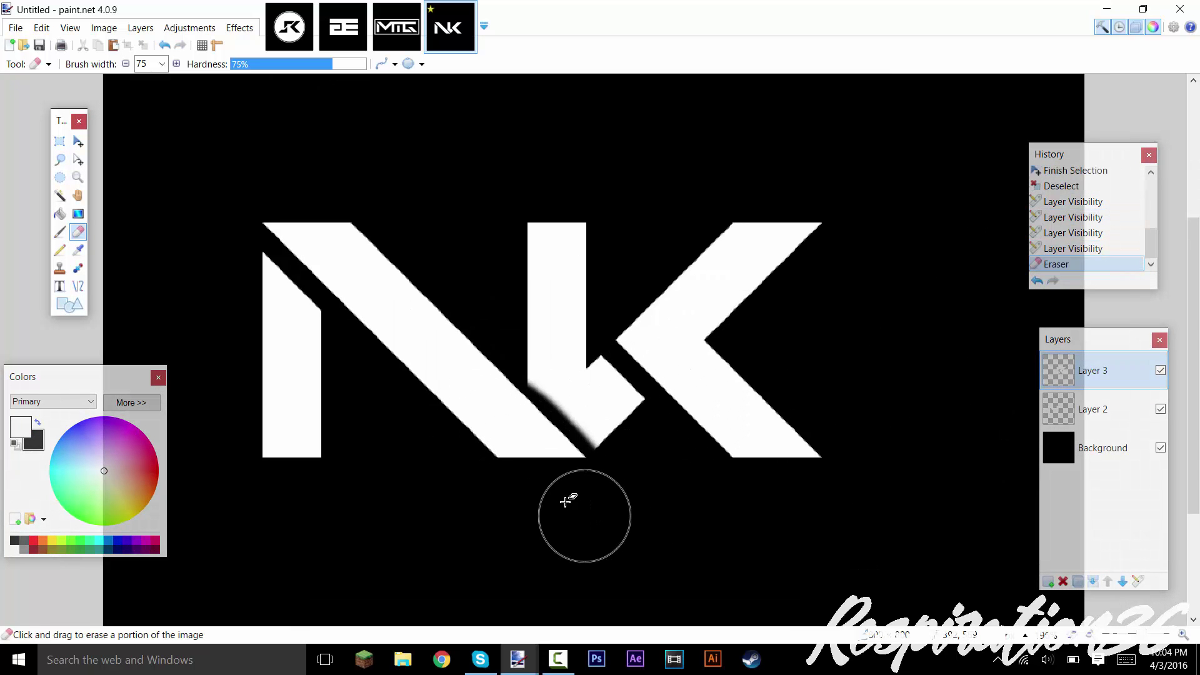
{"action": "scroll", "coordinate": [567, 503], "scroll_direction": "up", "scroll_amount": 2, "text": "ctrl"}
{"action": "mouse_move", "coordinate": [445, 337]}
{"action": "left_mouse_down"}
{"action": "mouse_move", "coordinate": [509, 402]}
{"action": "mouse_move", "coordinate": [544, 482]}
{"action": "mouse_move", "coordinate": [557, 375]}
{"action": "left_mouse_up"}
{"action": "key", "text": "ctrl+z"}
{"action": "mouse_move", "coordinate": [625, 321]}
{"action": "left_mouse_down"}
{"action": "mouse_move", "coordinate": [390, 288]}
{"action": "mouse_move", "coordinate": [367, 240]}
{"action": "mouse_move", "coordinate": [434, 293]}
{"action": "mouse_move", "coordinate": [452, 209]}
{"action": "mouse_move", "coordinate": [480, 340]}
{"action": "mouse_move", "coordinate": [350, 275]}
{"action": "left_mouse_up"}
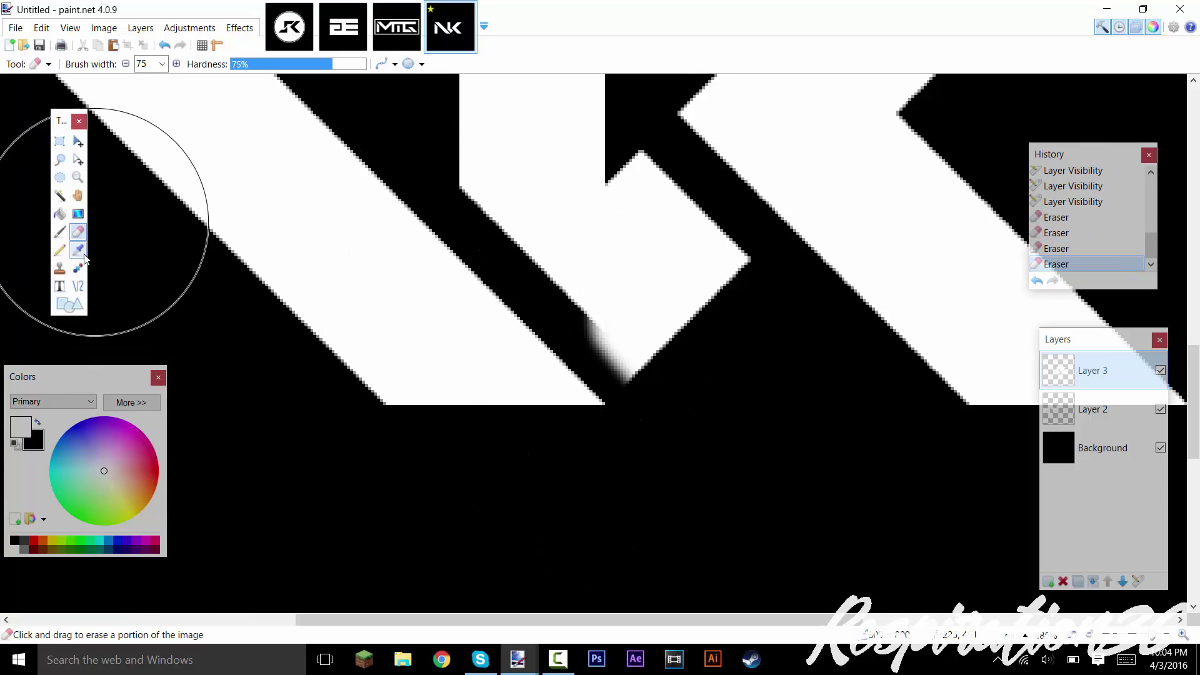
- Draw a thin black diagonal line separating the K from the N
{"action": "left_click", "coordinate": [38, 422]}
{"action": "left_click", "coordinate": [77, 286]}
{"action": "left_click_drag", "start_coordinate": [530, 281], "coordinate": [698, 449]}
{"action": "scroll", "coordinate": [186, 64], "scroll_direction": "down", "scroll_amount": 16}
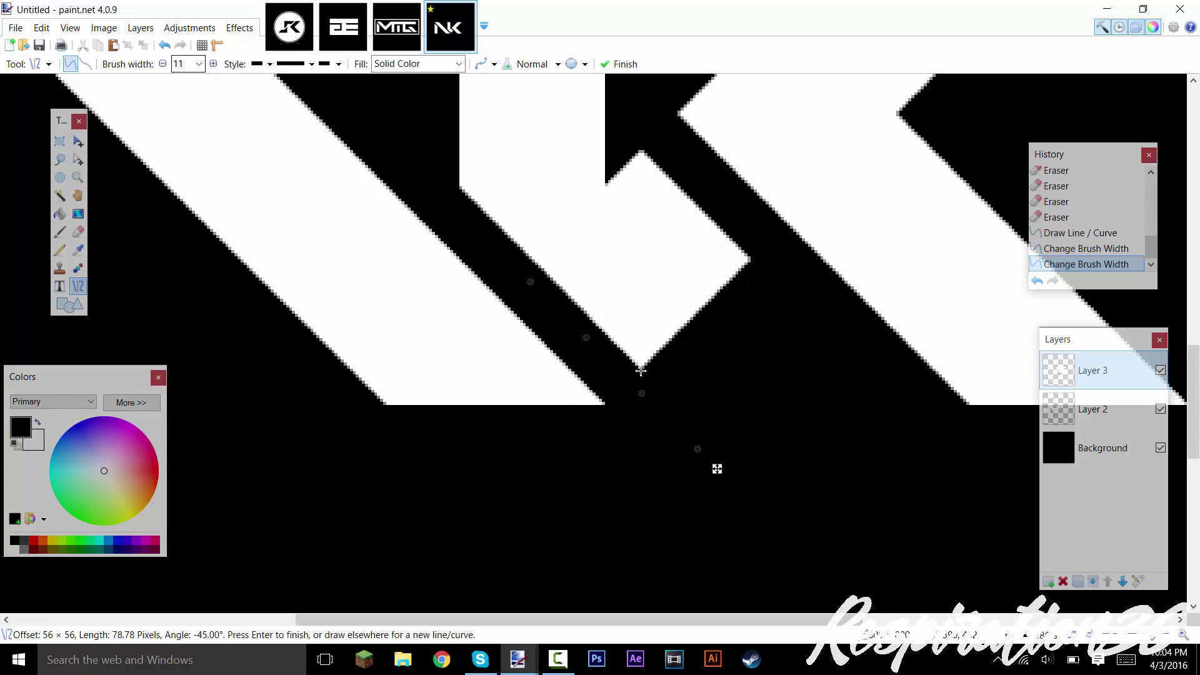
{"action": "key", "text": "Return"}
{"action": "key", "text": "Return"}
{"action": "scroll", "coordinate": [584, 407], "scroll_direction": "down", "scroll_amount": 5}
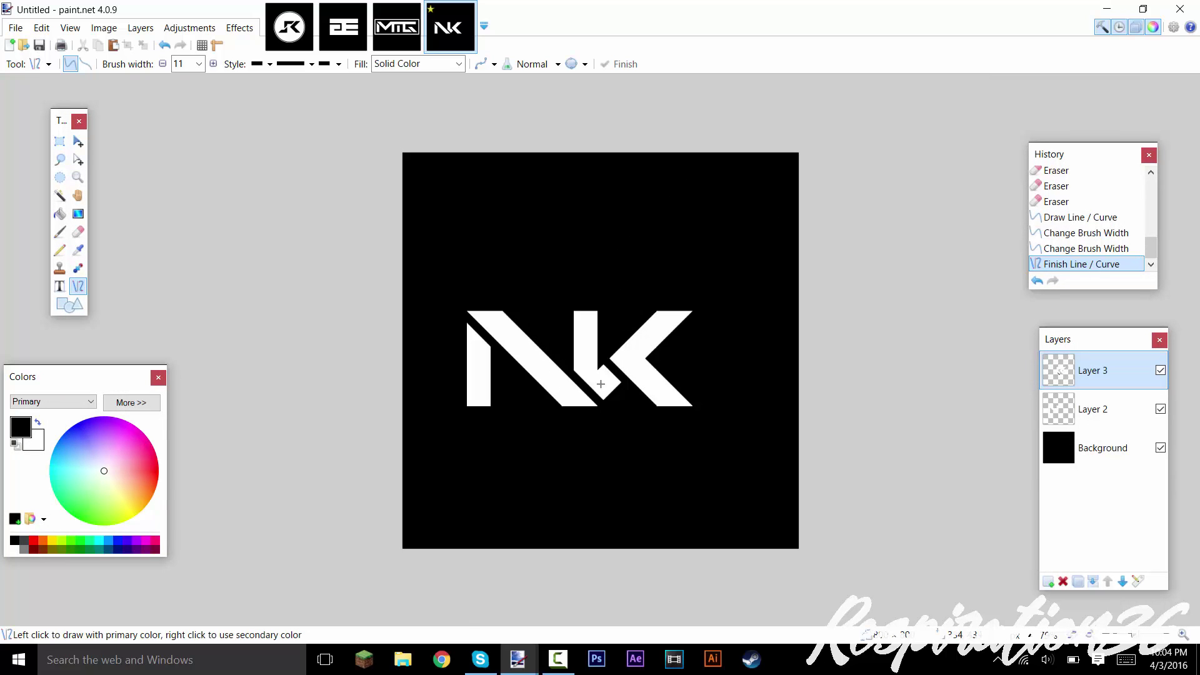
{"action": "scroll", "coordinate": [608, 392], "scroll_direction": "down", "scroll_amount": 3}
{"action": "scroll", "coordinate": [610, 383], "scroll_direction": "up", "scroll_amount": 1}
{"action": "scroll", "coordinate": [611, 383], "scroll_direction": "up", "scroll_amount": 2}
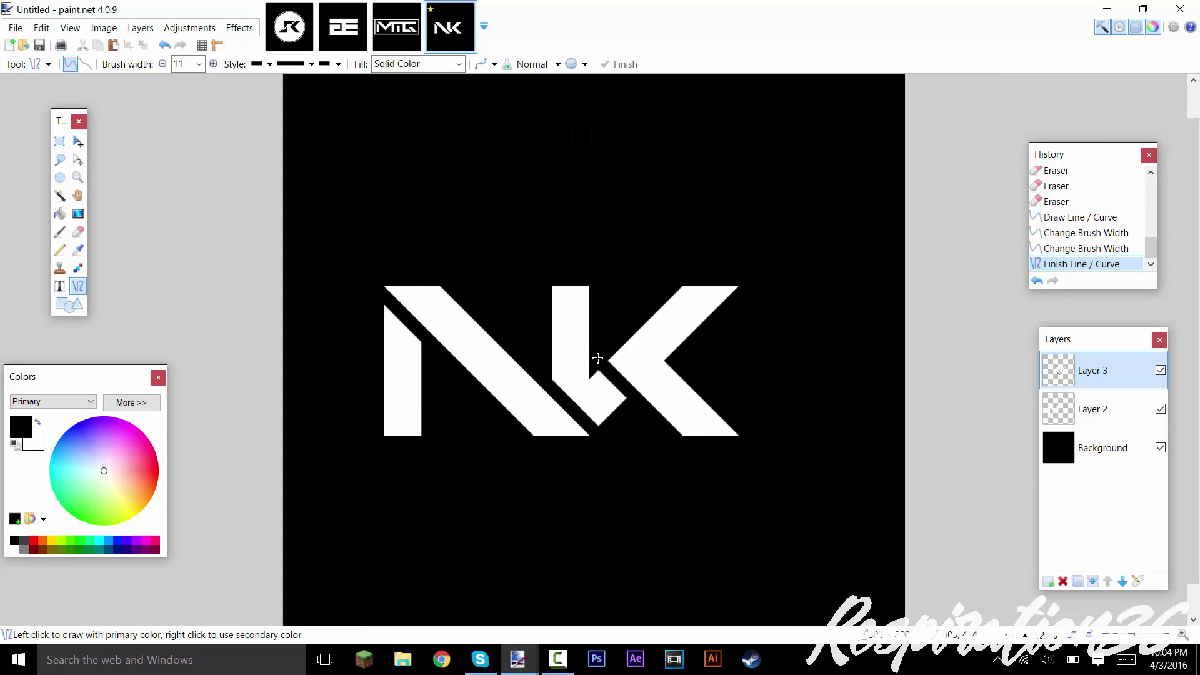
{"action": "scroll", "coordinate": [664, 380], "scroll_direction": "down", "scroll_amount": 1}
- Merge the K layer down and Magic Wand-delete the thin diagonal strip between N and K
{"action": "left_click", "coordinate": [1093, 581]}
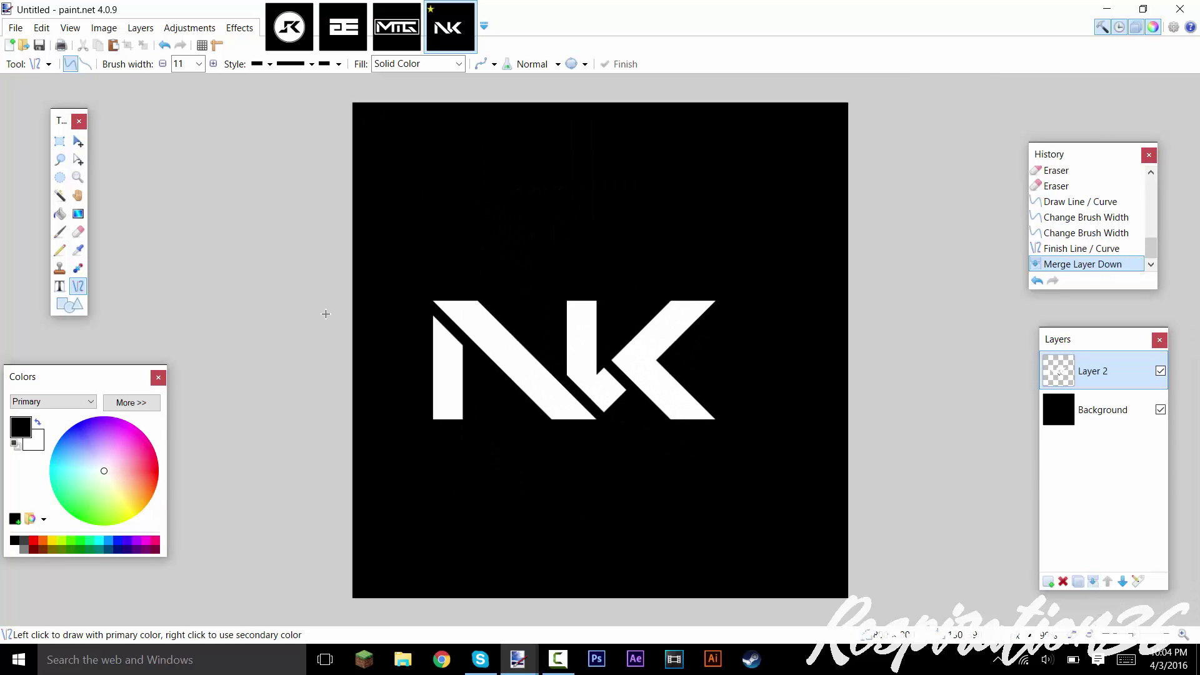
{"action": "left_click", "coordinate": [60, 196]}
{"action": "scroll", "coordinate": [562, 407], "scroll_direction": "up", "scroll_amount": 2}
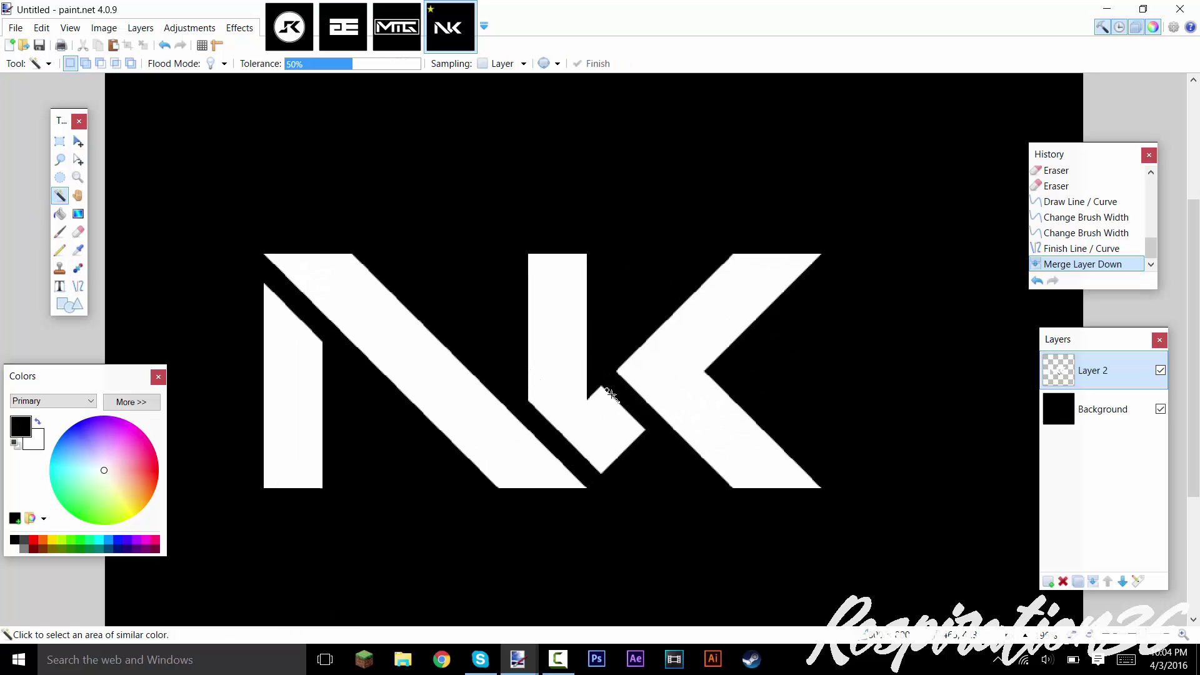
{"action": "left_click", "coordinate": [572, 455]}
{"action": "left_click", "coordinate": [610, 485]}
{"action": "left_click", "coordinate": [649, 488]}
{"action": "left_click", "coordinate": [585, 461]}
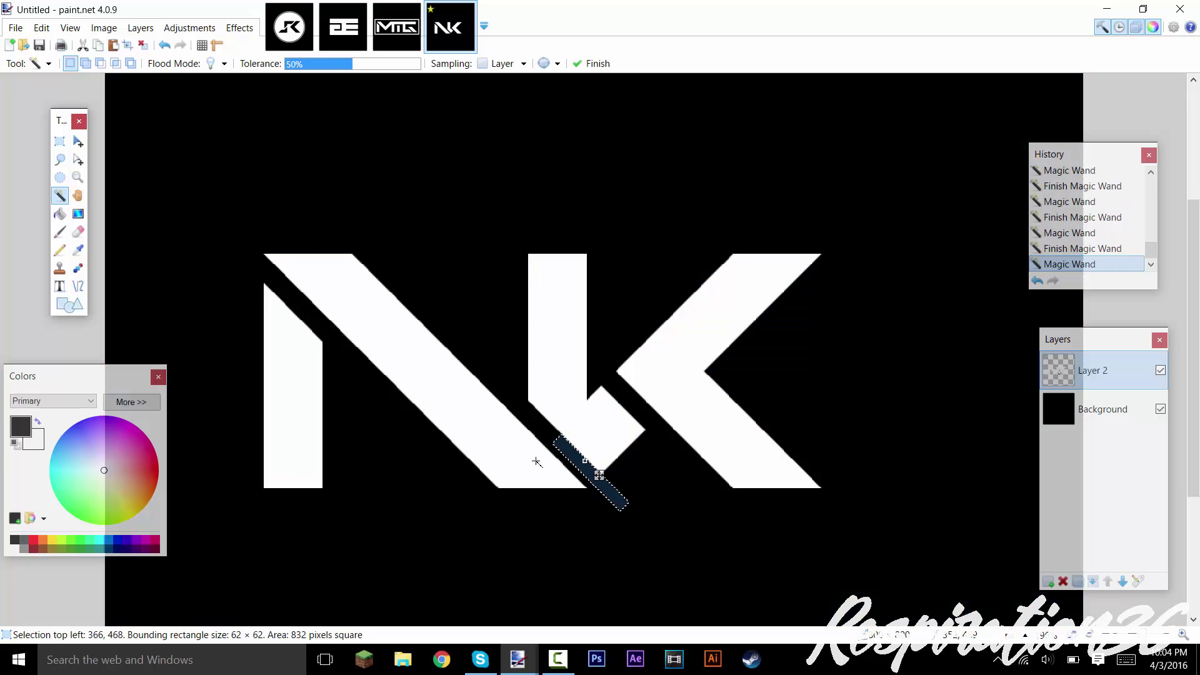
{"action": "key", "text": "Delete"}
- Centre the NK logo with Effects > Object Align > Center Both
{"action": "scroll", "coordinate": [533, 458], "scroll_direction": "down", "scroll_amount": 3}
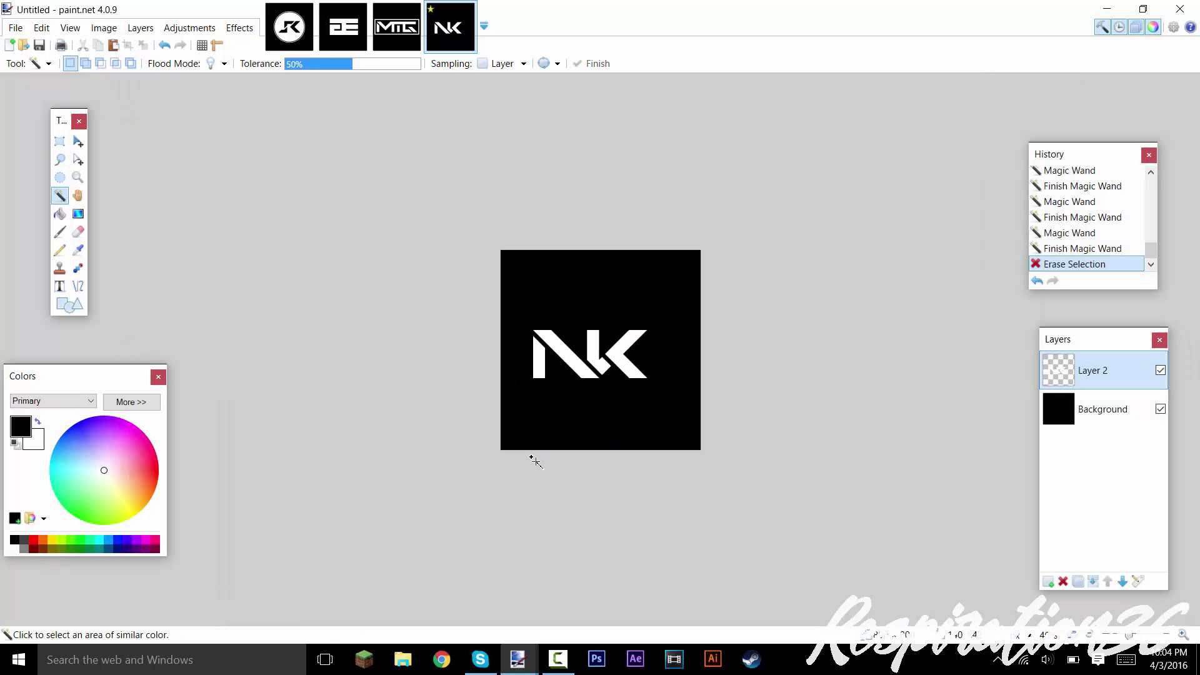
{"action": "scroll", "coordinate": [688, 394], "scroll_direction": "down", "scroll_amount": 1}
{"action": "scroll", "coordinate": [595, 380], "scroll_direction": "up", "scroll_amount": 3}
{"action": "scroll", "coordinate": [595, 380], "scroll_direction": "up", "scroll_amount": 1}
{"action": "scroll", "coordinate": [297, 151], "scroll_direction": "down", "scroll_amount": 2}
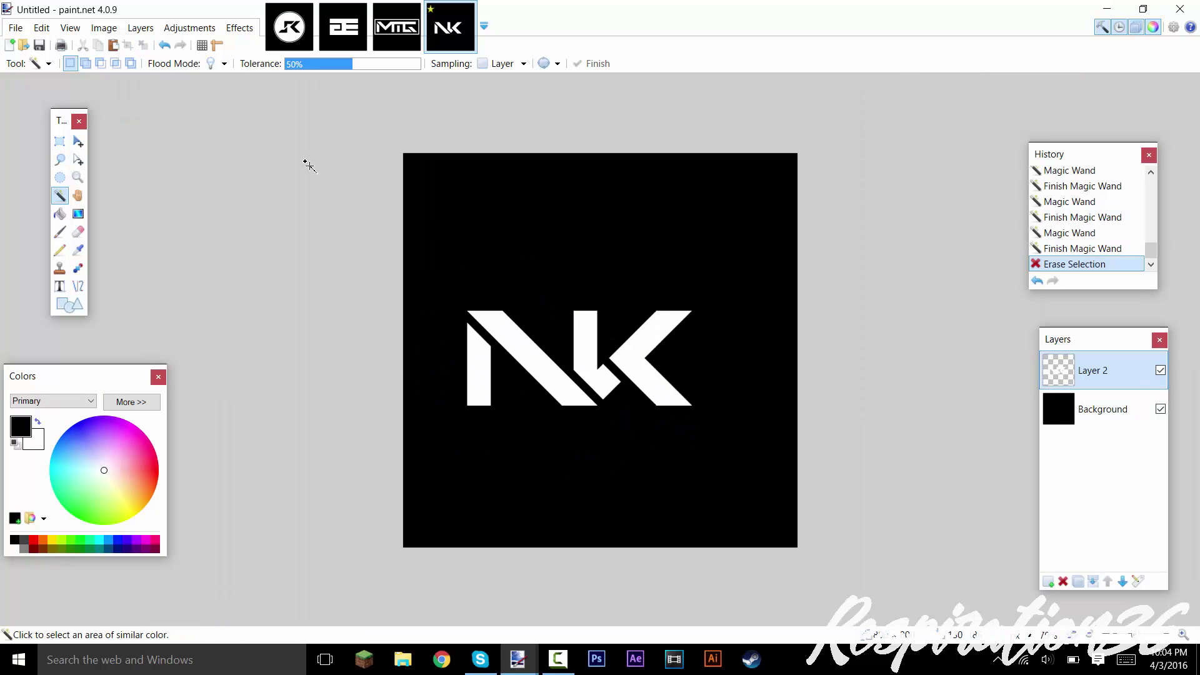
{"action": "left_click", "coordinate": [253, 32]}
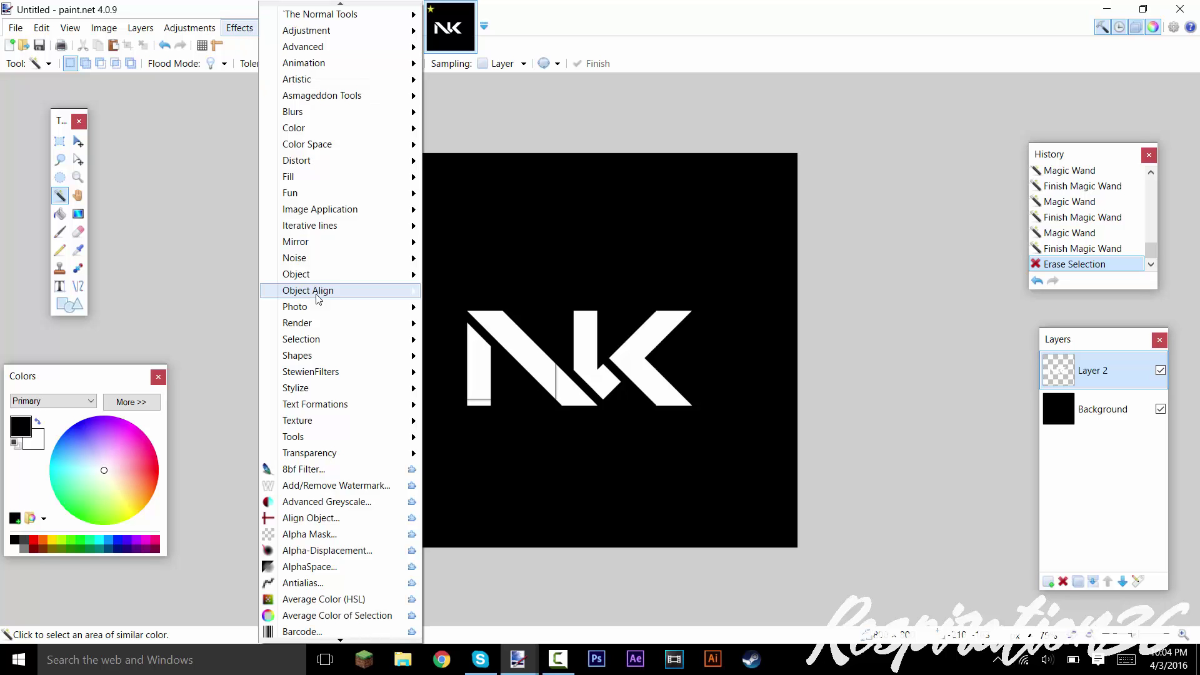
{"action": "mouse_move", "coordinate": [318, 295]}
{"action": "left_click", "coordinate": [470, 291]}
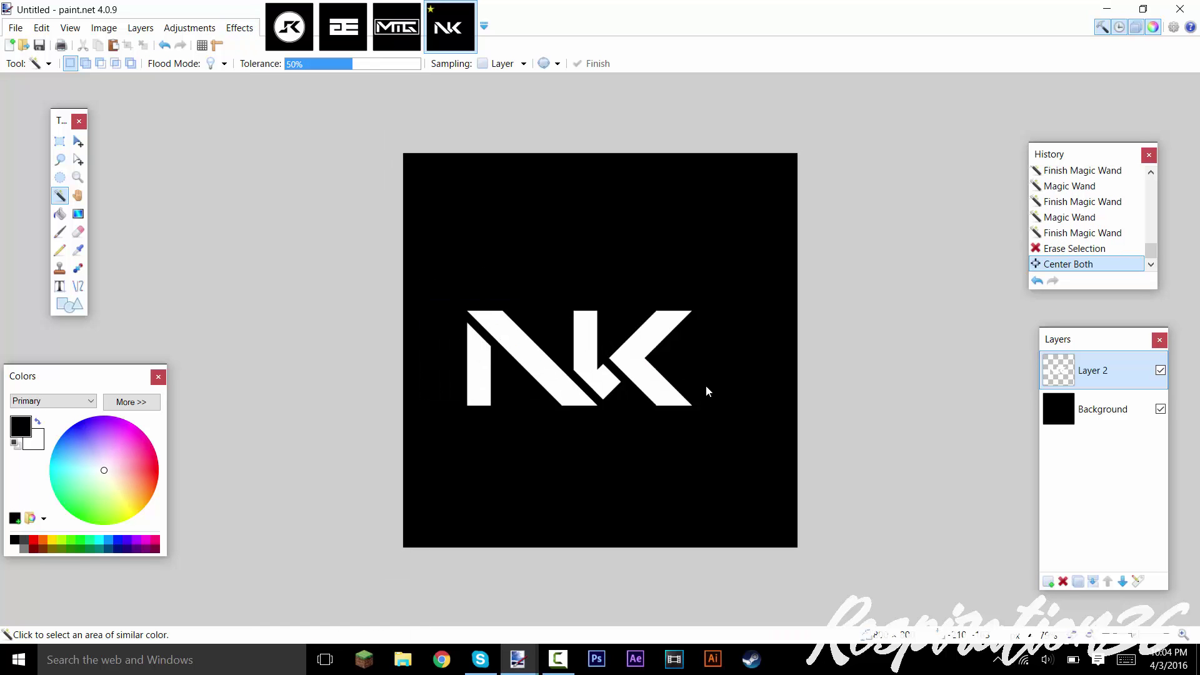
- Delete the empty area around the NK and repeat the centring with Ctrl+F
{"action": "scroll", "coordinate": [706, 392], "scroll_direction": "down", "scroll_amount": 2}
{"action": "scroll", "coordinate": [694, 375], "scroll_direction": "up", "scroll_amount": 3}
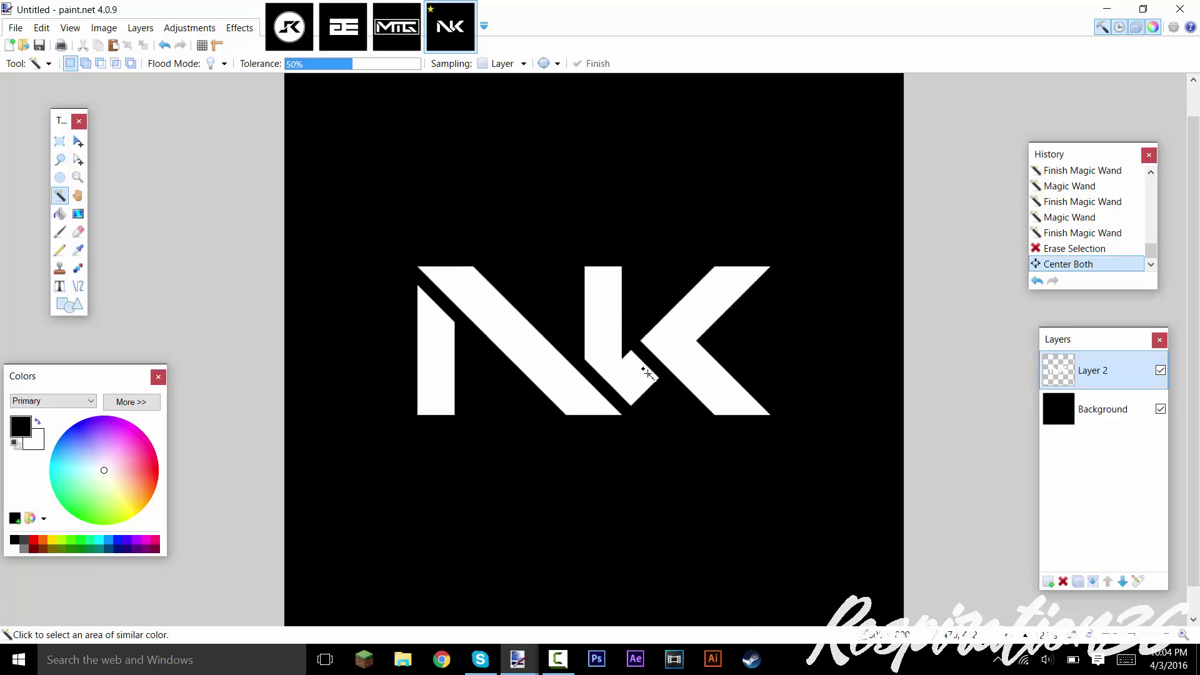
{"action": "scroll", "coordinate": [650, 410], "scroll_direction": "down", "scroll_amount": 1}
{"action": "left_click", "coordinate": [650, 460]}
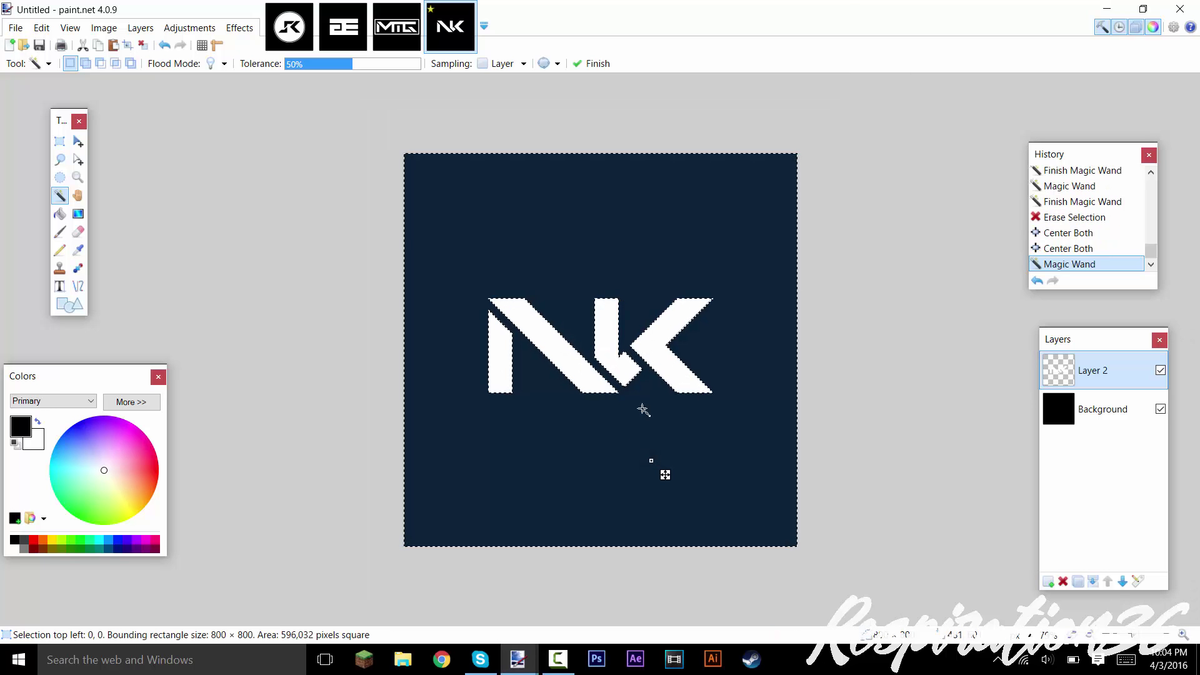
{"action": "key", "text": "Delete"}
{"action": "key", "text": "ctrl+f"}
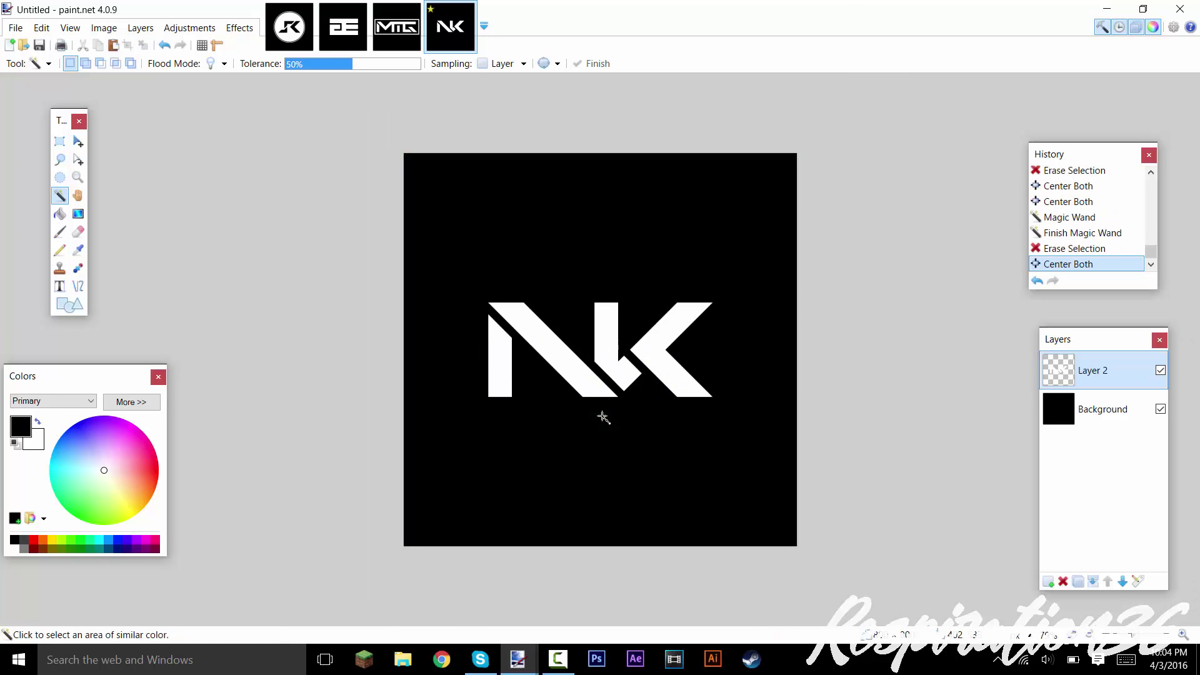
{"action": "scroll", "coordinate": [592, 288], "scroll_direction": "up", "scroll_amount": 2}
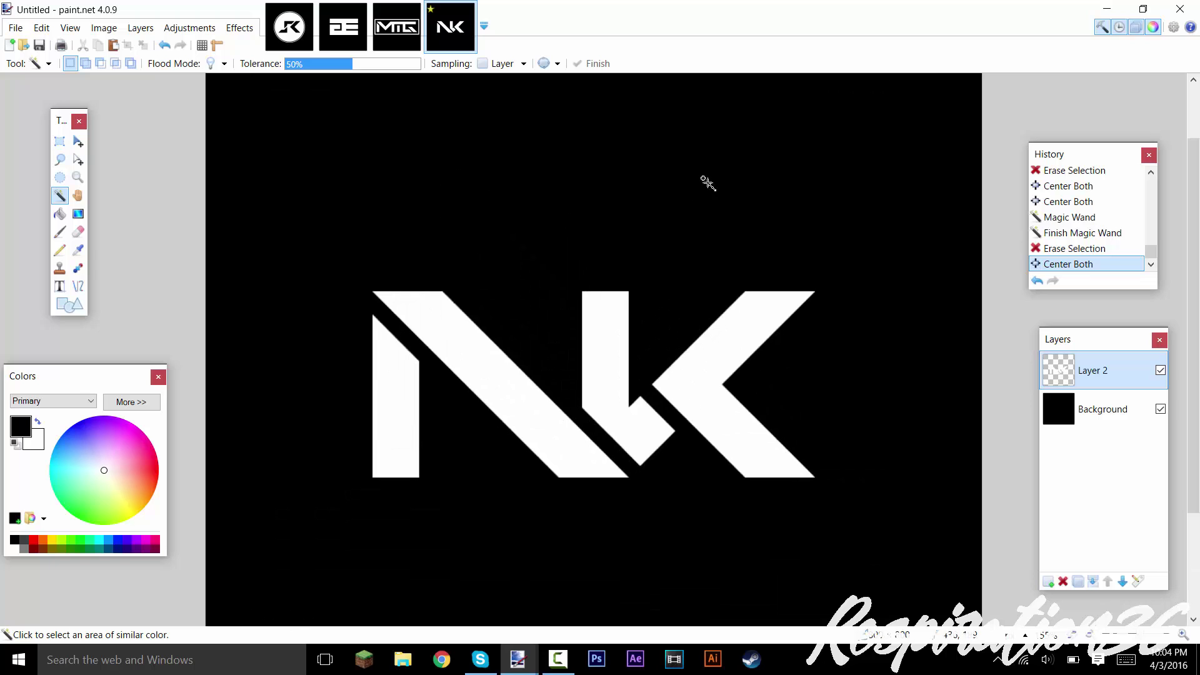
{"action": "scroll", "coordinate": [743, 403], "scroll_direction": "down", "scroll_amount": 3}
{"action": "scroll", "coordinate": [735, 378], "scroll_direction": "up", "scroll_amount": 2}
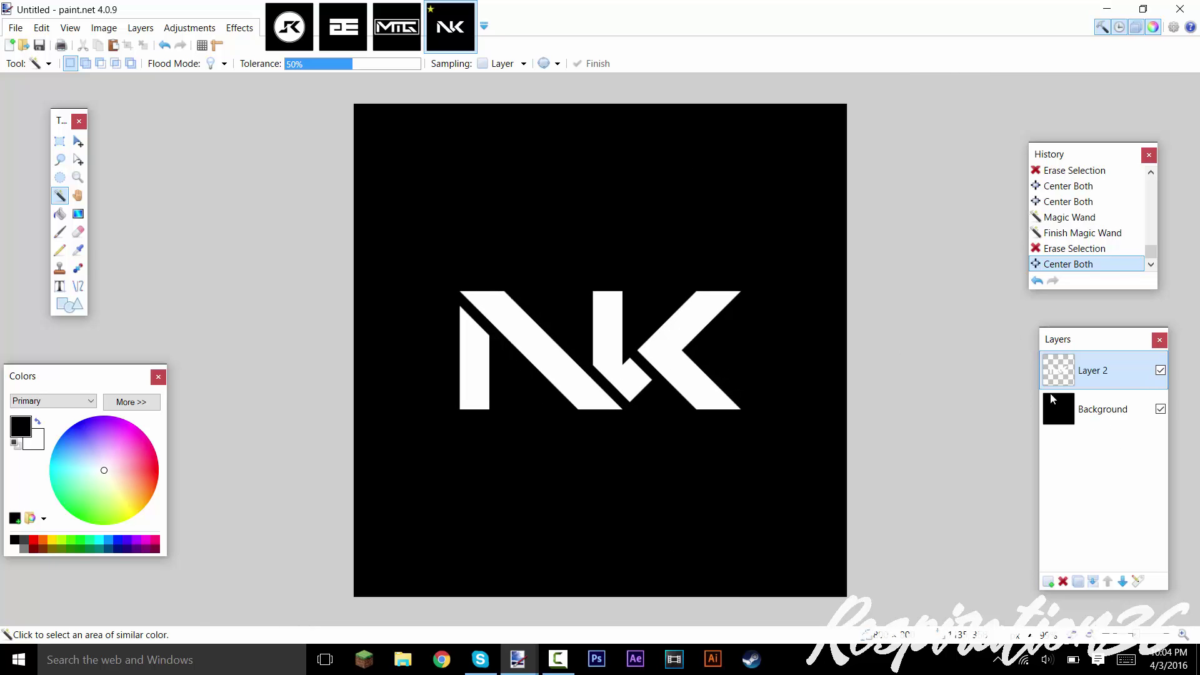
- Add Layer 3, then compare with the MTG, ƎE and JK logos before returning to NK
{"action": "left_click", "coordinate": [1045, 582]}
{"action": "left_click", "coordinate": [396, 28]}
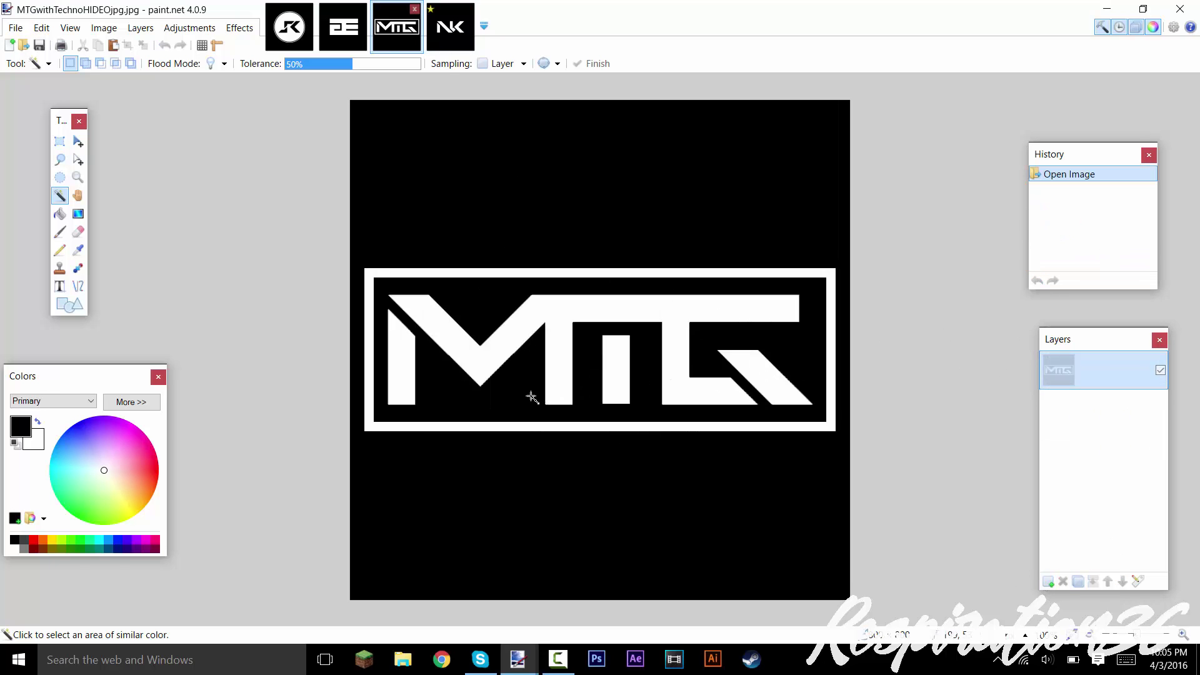
{"action": "left_click", "coordinate": [331, 20]}
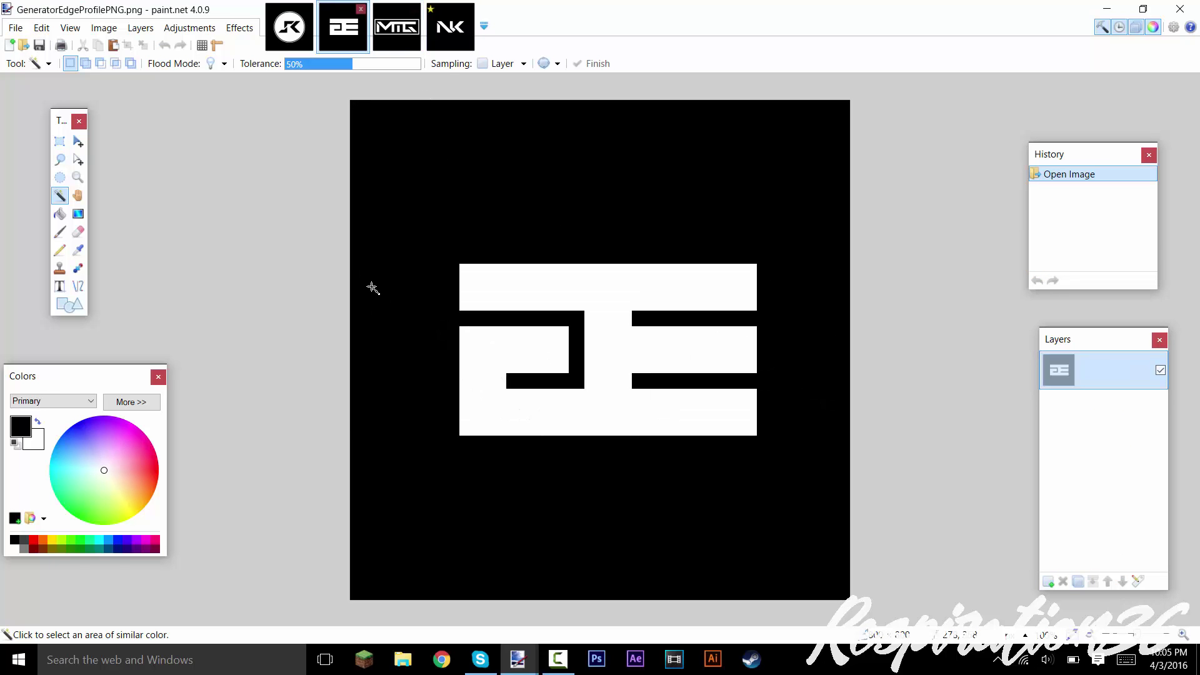
{"action": "left_click", "coordinate": [307, 19]}
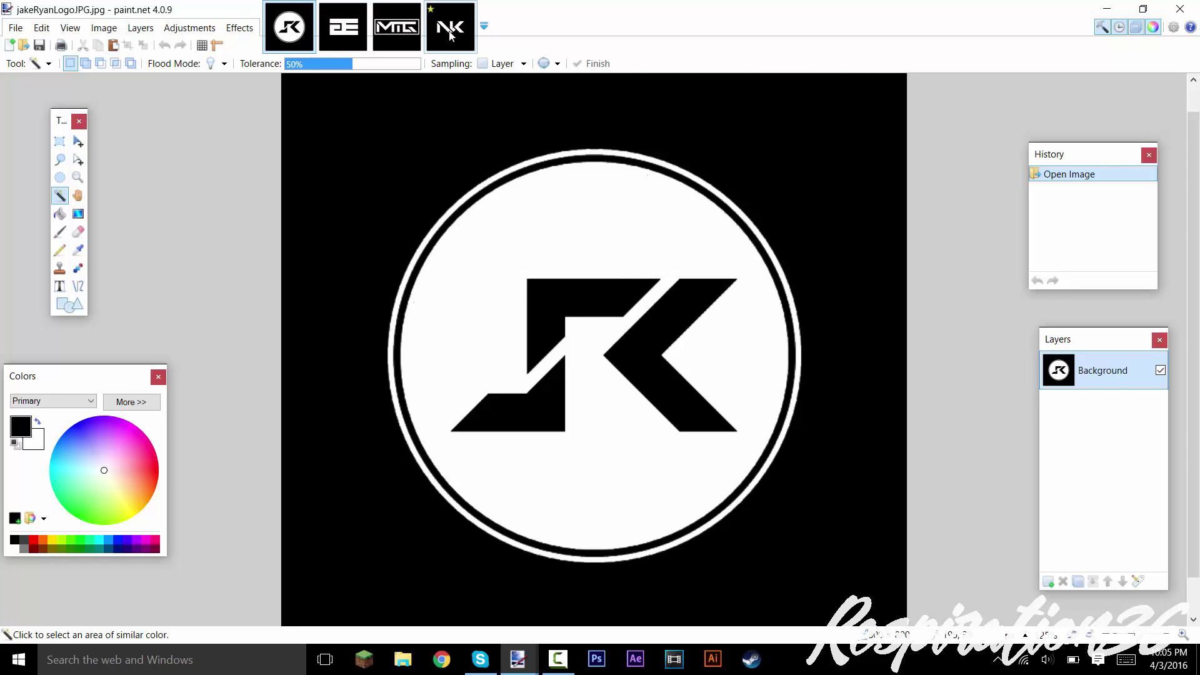
{"action": "left_click", "coordinate": [397, 28]}
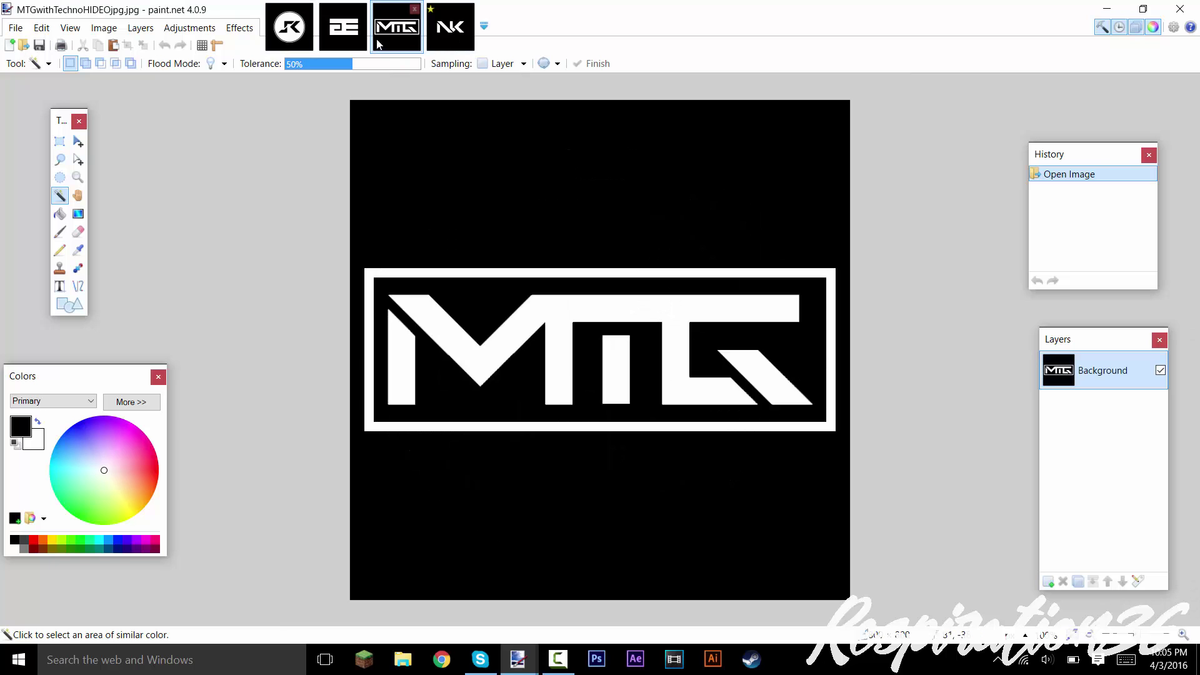
{"action": "left_click", "coordinate": [342, 28]}
{"action": "left_click", "coordinate": [439, 34]}
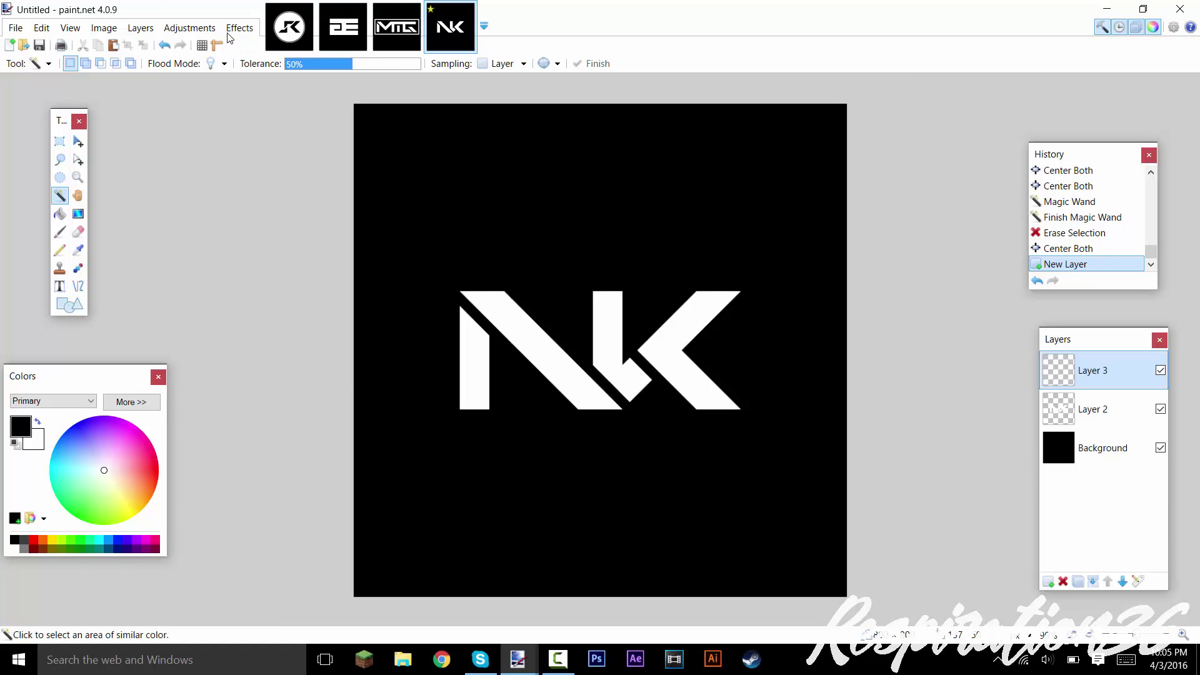
- Draw a 519×519 ellipse around NK, switch it to white and shift it to centre
{"action": "left_click", "coordinate": [69, 304]}
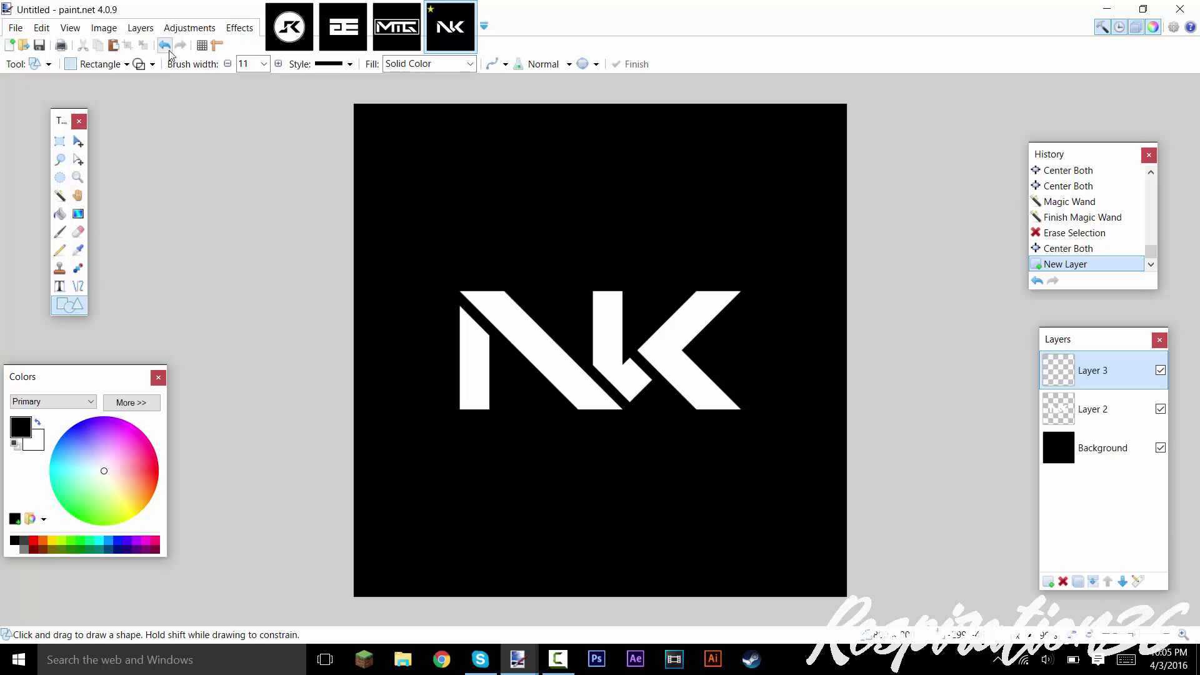
{"action": "left_click", "coordinate": [100, 63]}
{"action": "left_click", "coordinate": [124, 100]}
{"action": "mouse_move", "coordinate": [429, 200]}
{"action": "left_mouse_down"}
{"action": "mouse_move", "coordinate": [696, 428]}
{"action": "mouse_move", "coordinate": [750, 520]}
{"action": "left_mouse_up"}
{"action": "left_click", "coordinate": [38, 423]}
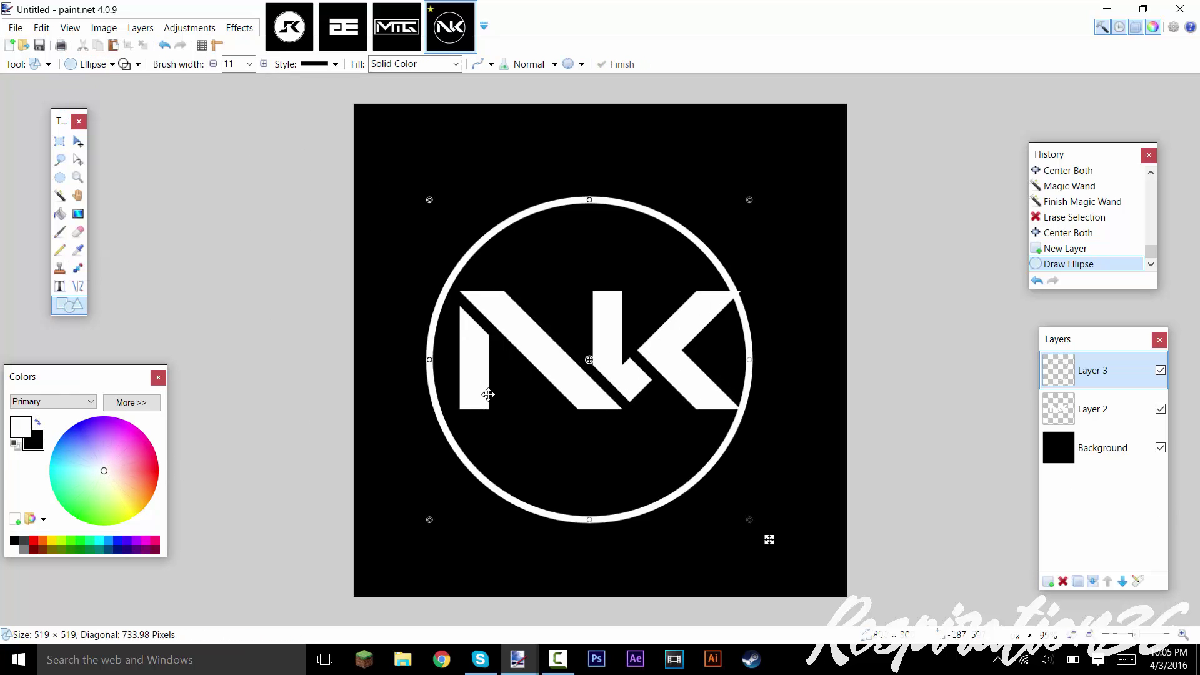
{"action": "left_click_drag", "start_coordinate": [590, 359], "coordinate": [598, 345]}
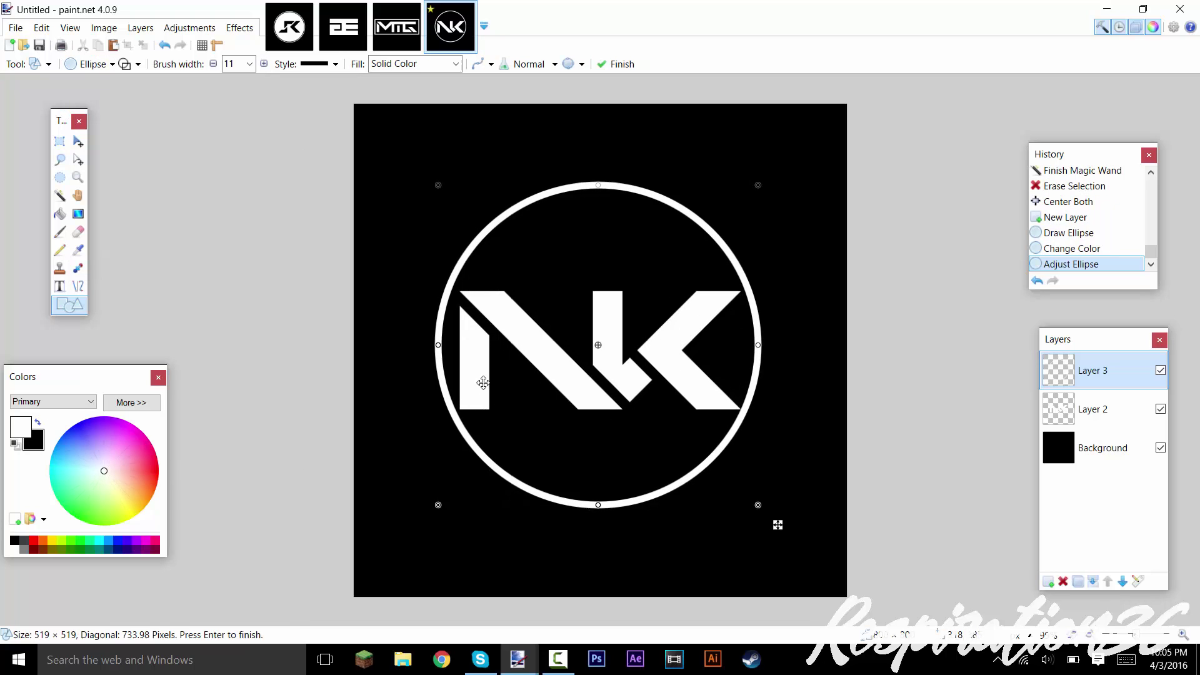
- Commit the white circle, undo it back to its drawn state, and return to the NK logo image
{"action": "key", "text": "Return"}
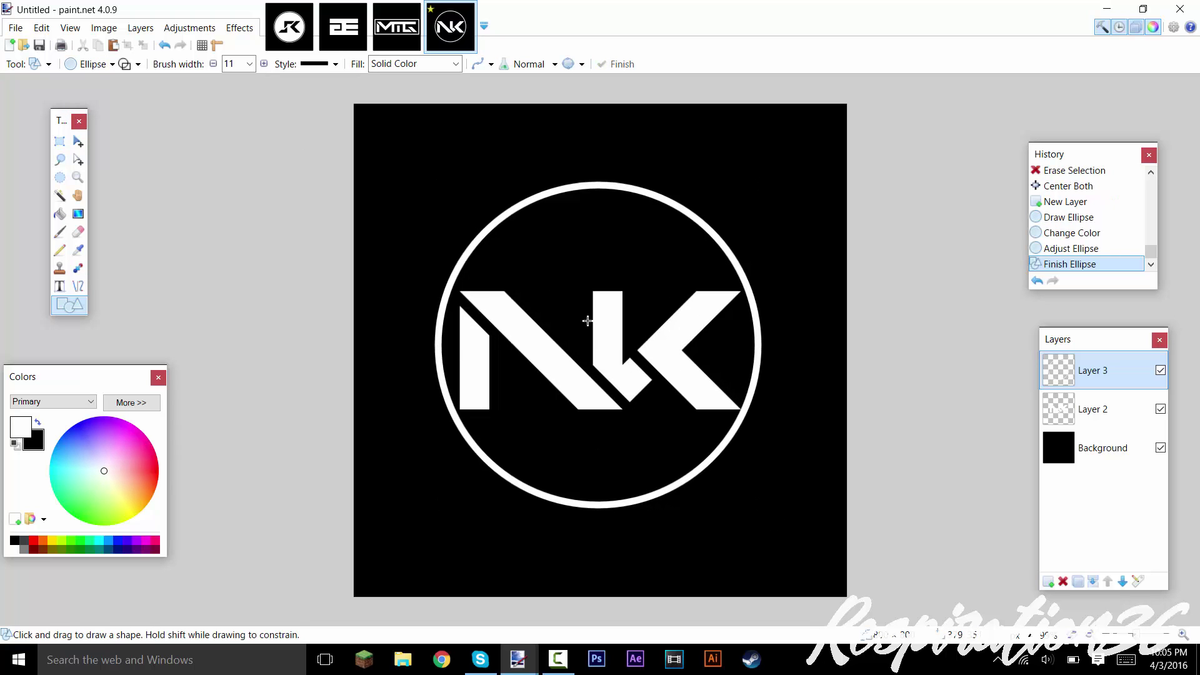
{"action": "key", "text": "ctrl+z"}
{"action": "key", "text": "ctrl+z"}
{"action": "key", "text": "ctrl+z"}
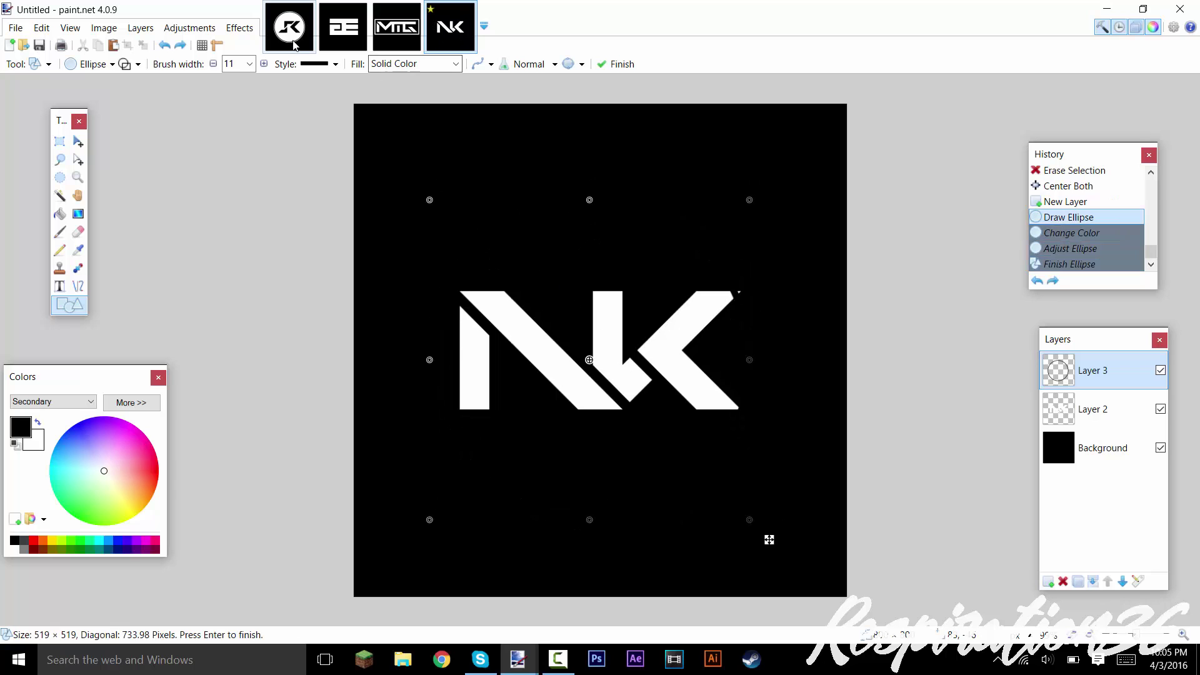
{"action": "left_click", "coordinate": [407, 29]}
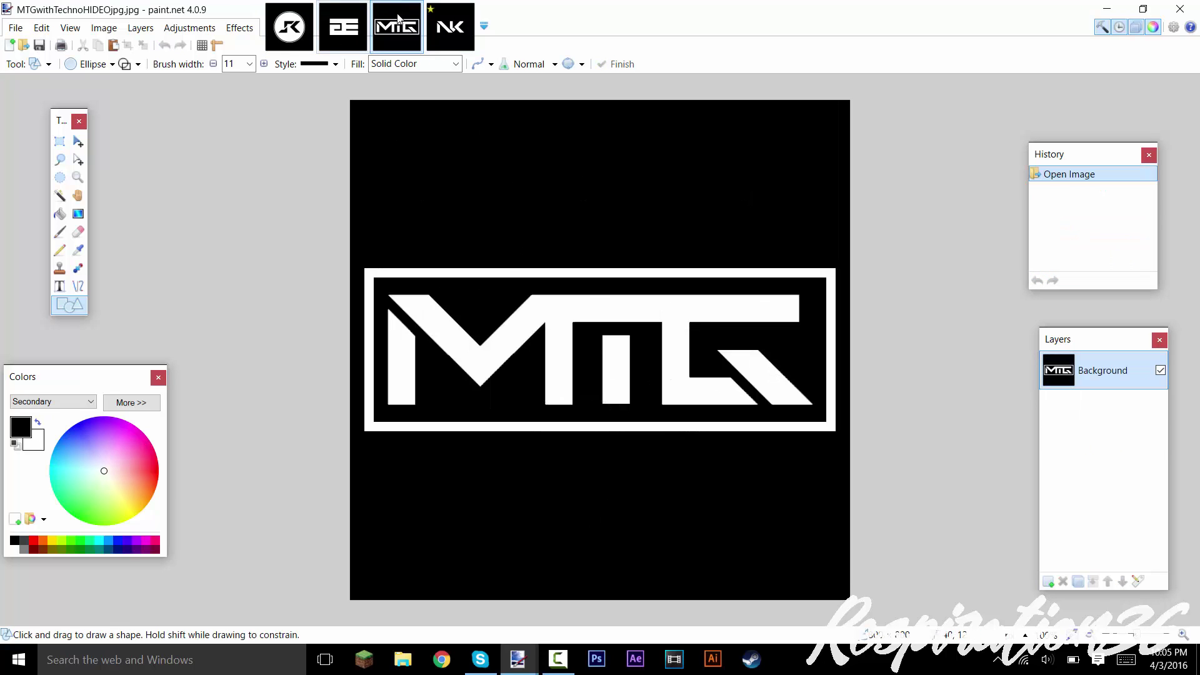
{"action": "left_click", "coordinate": [436, 20]}
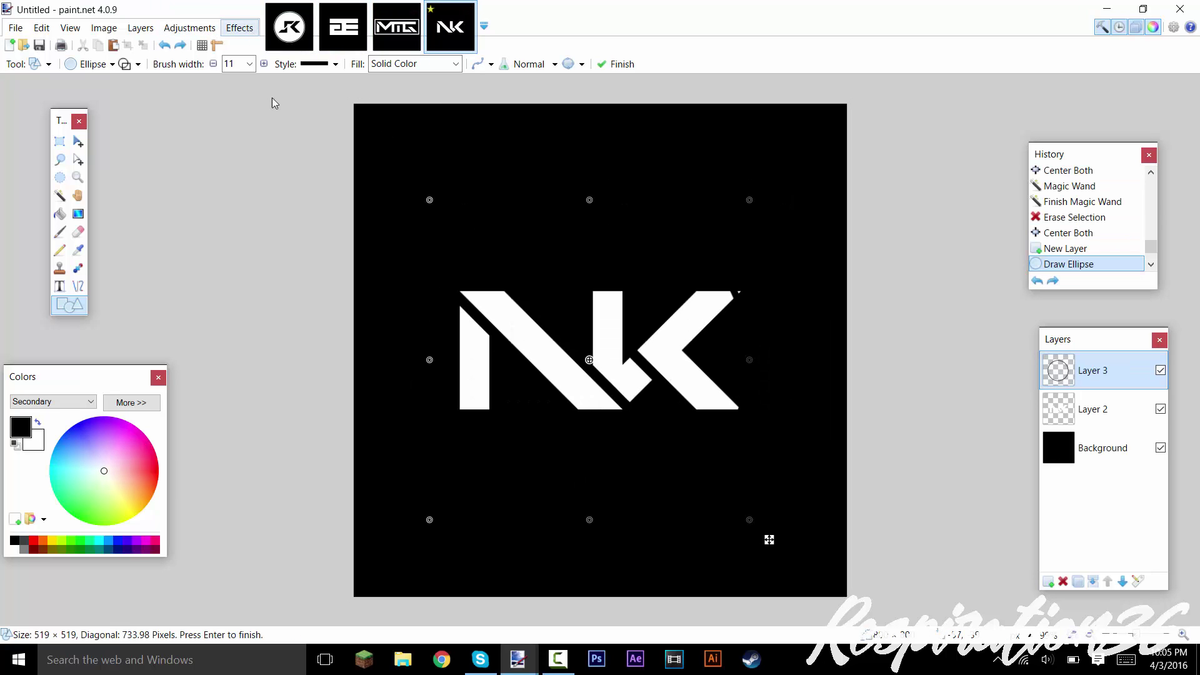
- Try a white 100-vertex Polygon/Stars render, then cancel it
{"action": "key", "text": "alt+c"}
{"action": "mouse_move", "coordinate": [325, 298]}
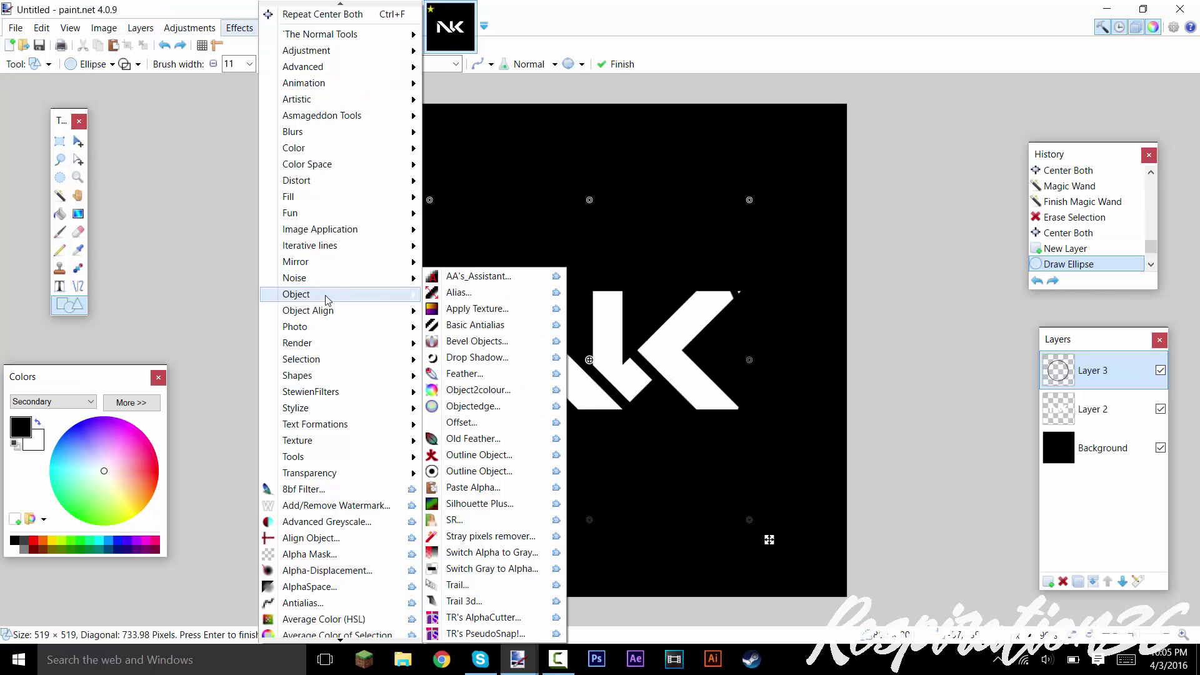
{"action": "mouse_move", "coordinate": [326, 335]}
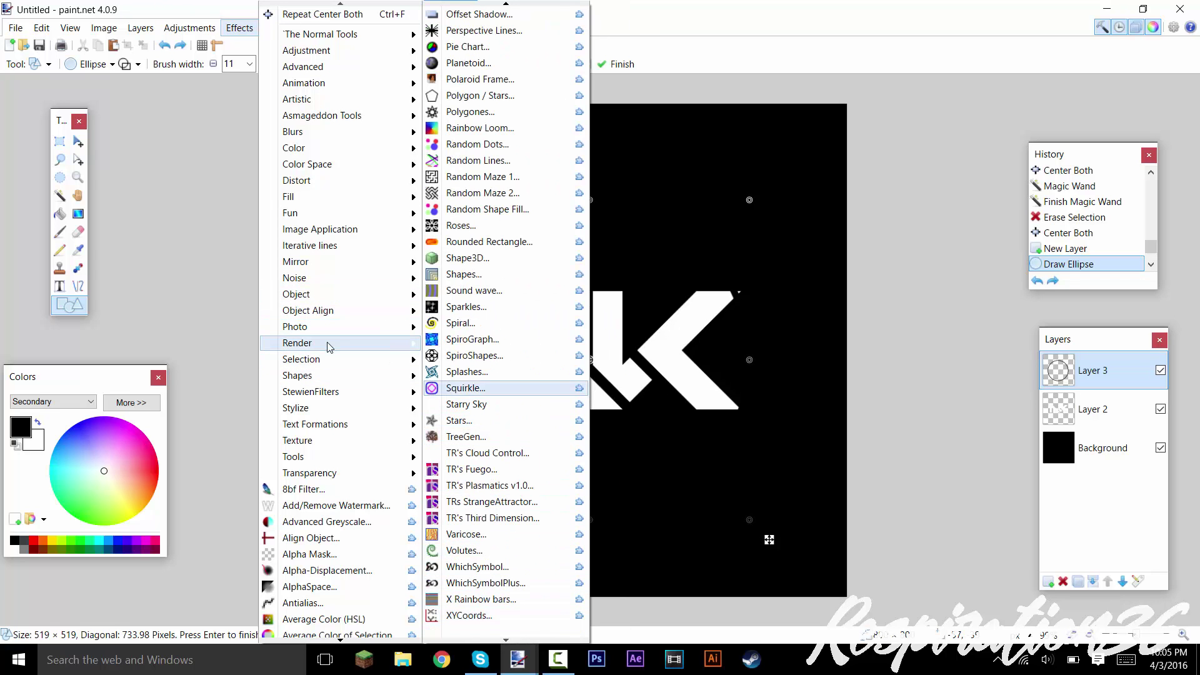
{"action": "left_click", "coordinate": [481, 95]}
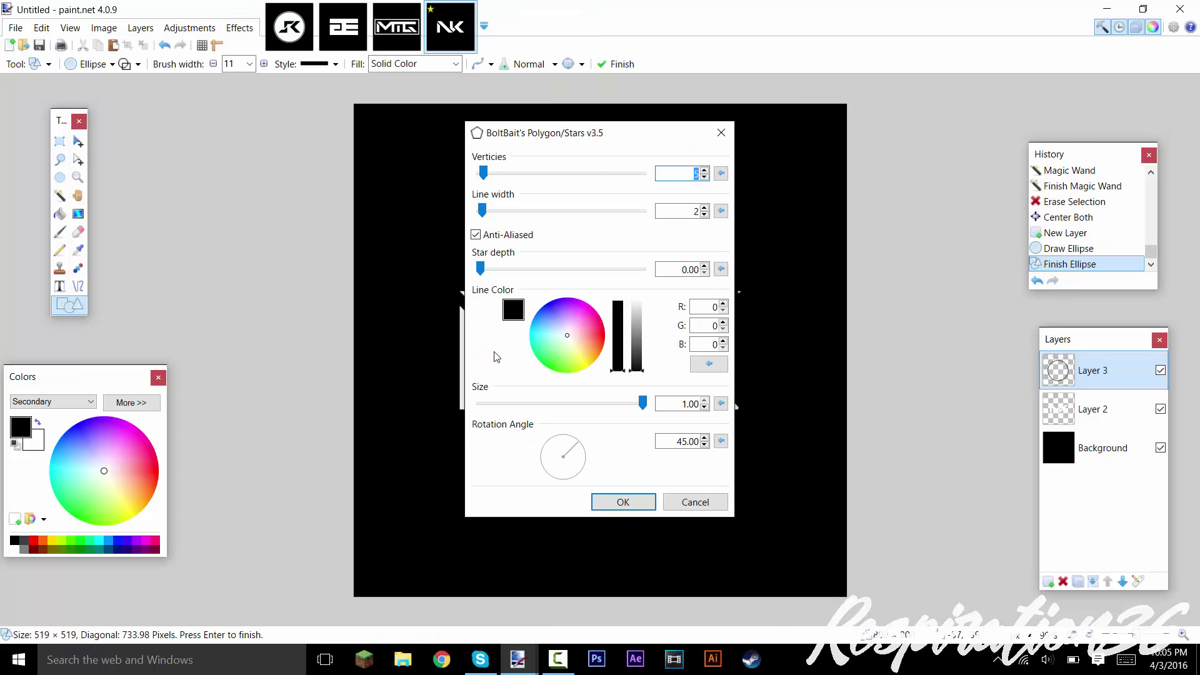
{"action": "left_click_drag", "start_coordinate": [639, 315], "coordinate": [638, 300]}
{"action": "left_click_drag", "start_coordinate": [526, 181], "coordinate": [738, 175]}
{"action": "left_click_drag", "start_coordinate": [609, 142], "coordinate": [248, 138]}
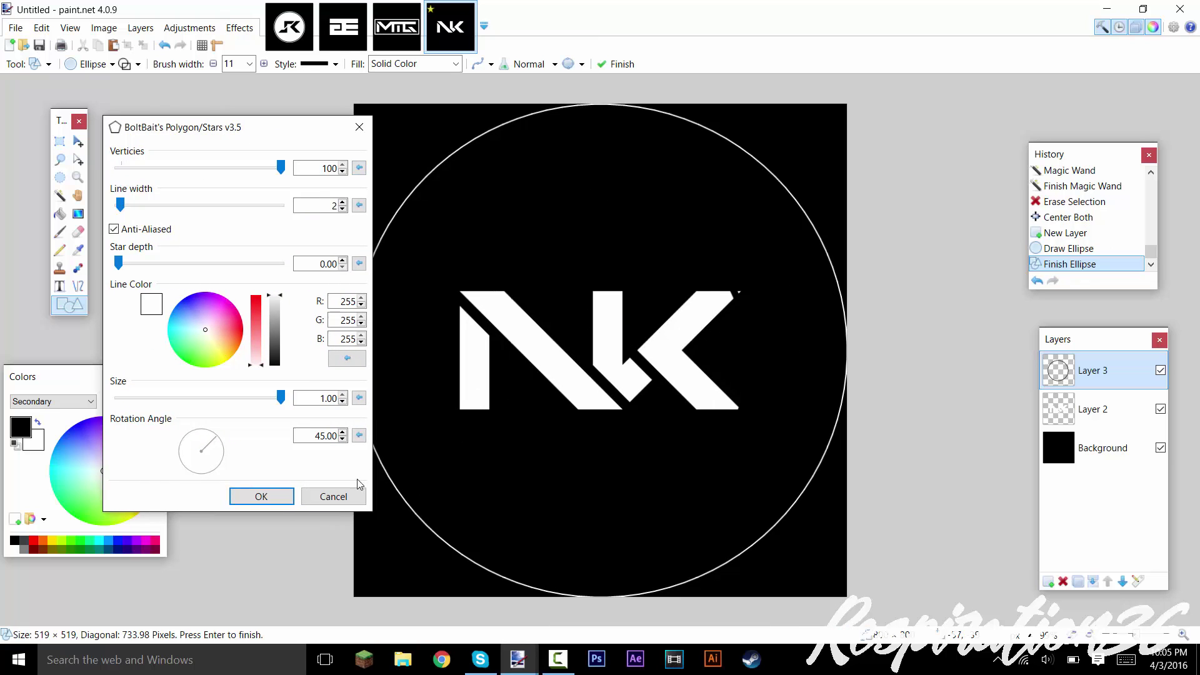
{"action": "left_click", "coordinate": [333, 496]}
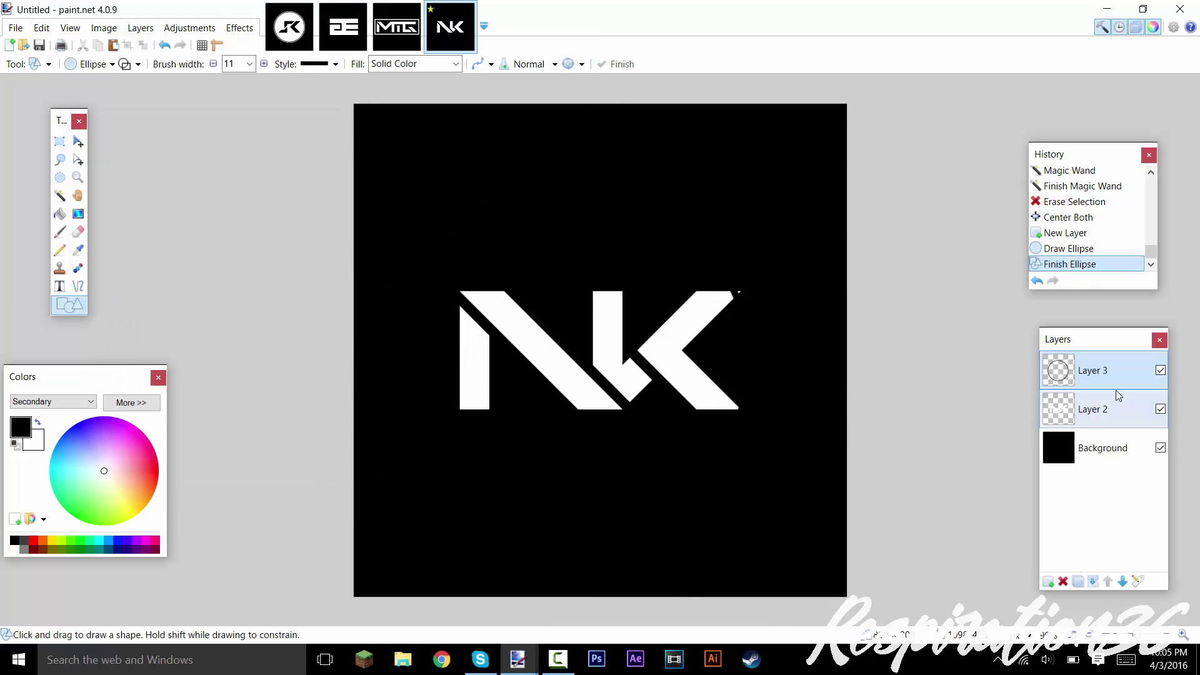
- Delete the unused Layer 4, select Layer 3, and make white the primary colour
{"action": "key", "text": "ctrl+z"}
{"action": "key", "text": "ctrl+z"}
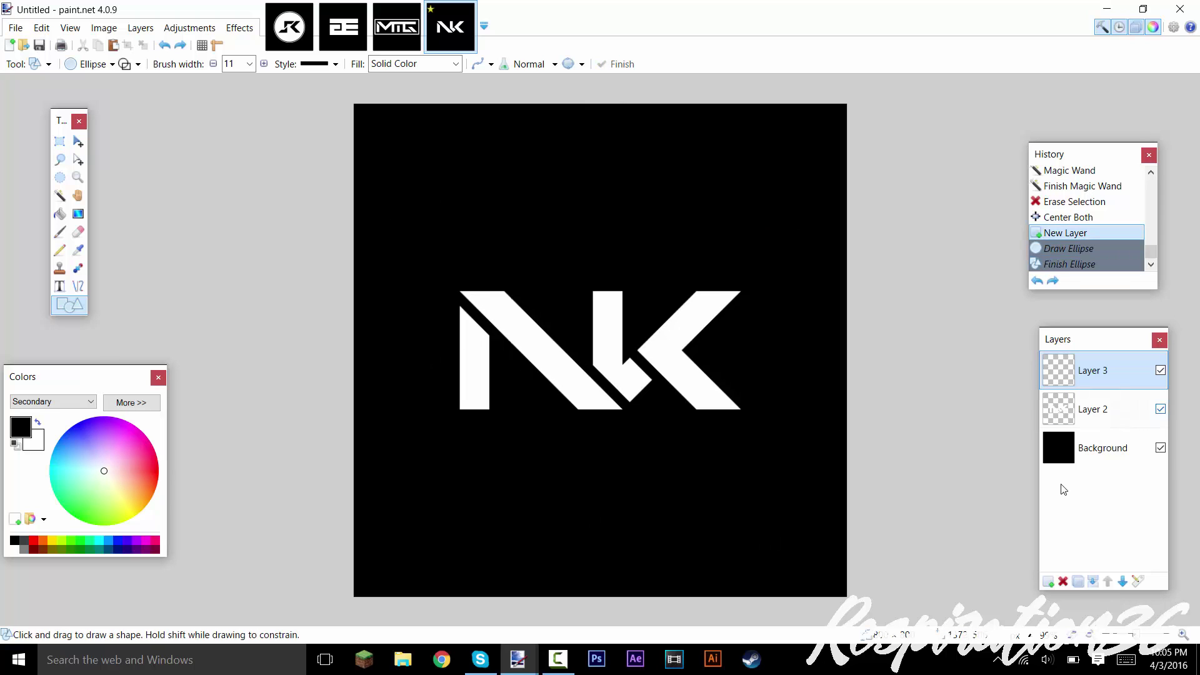
{"action": "left_click", "coordinate": [1050, 582]}
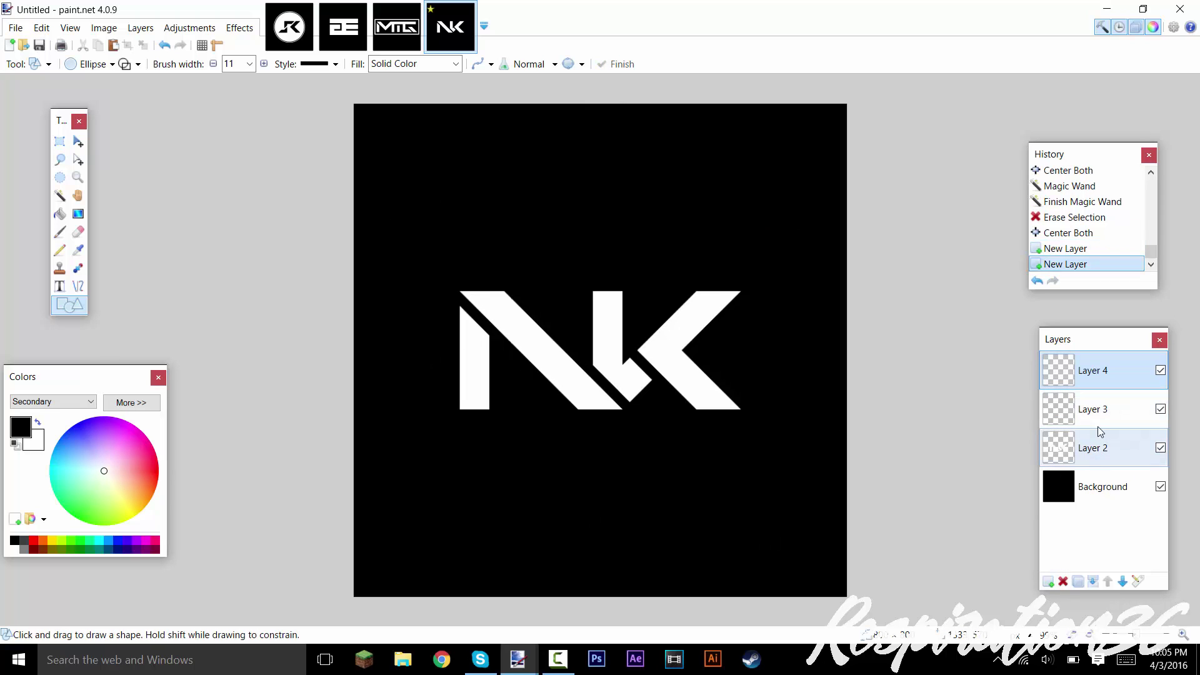
{"action": "left_click", "coordinate": [1063, 581]}
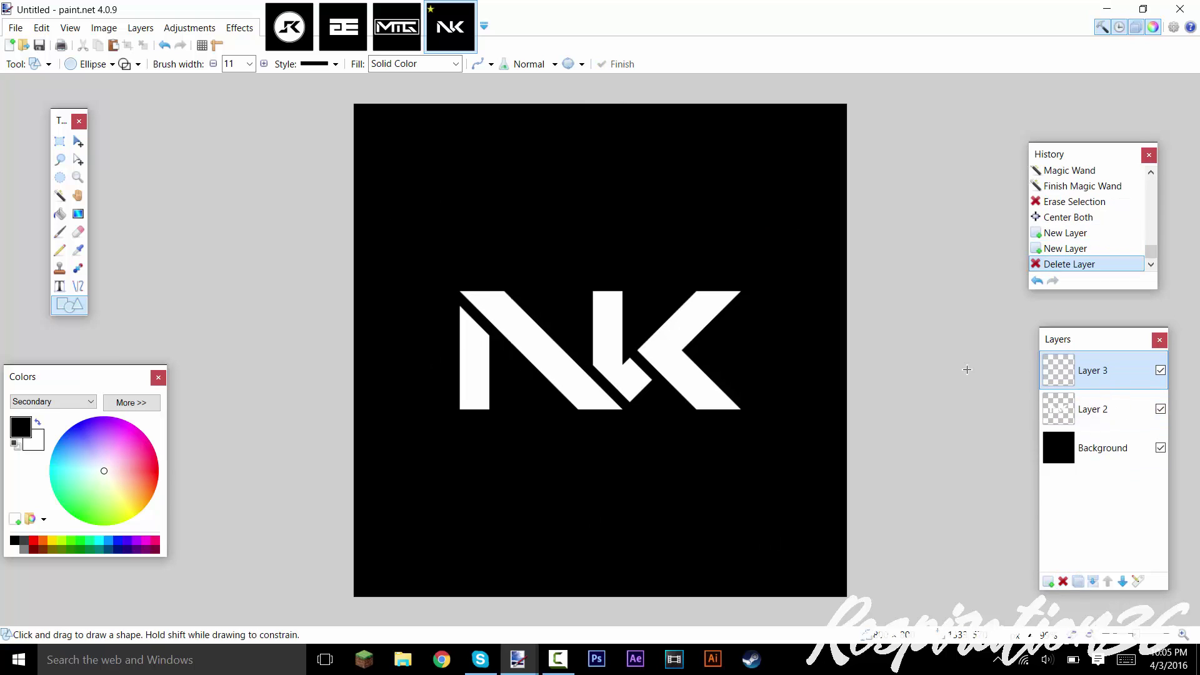
{"action": "left_click", "coordinate": [1092, 417]}
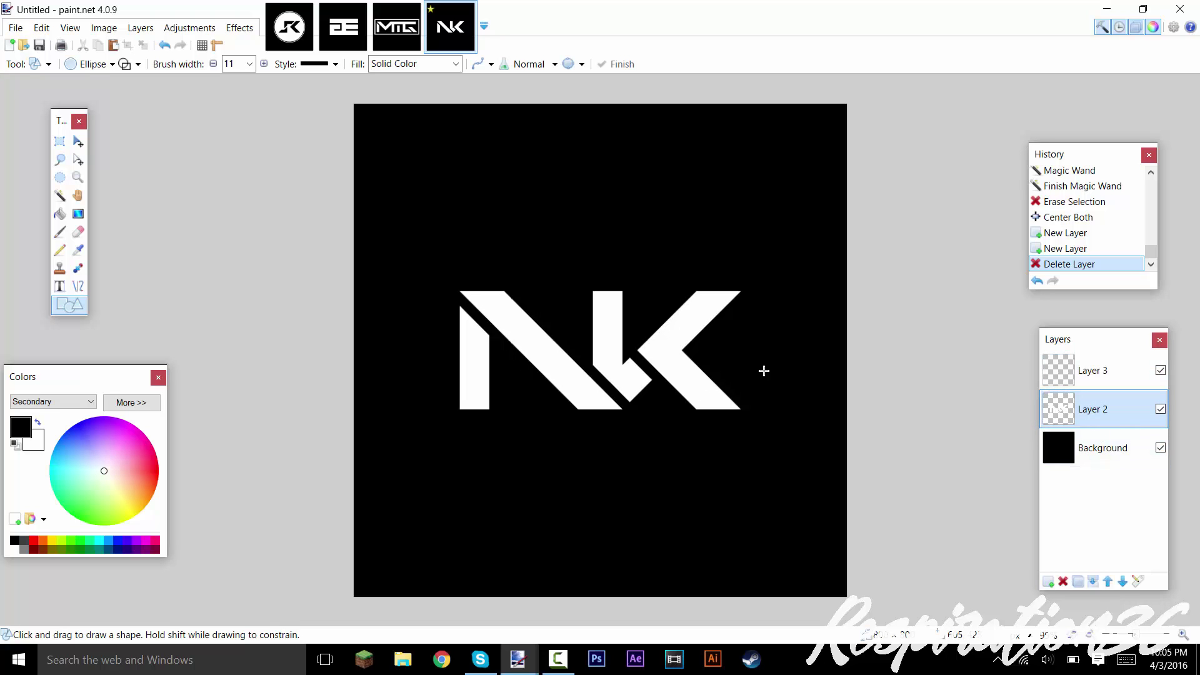
{"action": "left_click", "coordinate": [1047, 381]}
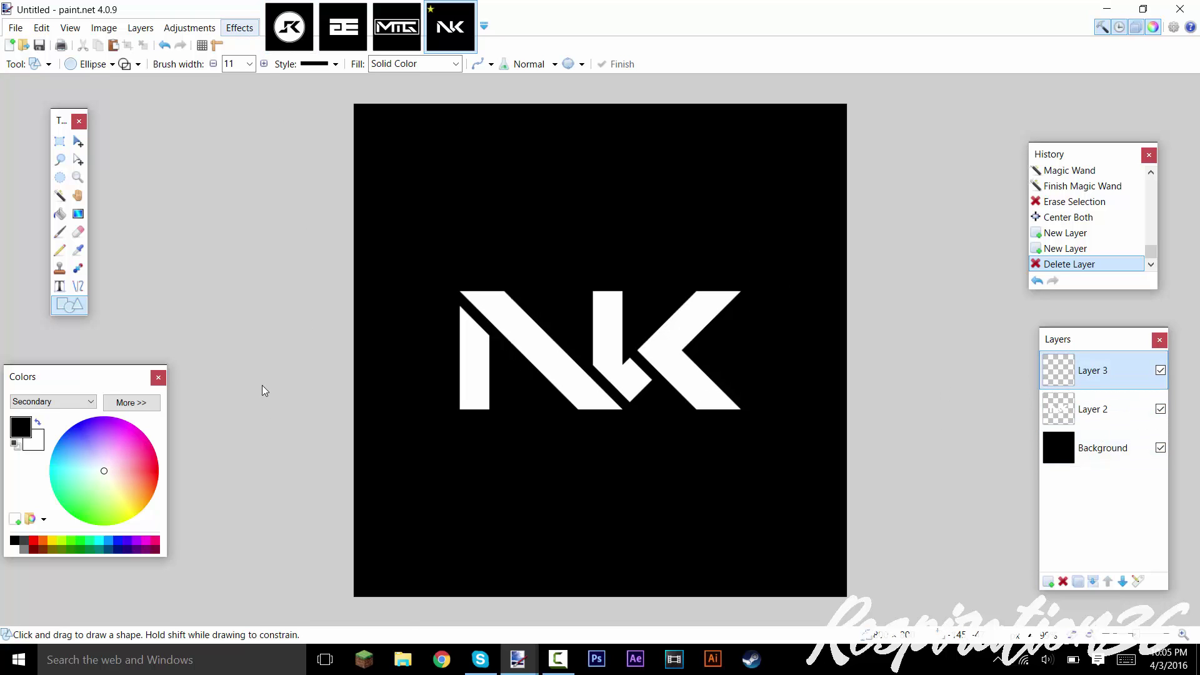
{"action": "key", "text": "Down"}
{"action": "key", "text": "Up"}
{"action": "key", "text": "Down"}
{"action": "key", "text": "Down"}
{"action": "key", "text": "Escape"}
{"action": "key", "text": "Escape"}
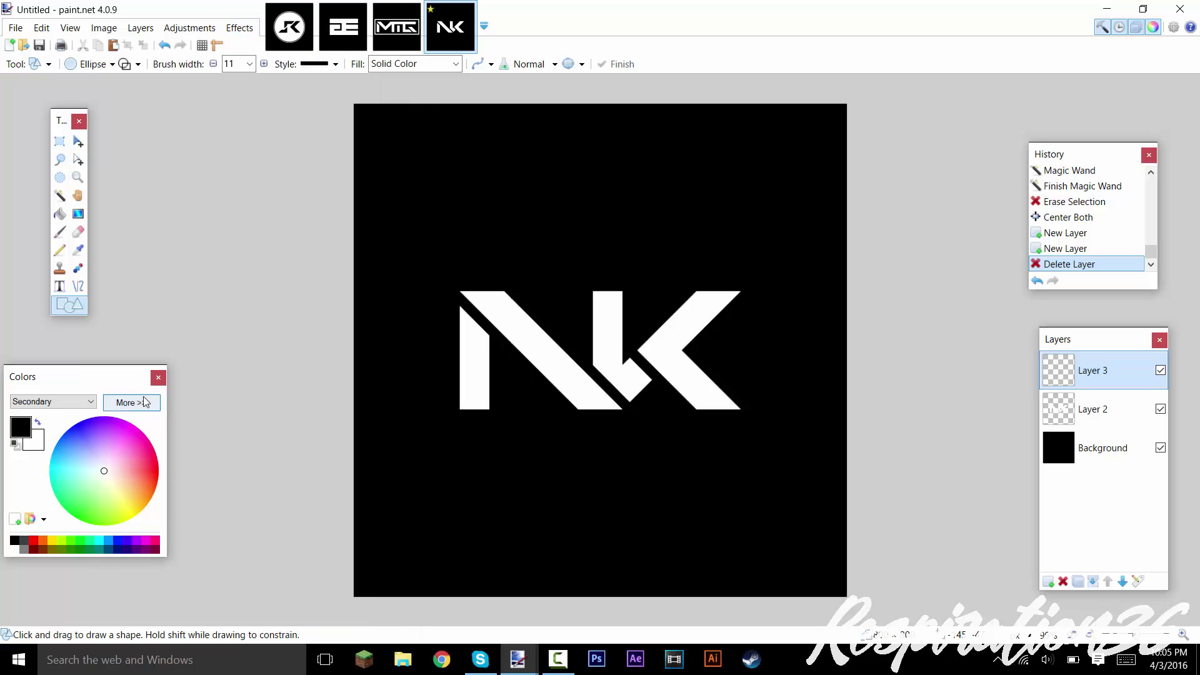
{"action": "left_click", "coordinate": [139, 403]}
{"action": "key", "text": "x"}
{"action": "key", "text": "x"}
{"action": "key", "text": "x"}
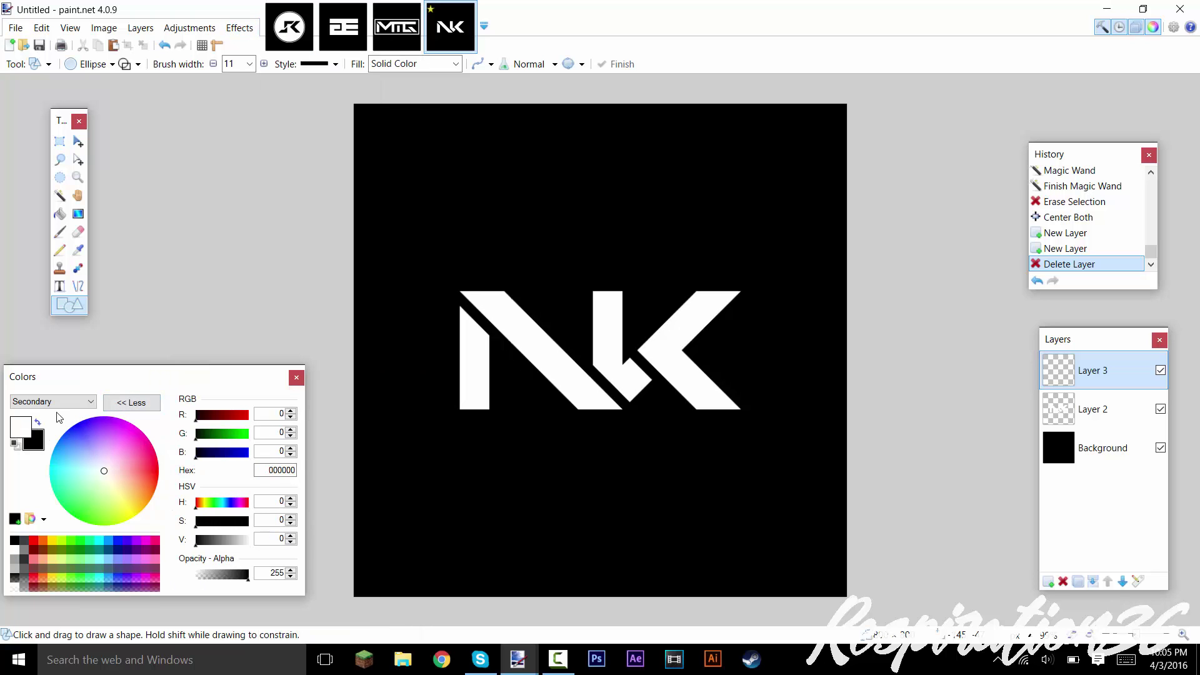
{"action": "left_click", "coordinate": [109, 406]}
- Render a white Polygon/Stars ring with 100 vertices, line width 13 and size 0.68
{"action": "key", "text": "alt+c"}
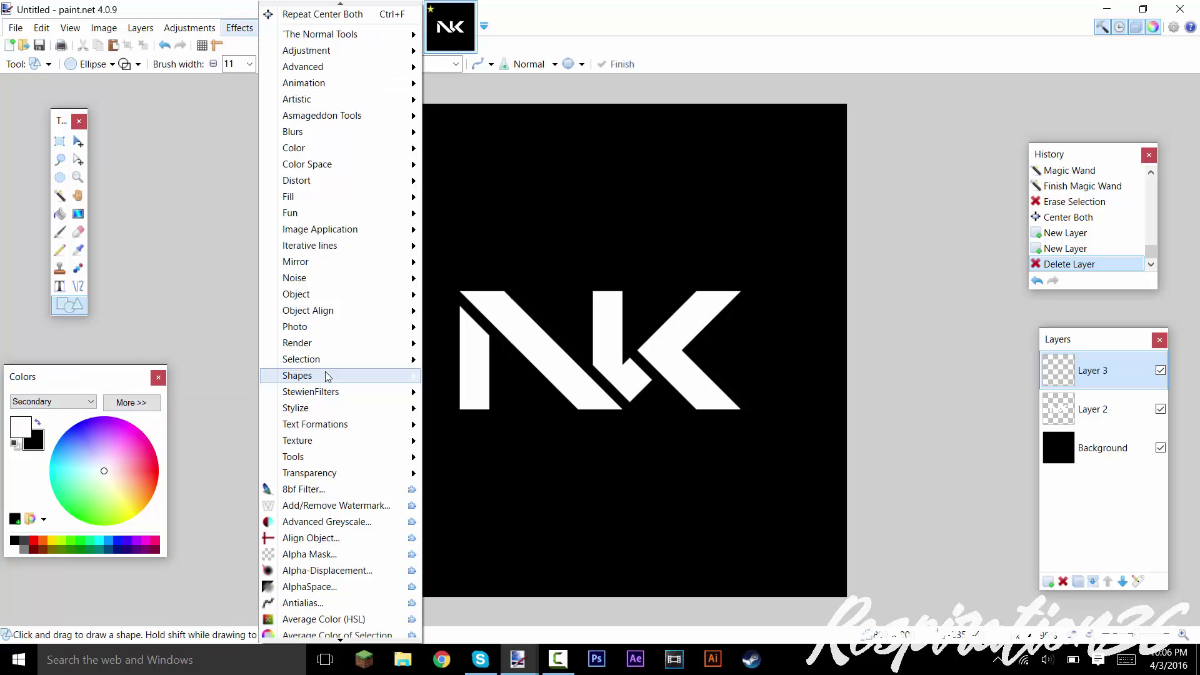
{"action": "mouse_move", "coordinate": [321, 343]}
{"action": "key", "text": "Up"}
{"action": "key", "text": "Up"}
{"action": "key", "text": "Up"}
{"action": "key", "text": "Up"}
{"action": "key", "text": "Up"}
{"action": "key", "text": "Up"}
{"action": "key", "text": "Up"}
{"action": "key", "text": "Up"}
{"action": "key", "text": "Up"}
{"action": "key", "text": "Up"}
{"action": "key", "text": "Up"}
{"action": "key", "text": "Up"}
{"action": "key", "text": "Up"}
{"action": "key", "text": "Up"}
{"action": "key", "text": "Up"}
{"action": "key", "text": "Up"}
{"action": "key", "text": "Up"}
{"action": "key", "text": "Up"}
{"action": "key", "text": "Up"}
{"action": "key", "text": "Up"}
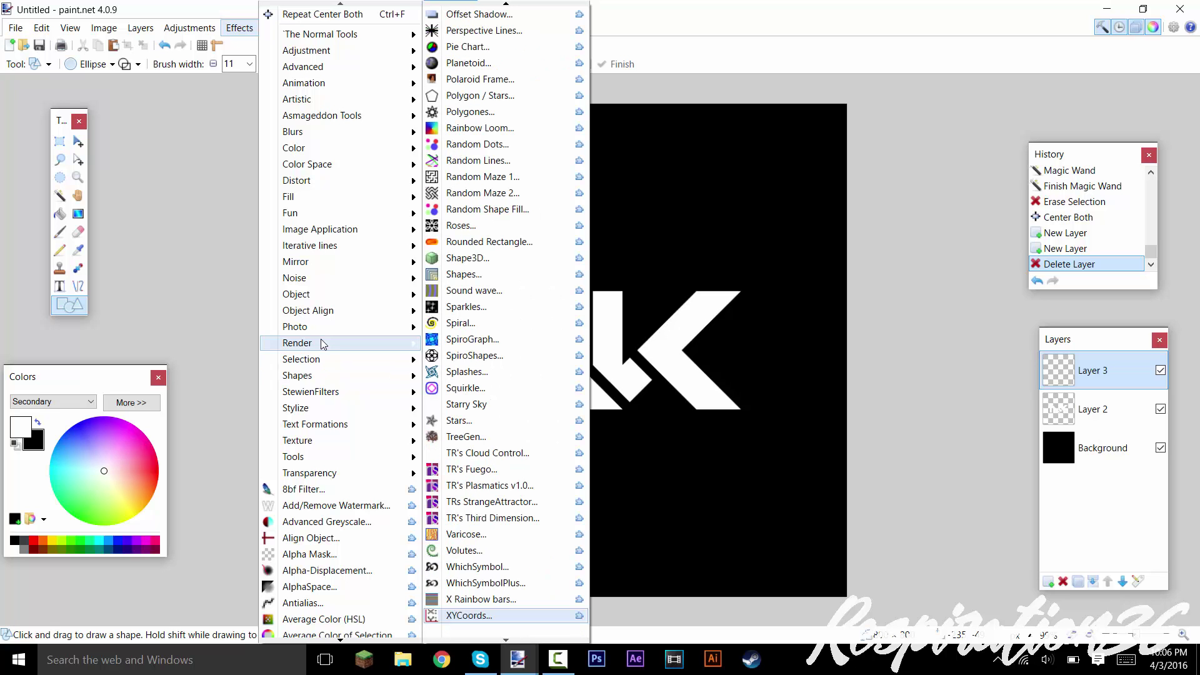
{"action": "key", "text": "Down"}
{"action": "key", "text": "Return"}
{"action": "type", "text": "100"}
{"action": "key", "text": "Tab"}
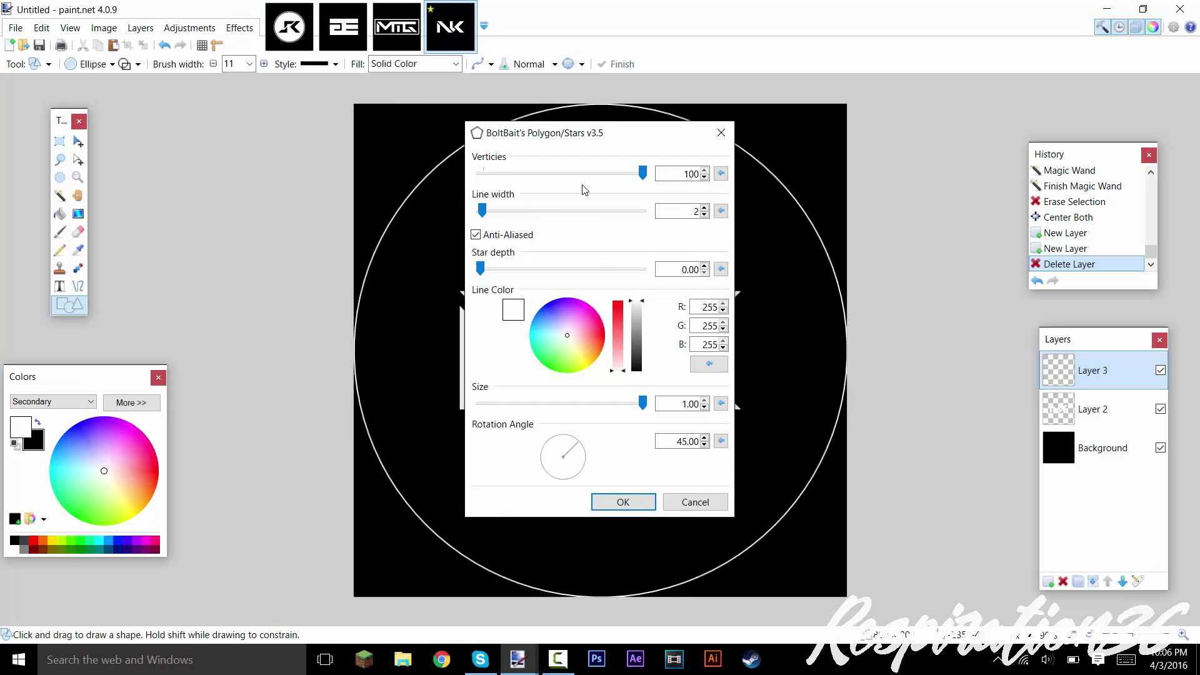
{"action": "left_click_drag", "start_coordinate": [483, 208], "coordinate": [498, 208]}
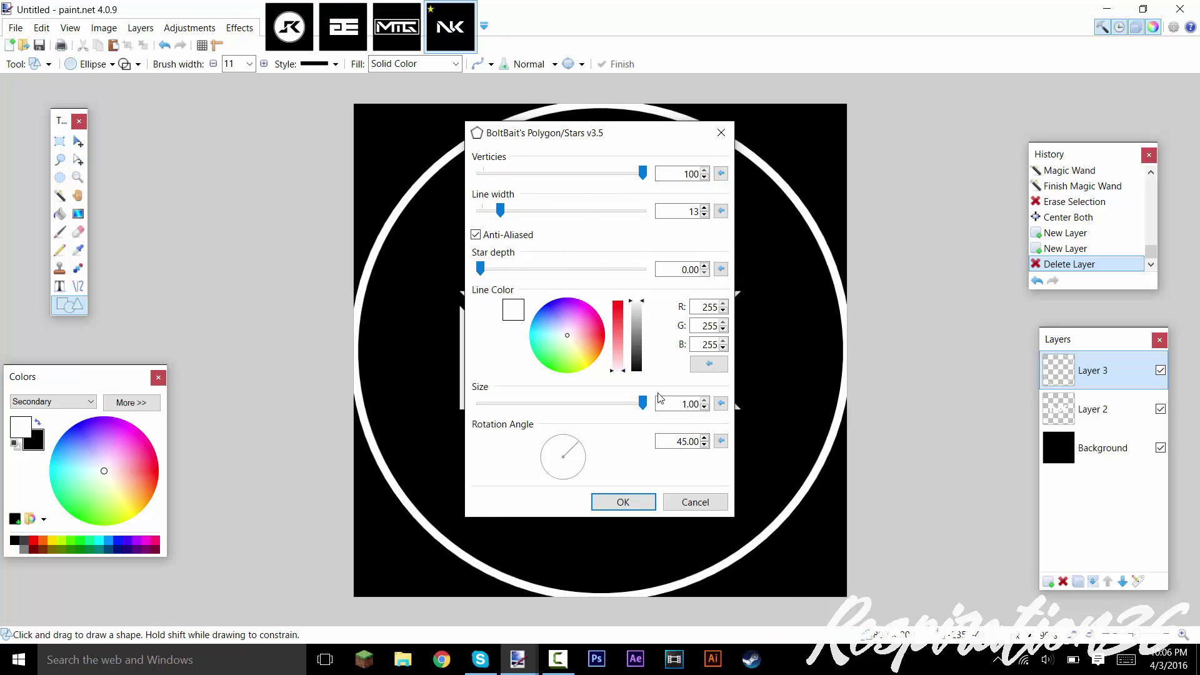
{"action": "left_click_drag", "start_coordinate": [643, 403], "coordinate": [596, 403]}
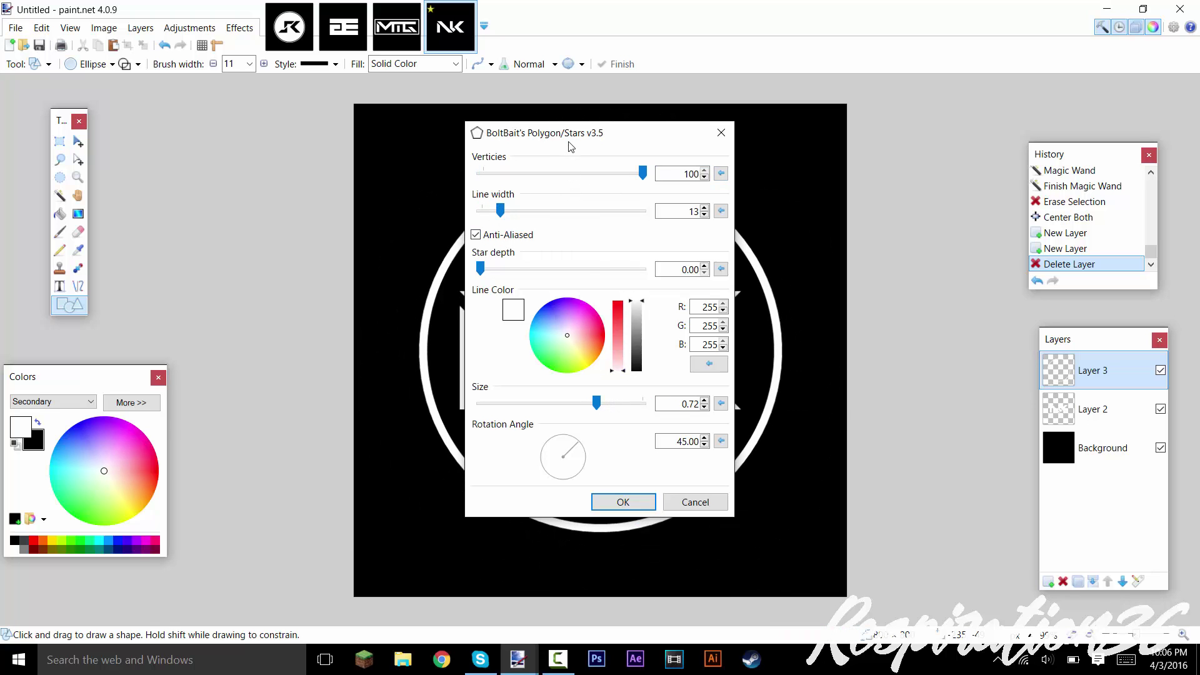
{"action": "left_click_drag", "start_coordinate": [569, 145], "coordinate": [250, 127]}
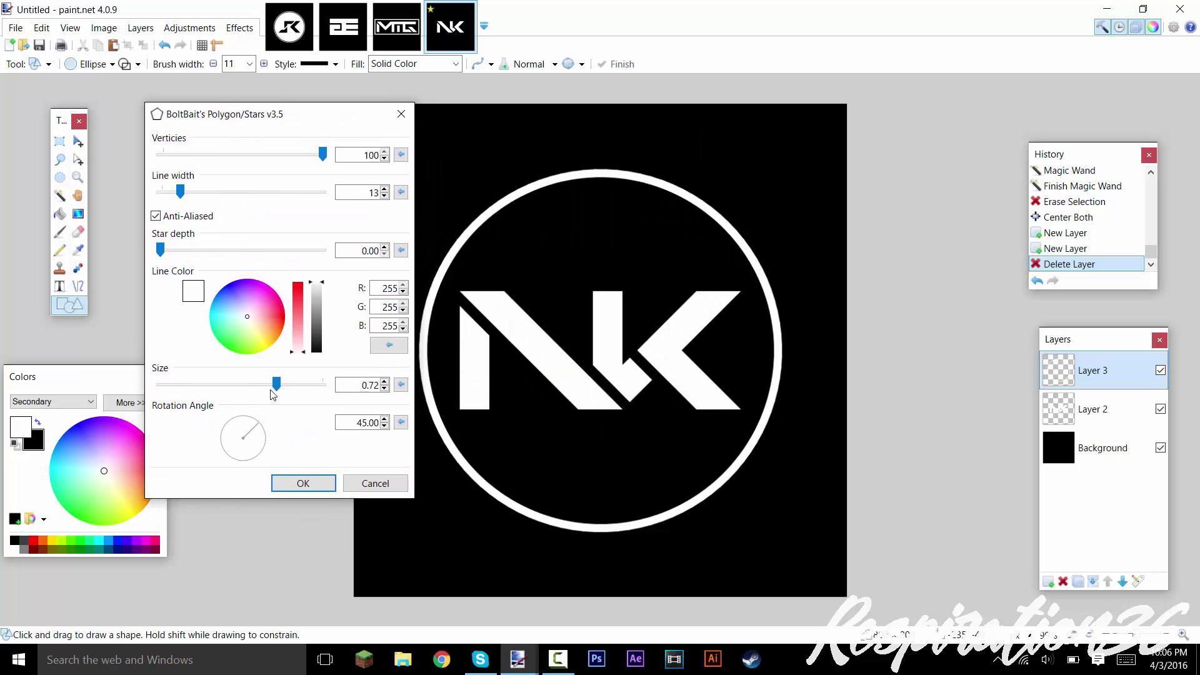
{"action": "left_click_drag", "start_coordinate": [275, 384], "coordinate": [269, 387]}
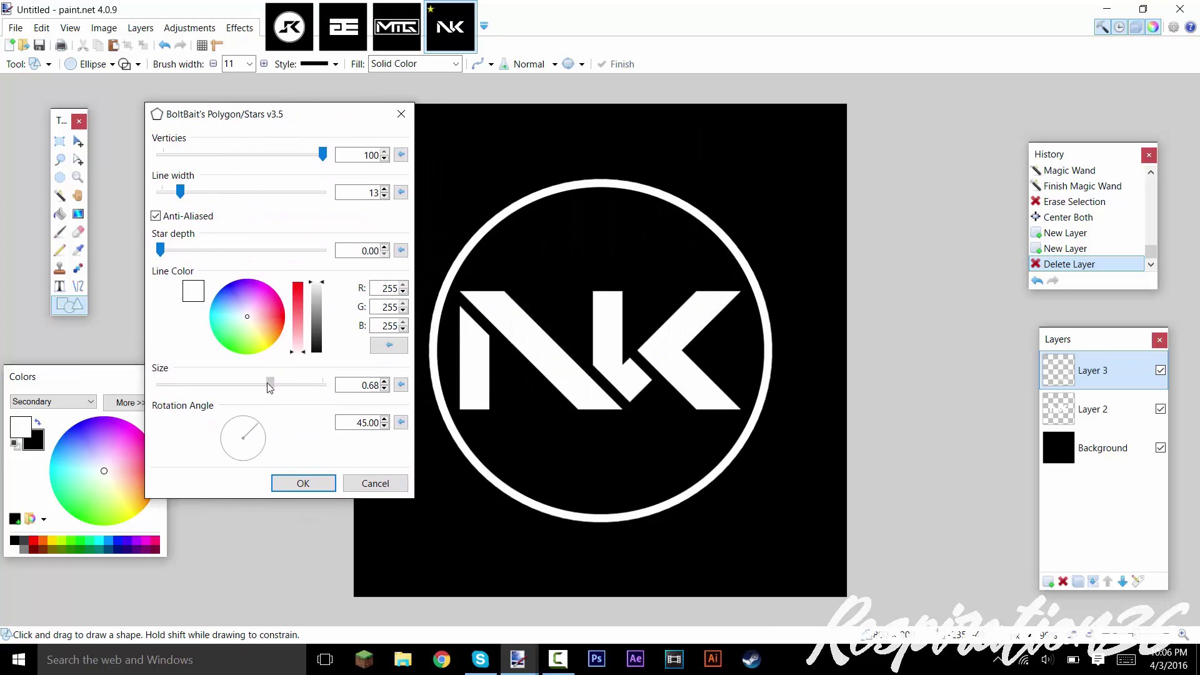
{"action": "left_click", "coordinate": [304, 486]}
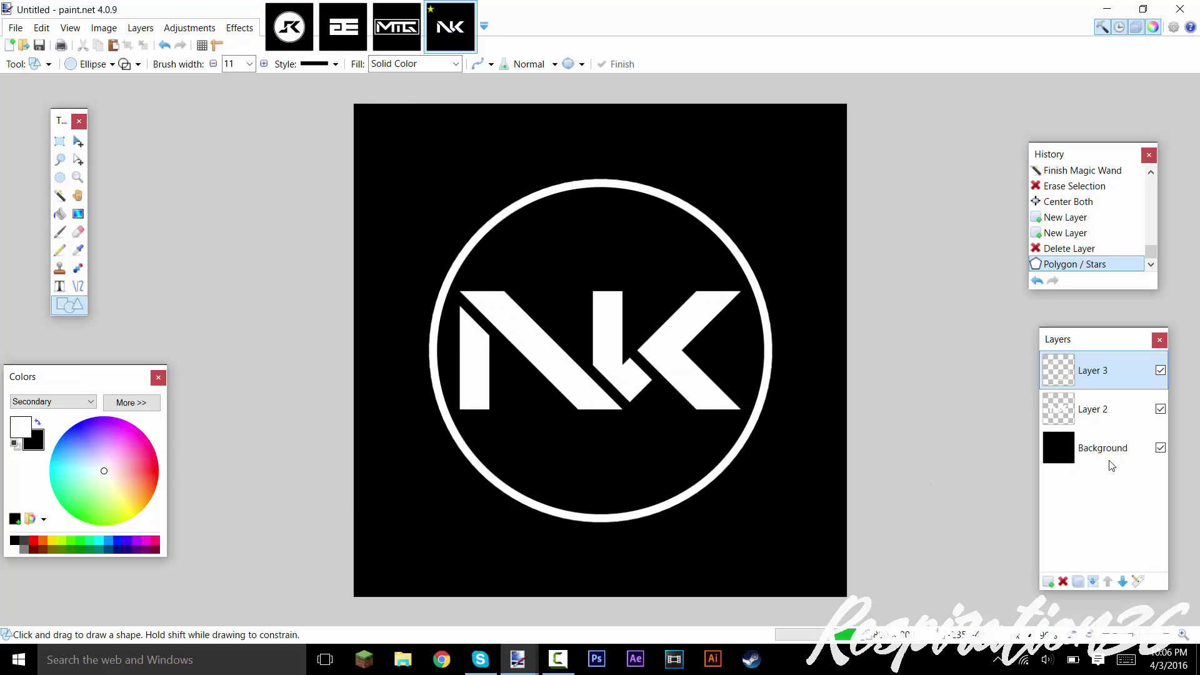
- Invert the NK letters layer to black and move it above Layer 3
{"action": "left_click", "coordinate": [1119, 413]}
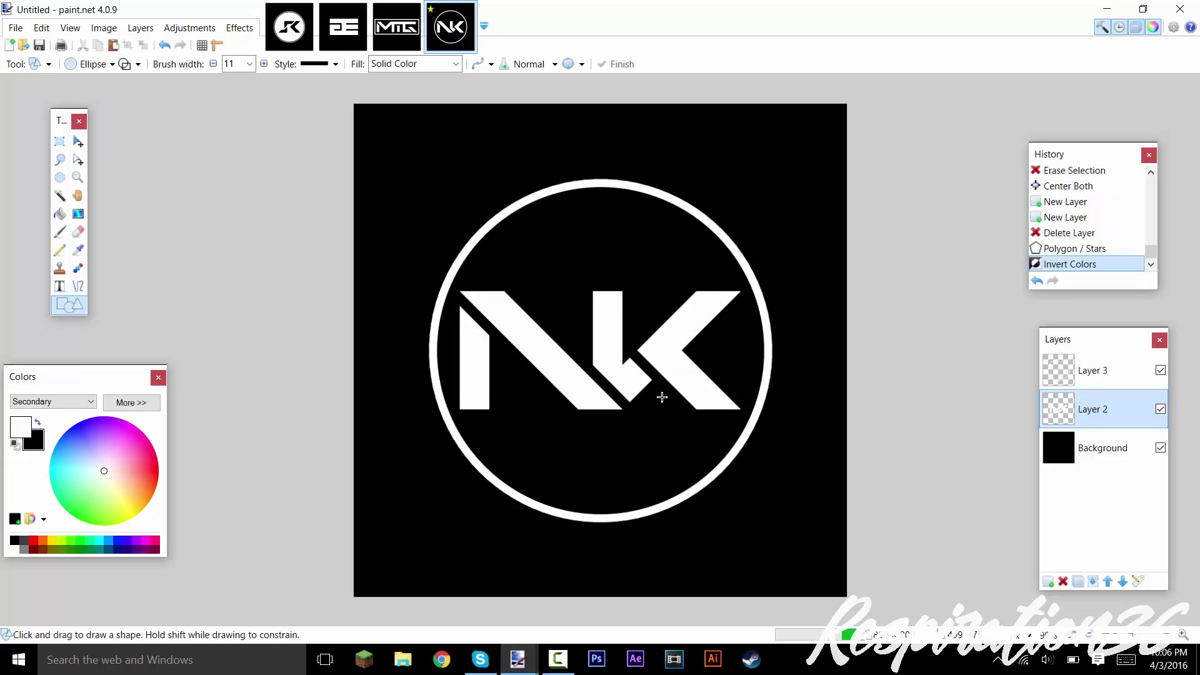
{"action": "key", "text": "ctrl+shift+i"}
{"action": "left_click_drag", "start_coordinate": [1103, 407], "coordinate": [1089, 354]}
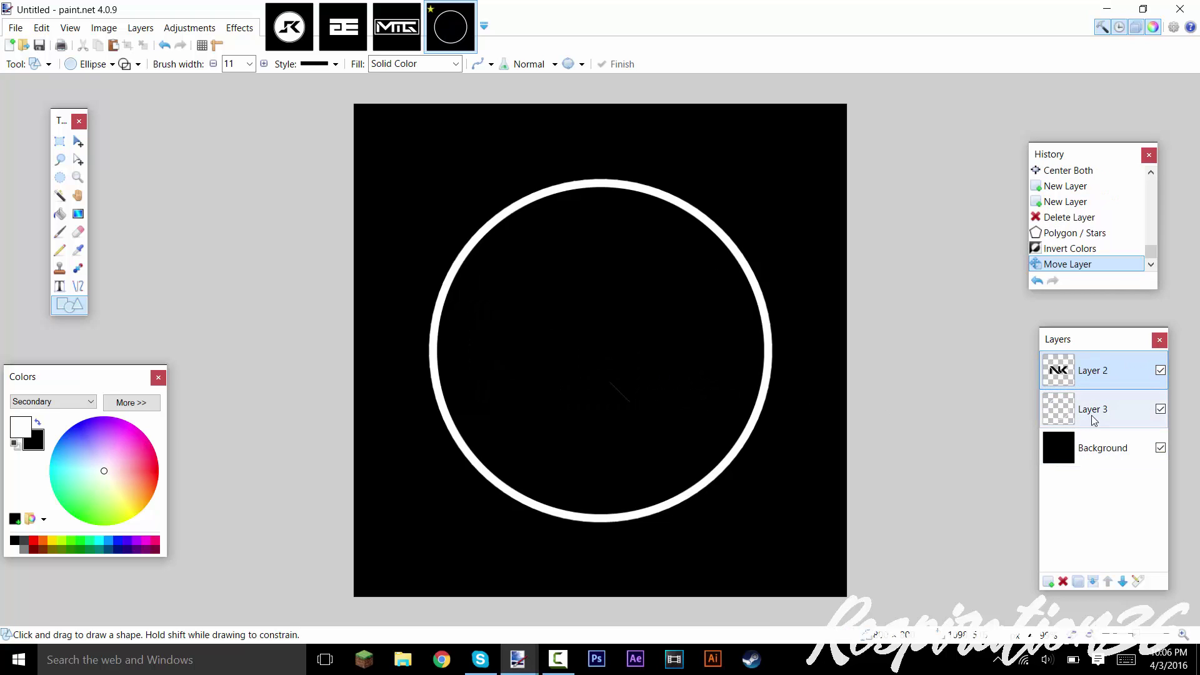
- Fill the inside of the circle on Layer 3 with white using the Paint Bucket
{"action": "left_click", "coordinate": [59, 213]}
{"action": "left_click", "coordinate": [1113, 420]}
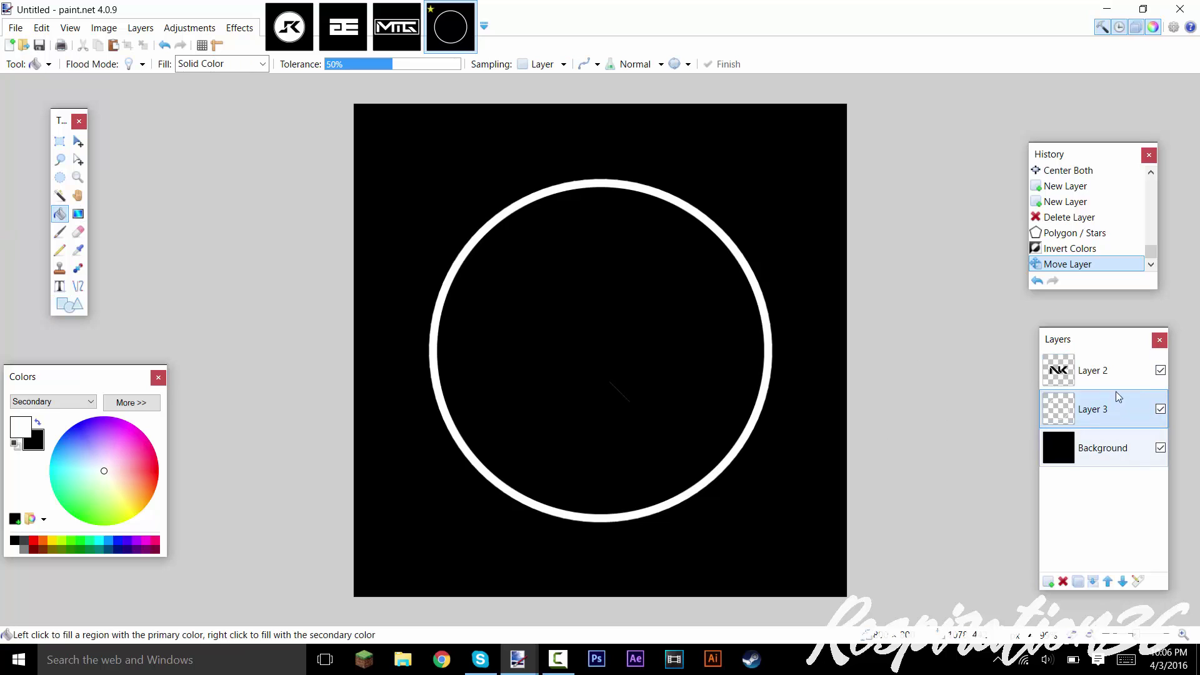
{"action": "left_click", "coordinate": [637, 356]}
{"action": "key", "text": "Return"}
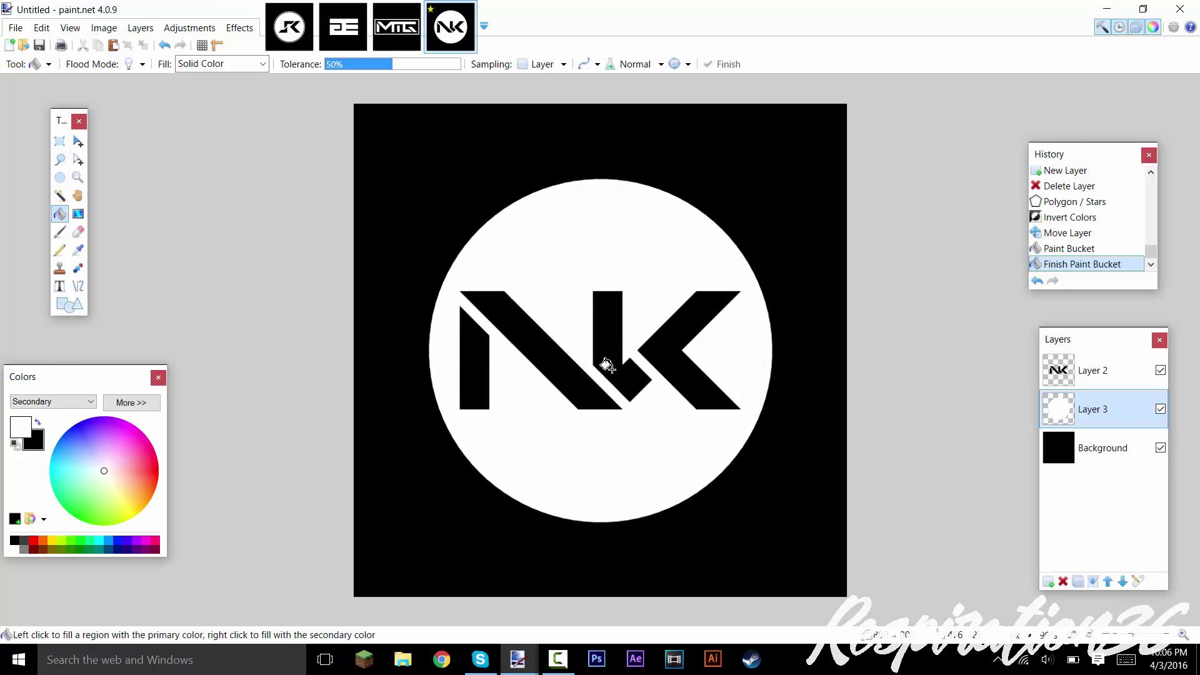
{"action": "scroll", "coordinate": [590, 368], "scroll_direction": "up", "scroll_amount": 2}
{"action": "scroll", "coordinate": [571, 370], "scroll_direction": "down", "scroll_amount": 2}
{"action": "scroll", "coordinate": [650, 327], "scroll_direction": "down", "scroll_amount": 1}
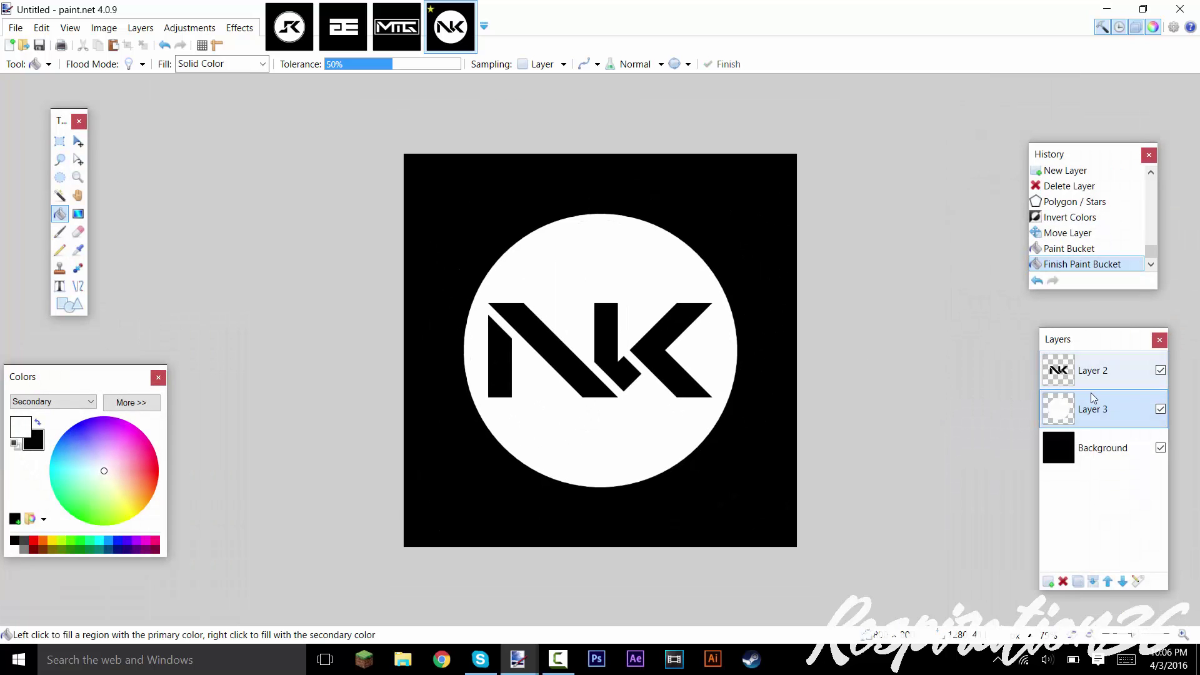
- On a new Layer 4, render a white Polygon/Stars ring with line width 8 and size 0.73
{"action": "left_click", "coordinate": [1046, 581]}
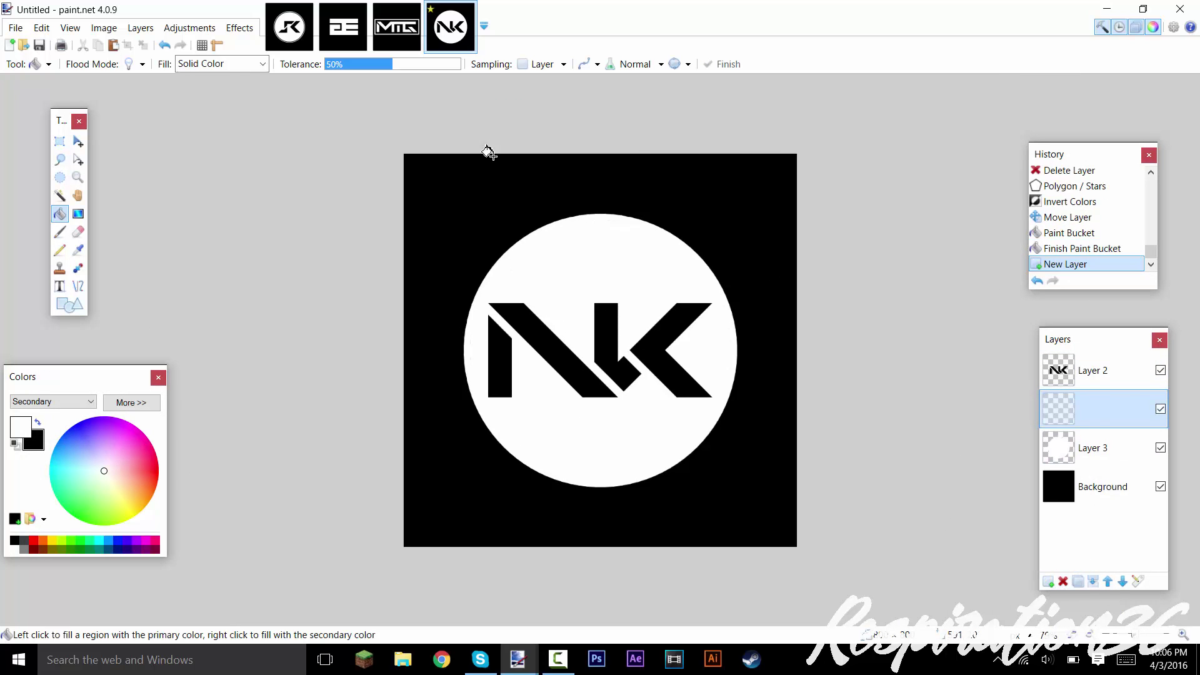
{"action": "key", "text": "alt+c"}
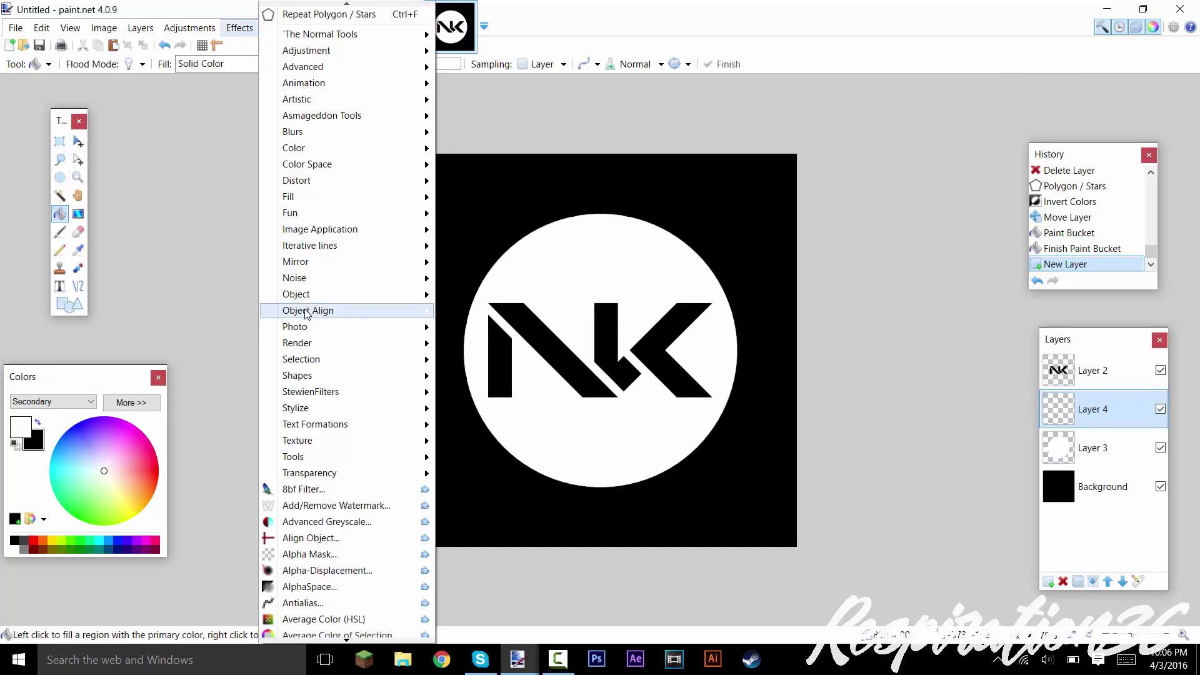
{"action": "key", "text": "Up"}
{"action": "key", "text": "Up"}
{"action": "key", "text": "Up"}
{"action": "key", "text": "Up"}
{"action": "key", "text": "Up"}
{"action": "key", "text": "Up"}
{"action": "key", "text": "Up"}
{"action": "key", "text": "Up"}
{"action": "key", "text": "Up"}
{"action": "key", "text": "Up"}
{"action": "key", "text": "Up"}
{"action": "key", "text": "Up"}
{"action": "key", "text": "Up"}
{"action": "key", "text": "Up"}
{"action": "key", "text": "Up"}
{"action": "key", "text": "Up"}
{"action": "key", "text": "Up"}
{"action": "key", "text": "Up"}
{"action": "key", "text": "Up"}
{"action": "key", "text": "Up"}
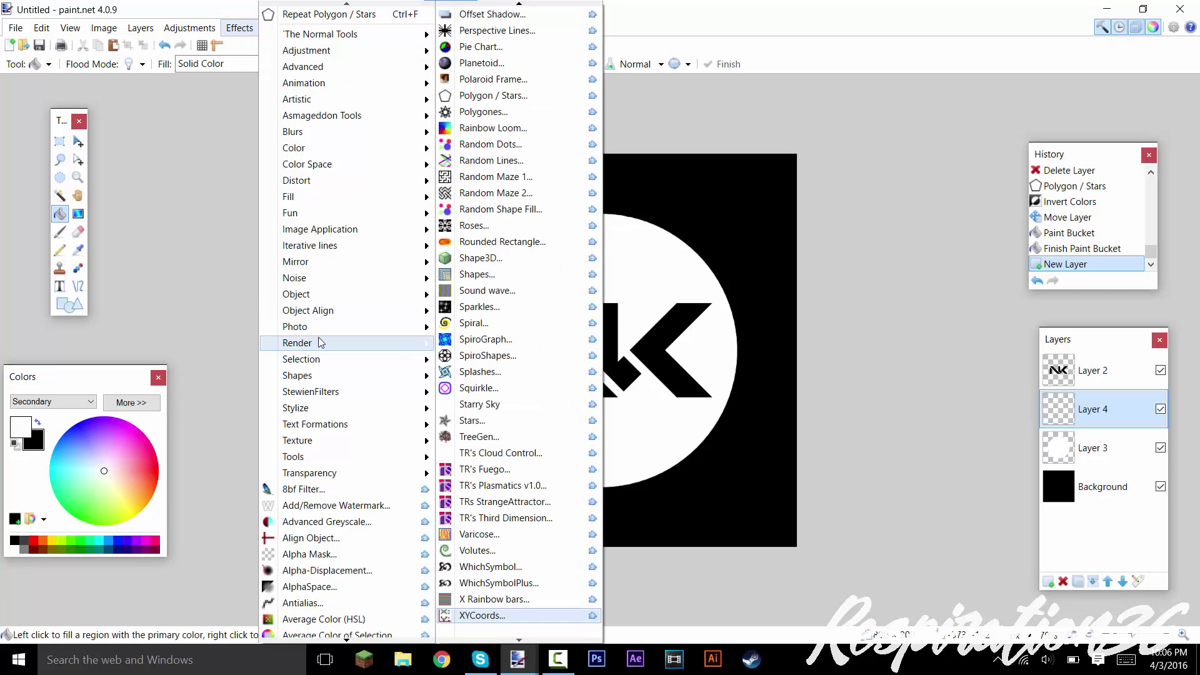
{"action": "key", "text": "Return"}
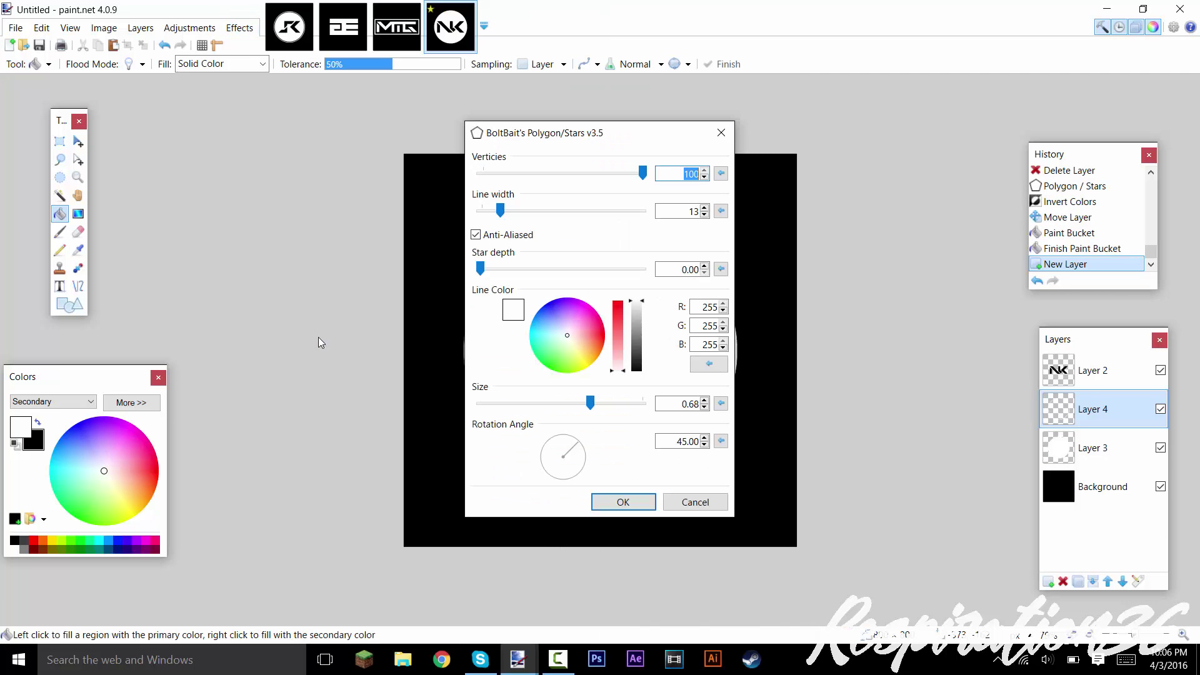
{"action": "left_click_drag", "start_coordinate": [555, 146], "coordinate": [207, 136]}
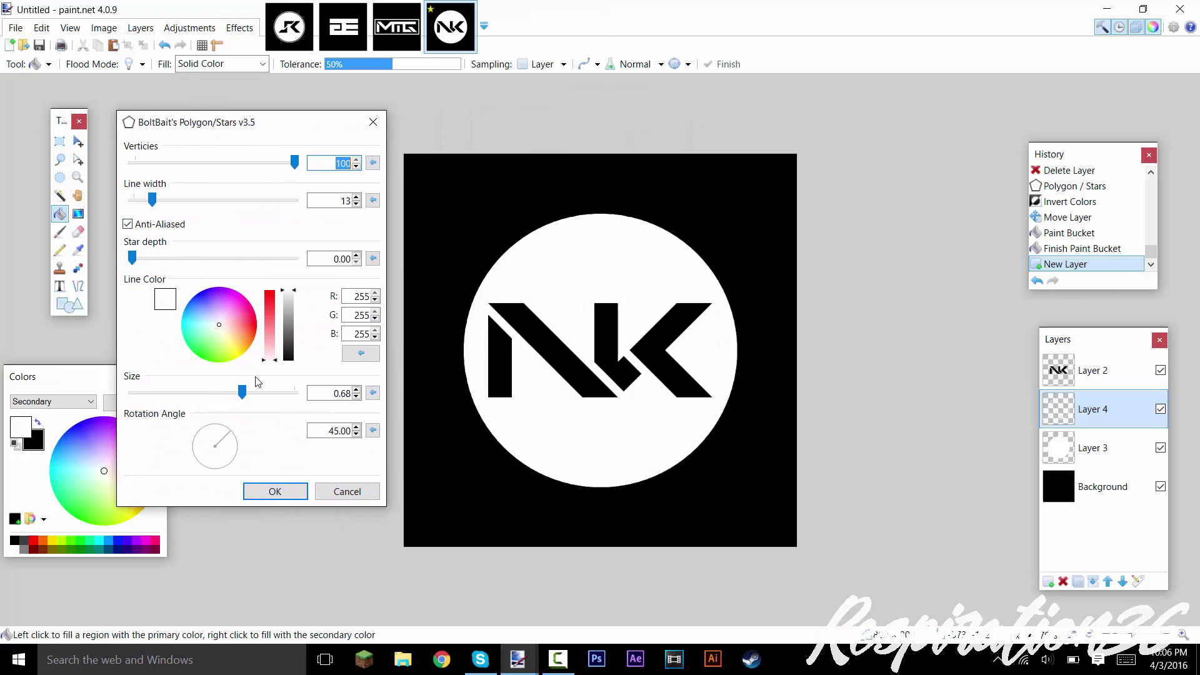
{"action": "left_click_drag", "start_coordinate": [243, 400], "coordinate": [250, 400]}
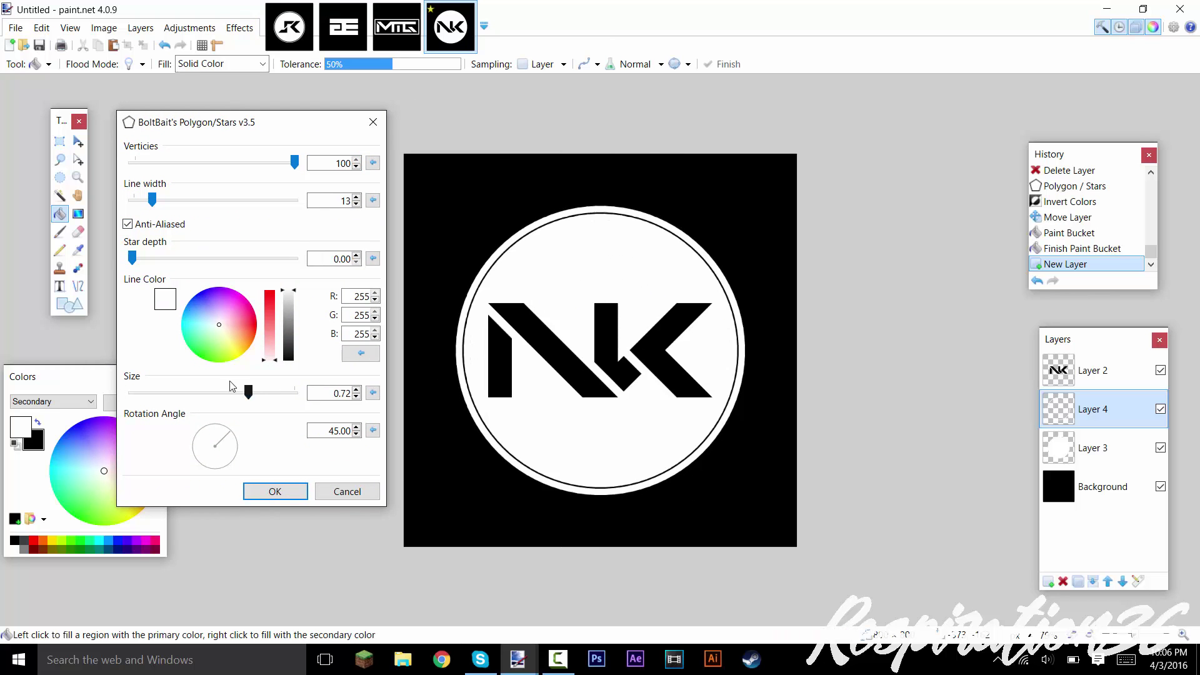
{"action": "left_click_drag", "start_coordinate": [145, 200], "coordinate": [139, 200]}
{"action": "left_click_drag", "start_coordinate": [256, 400], "coordinate": [248, 400]}
{"action": "left_click_drag", "start_coordinate": [142, 199], "coordinate": [145, 199]}
{"action": "left_click_drag", "start_coordinate": [253, 392], "coordinate": [255, 391]}
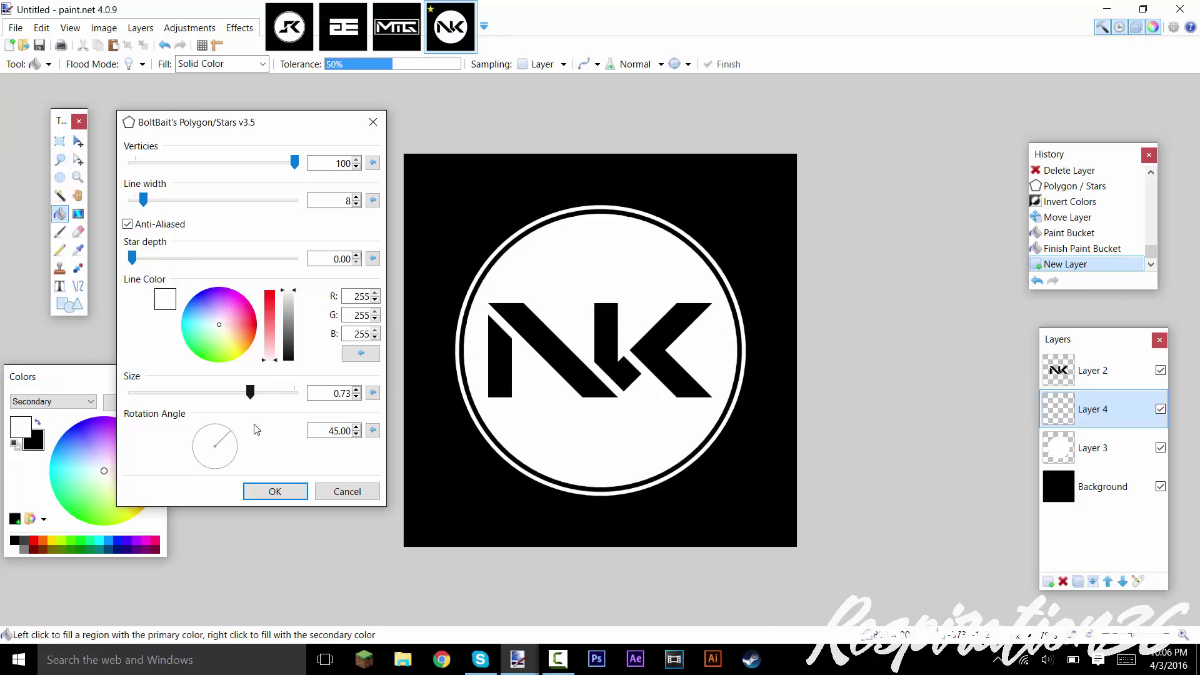
{"action": "left_click", "coordinate": [278, 491]}
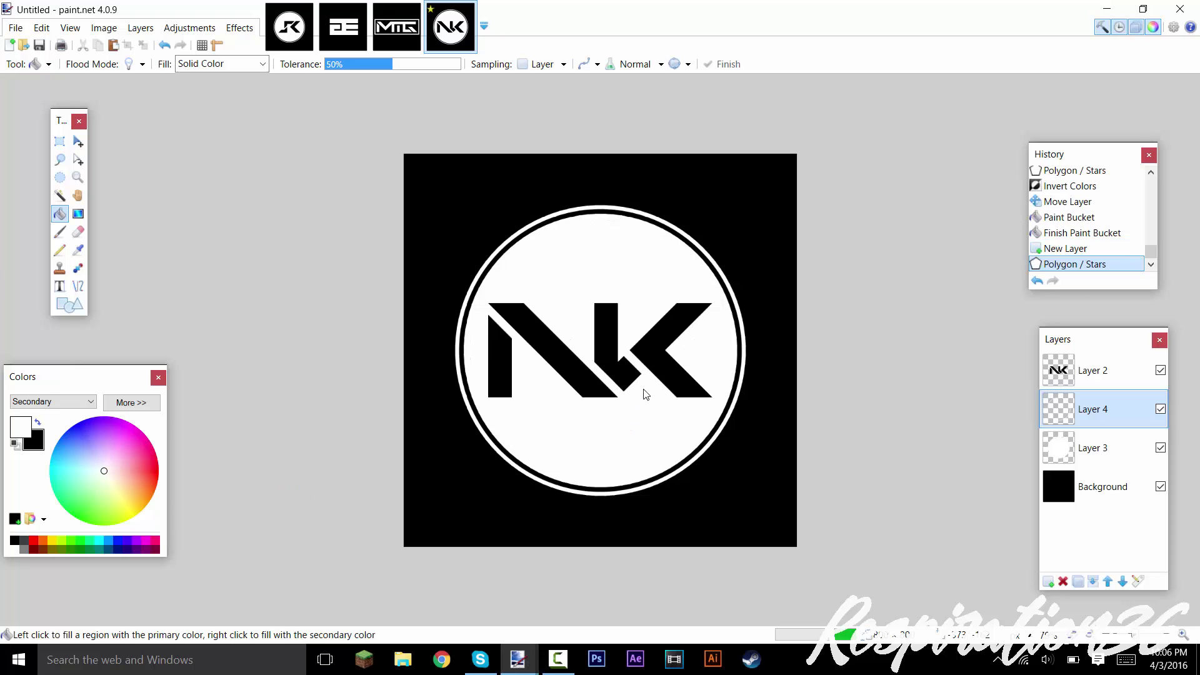
{"action": "scroll", "coordinate": [645, 392], "scroll_direction": "down", "scroll_amount": 3}
{"action": "scroll", "coordinate": [641, 387], "scroll_direction": "up", "scroll_amount": 3}
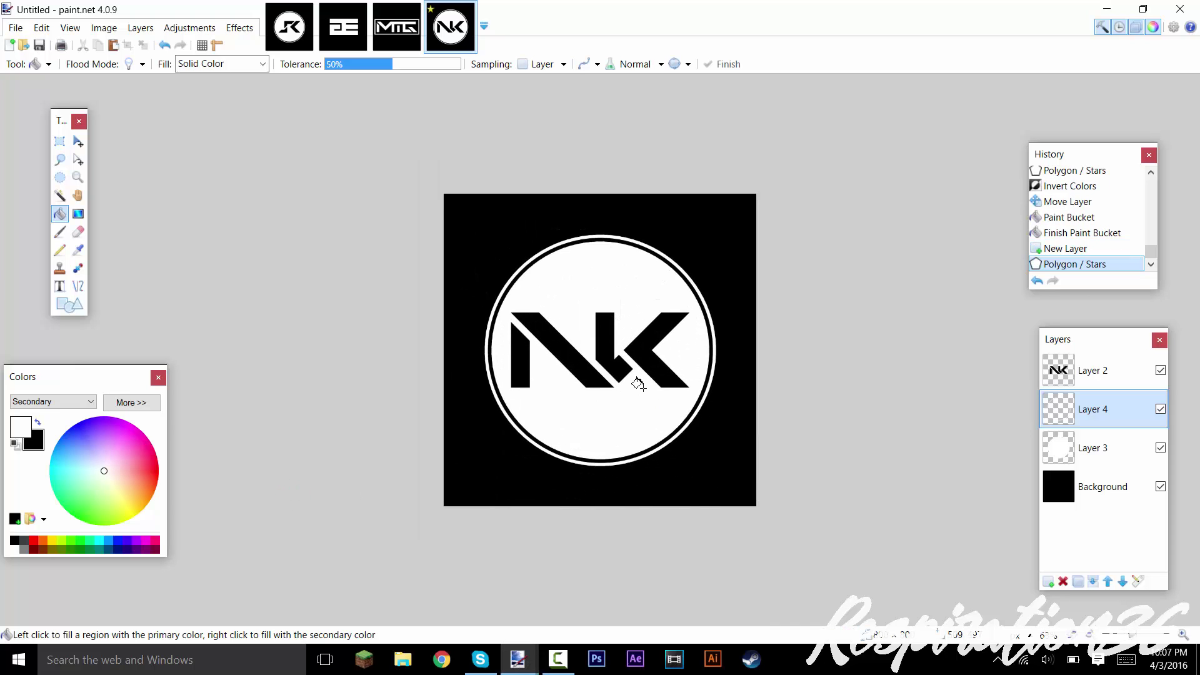